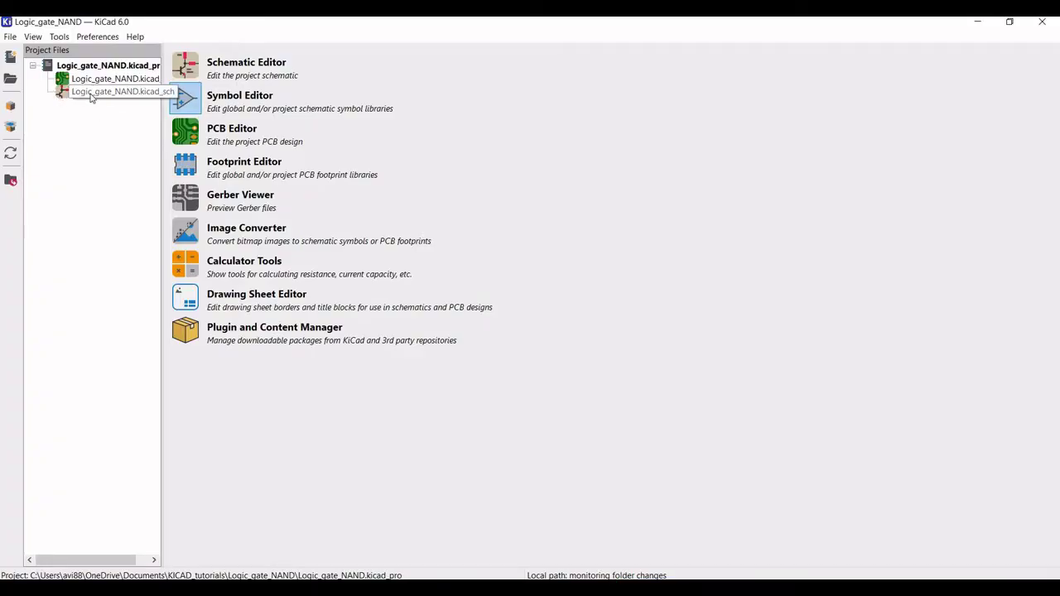
Step: Open the Logic_gate_NAND schematic for editing
{"action": "double_click", "coordinate": [91, 92]}
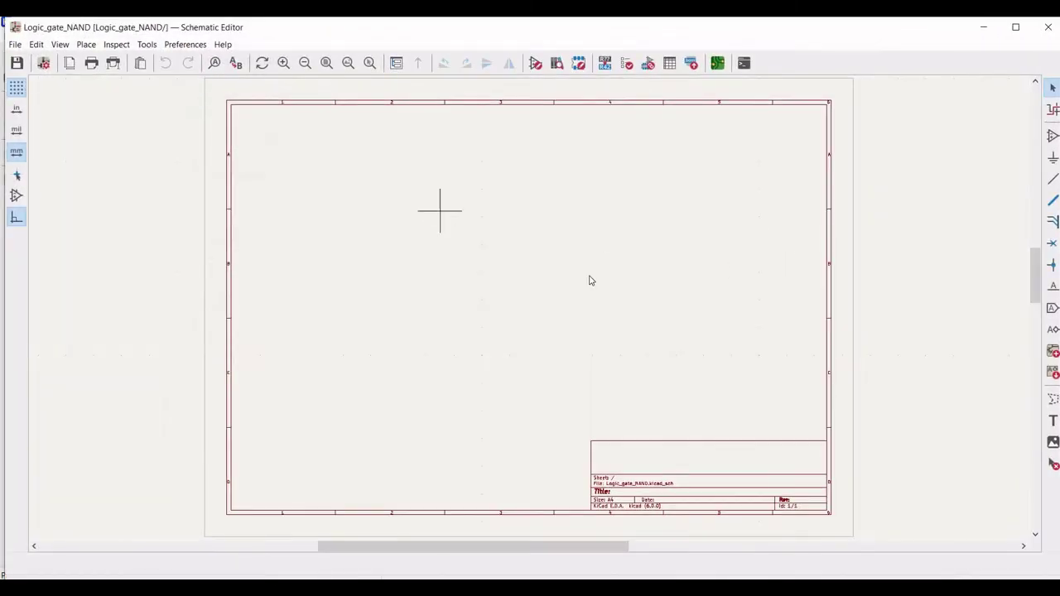
{"action": "scroll", "coordinate": [531, 309], "scroll_direction": "up", "scroll_amount": 2}
{"action": "scroll", "coordinate": [530, 312], "scroll_direction": "up", "scroll_amount": 2}
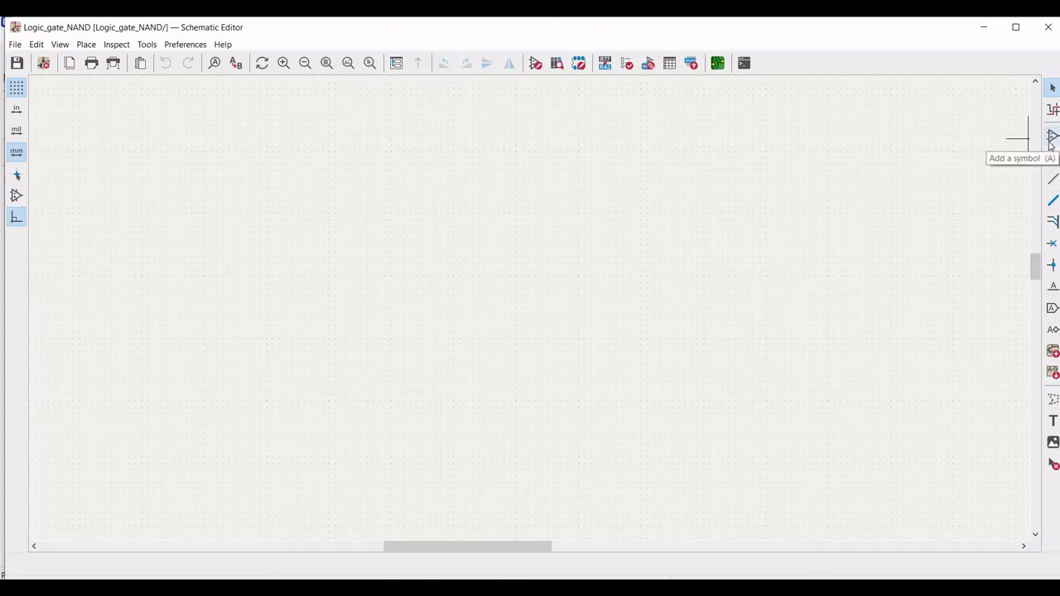
Step: Place NAND gate unit A of the 74HC00 in the upper part of the sheet, without placing its further units
{"action": "key", "text": "a"}
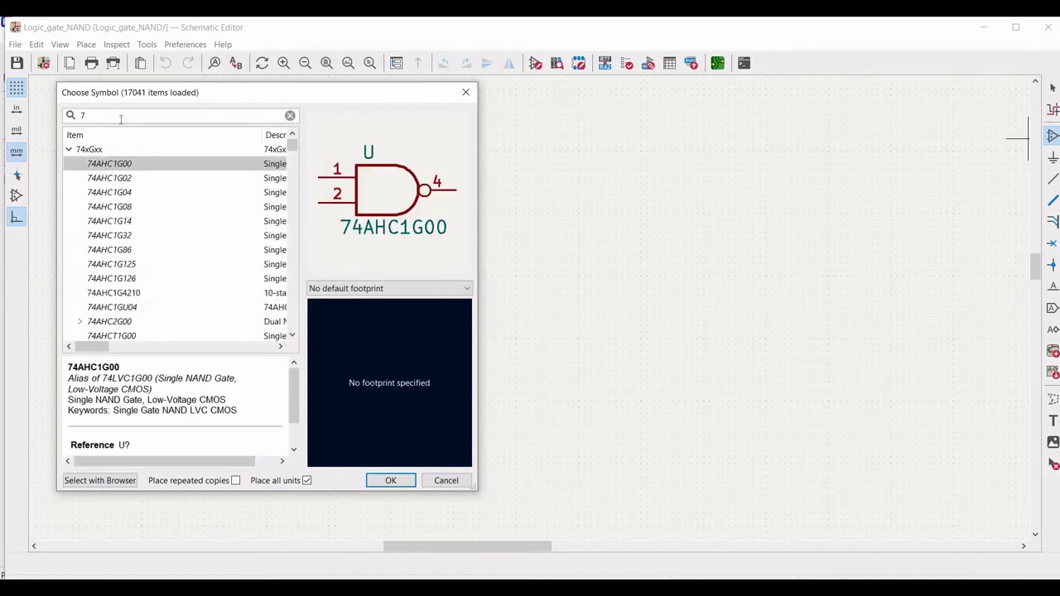
{"action": "type", "text": "h"}
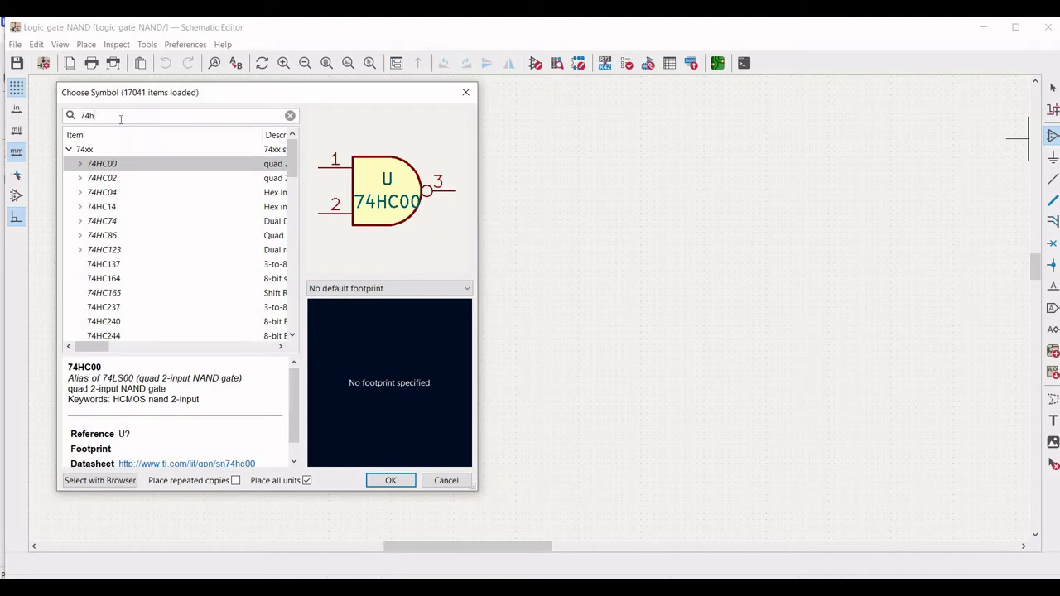
{"action": "left_click", "coordinate": [102, 166]}
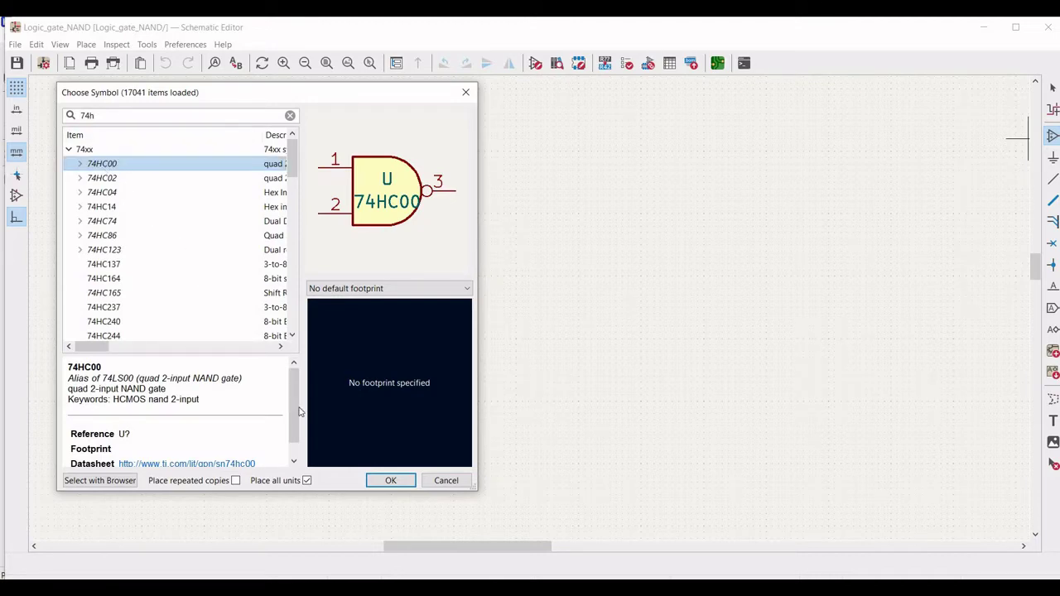
{"action": "left_click", "coordinate": [383, 482]}
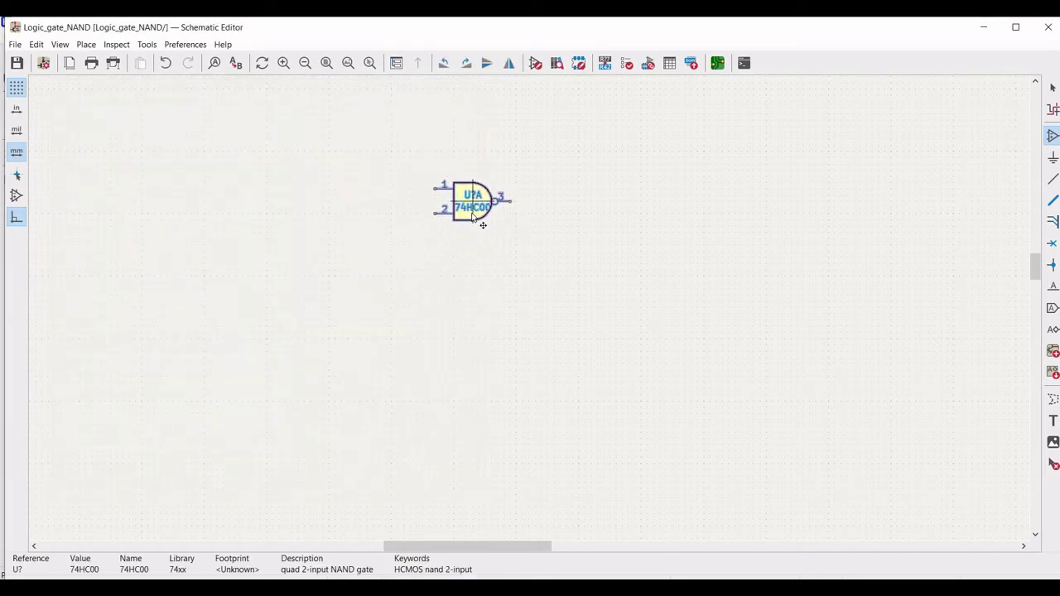
{"action": "left_click", "coordinate": [459, 207]}
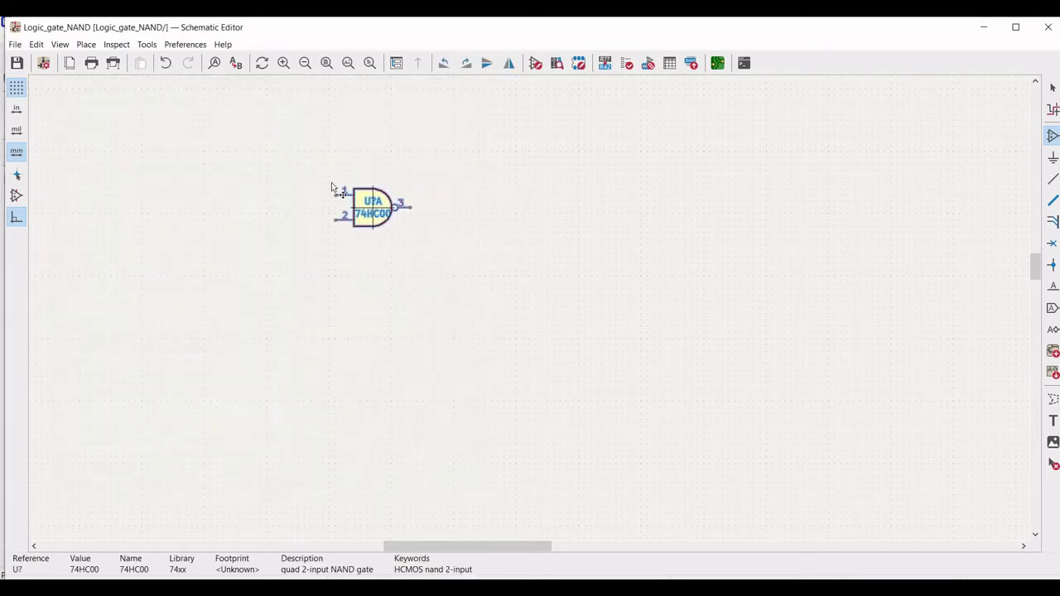
{"action": "left_click", "coordinate": [339, 189]}
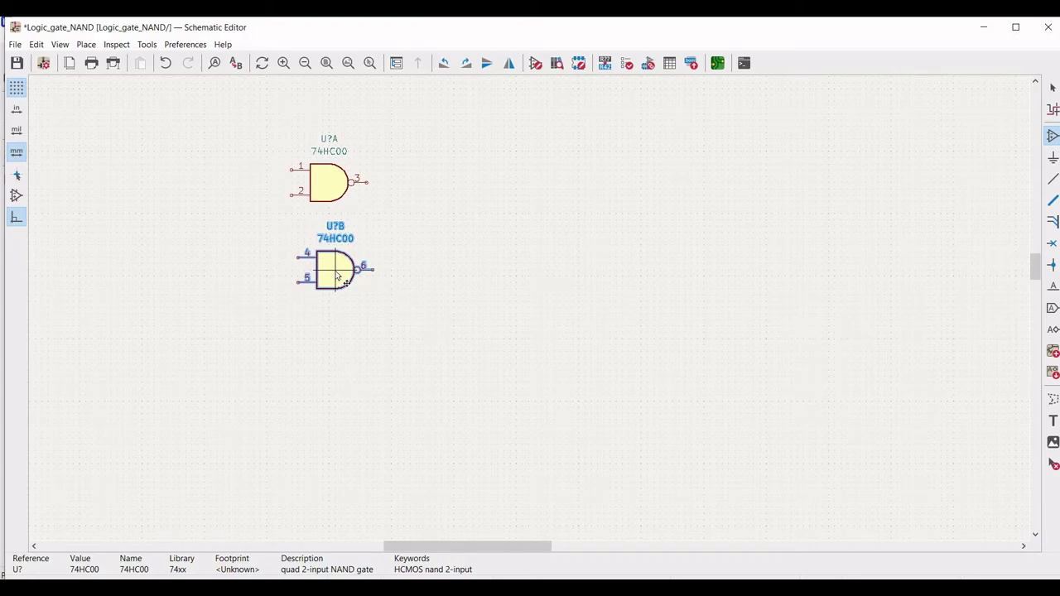
{"action": "key", "text": "Escape"}
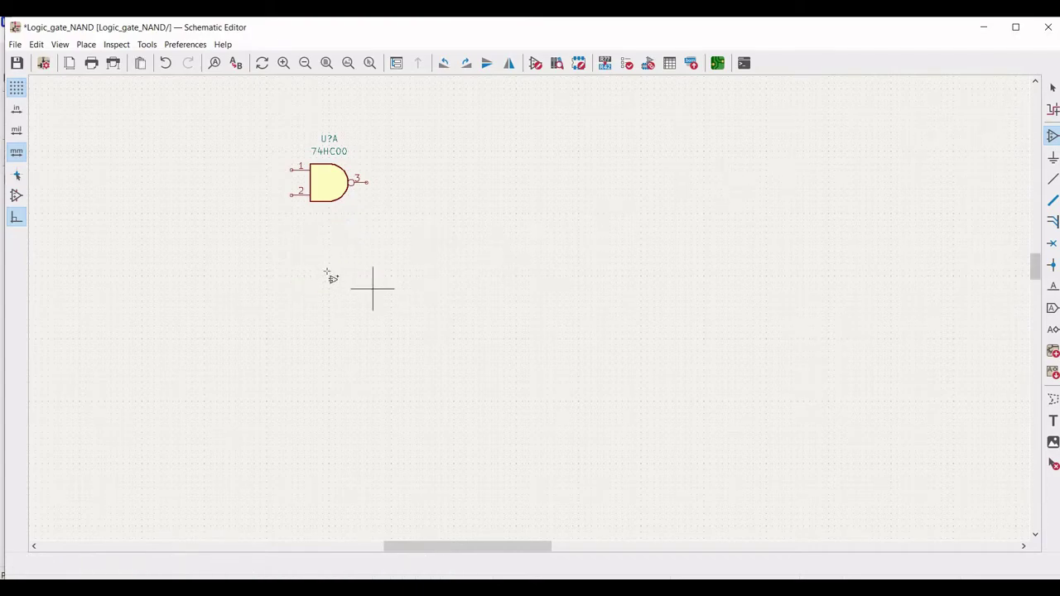
Step: Place the 74HC00 power unit, Unit E, below the NAND gate
{"action": "left_click", "coordinate": [328, 274]}
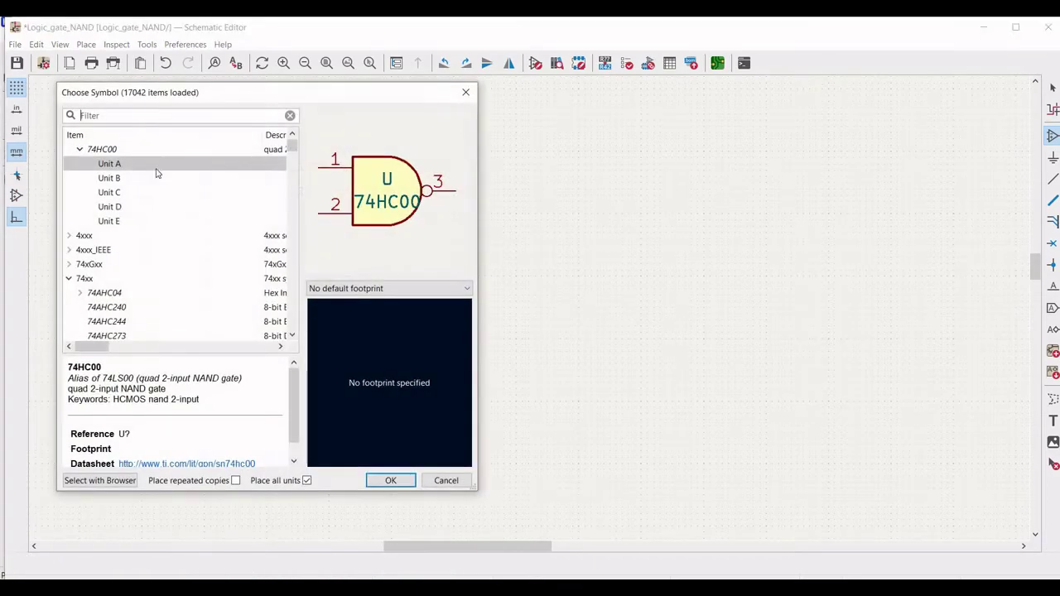
{"action": "left_click", "coordinate": [109, 222]}
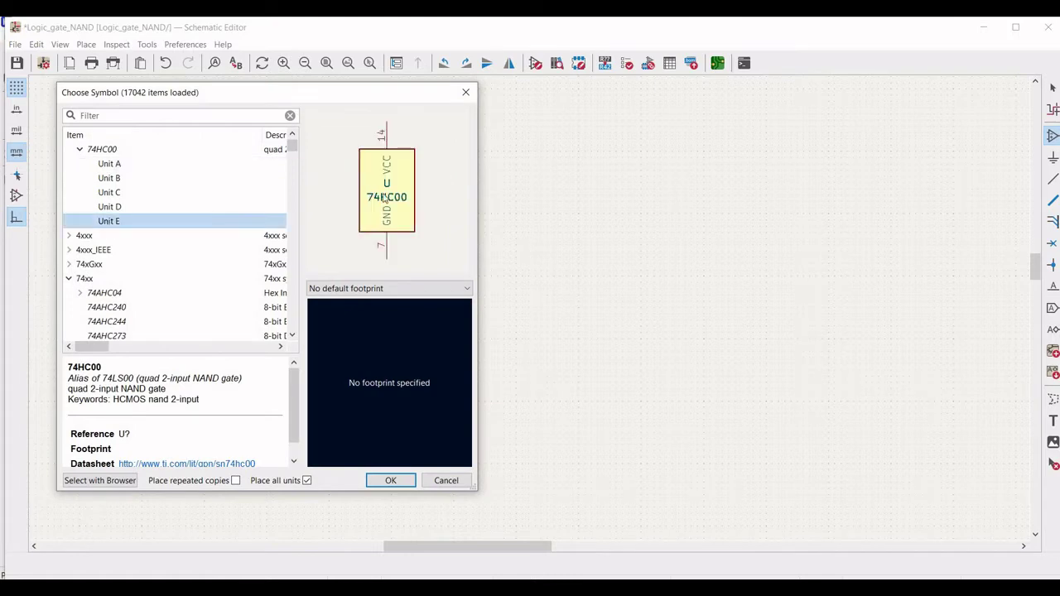
{"action": "left_click", "coordinate": [390, 481]}
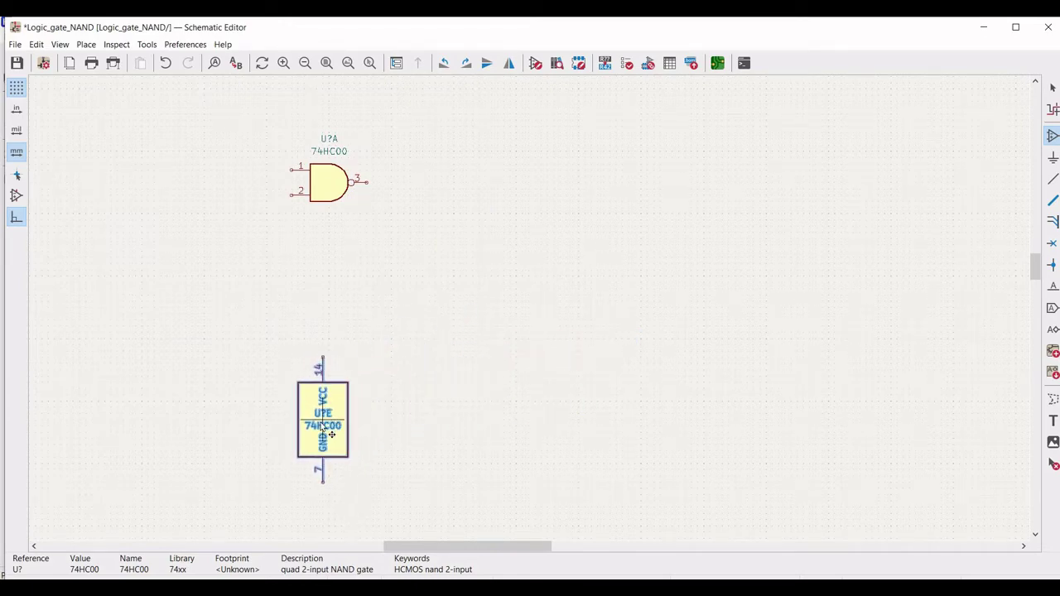
{"action": "left_click", "coordinate": [317, 437]}
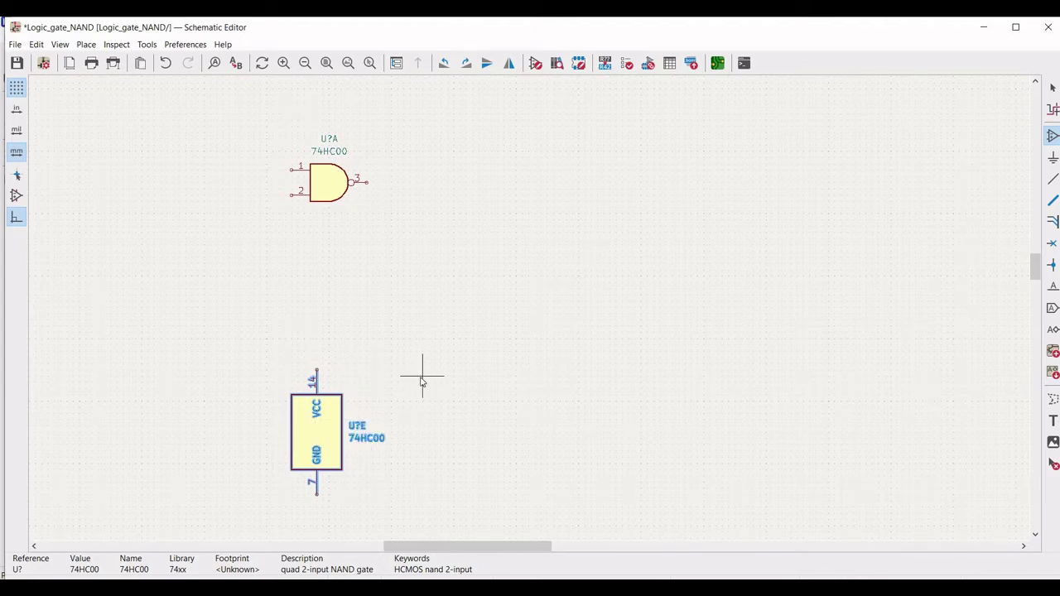
{"action": "key", "text": "Escape"}
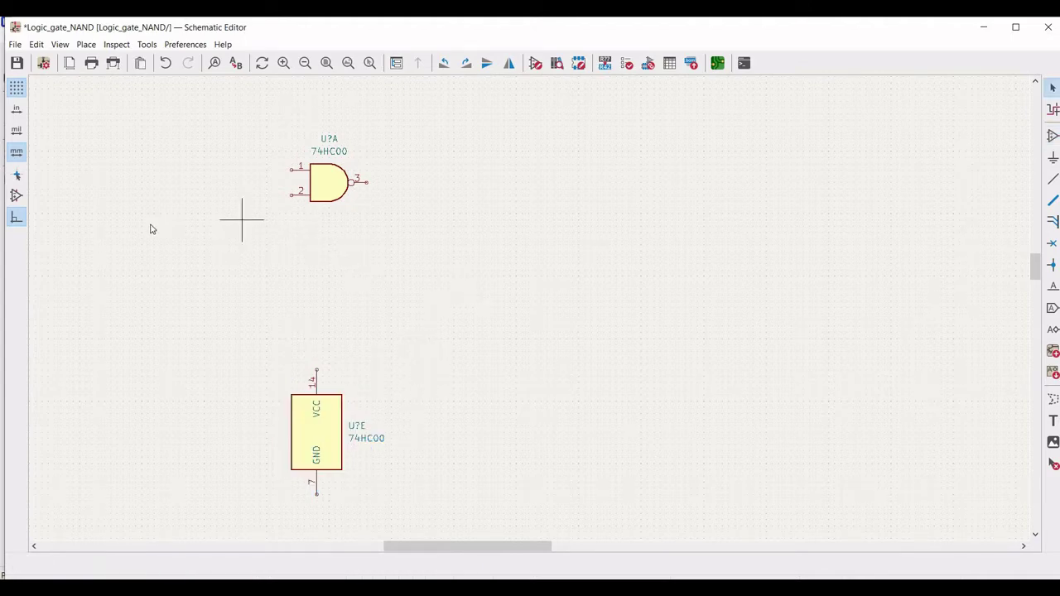
Step: Place a VSOURCE symbol from the pspice library to the left of the NAND gate
{"action": "left_click", "coordinate": [1054, 140]}
{"action": "left_click", "coordinate": [439, 331]}
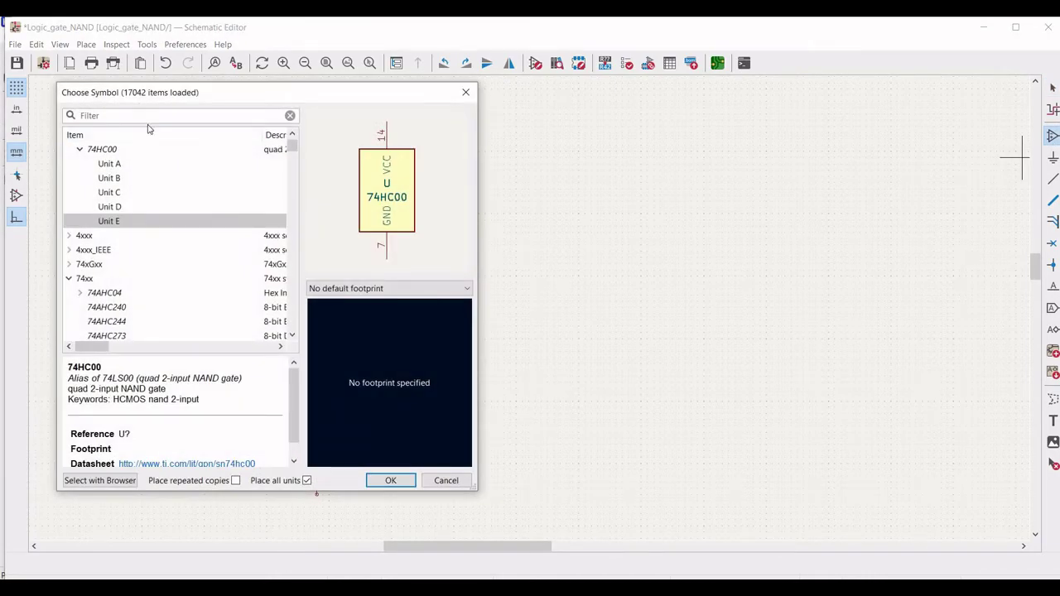
{"action": "type", "text": "pspice"}
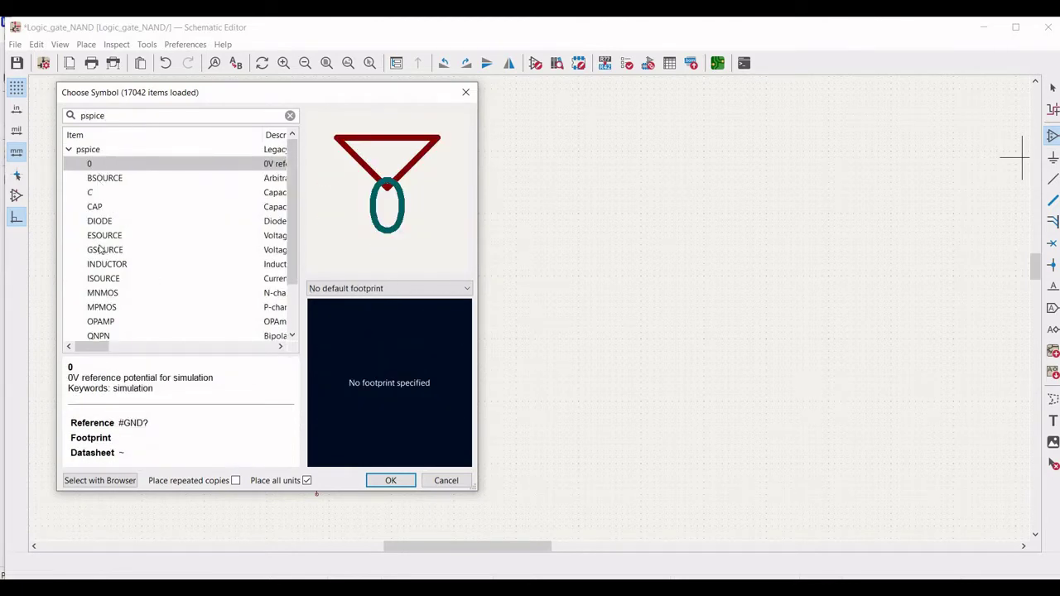
{"action": "scroll", "coordinate": [108, 299], "scroll_direction": "down", "scroll_amount": 1}
{"action": "left_click", "coordinate": [111, 322]}
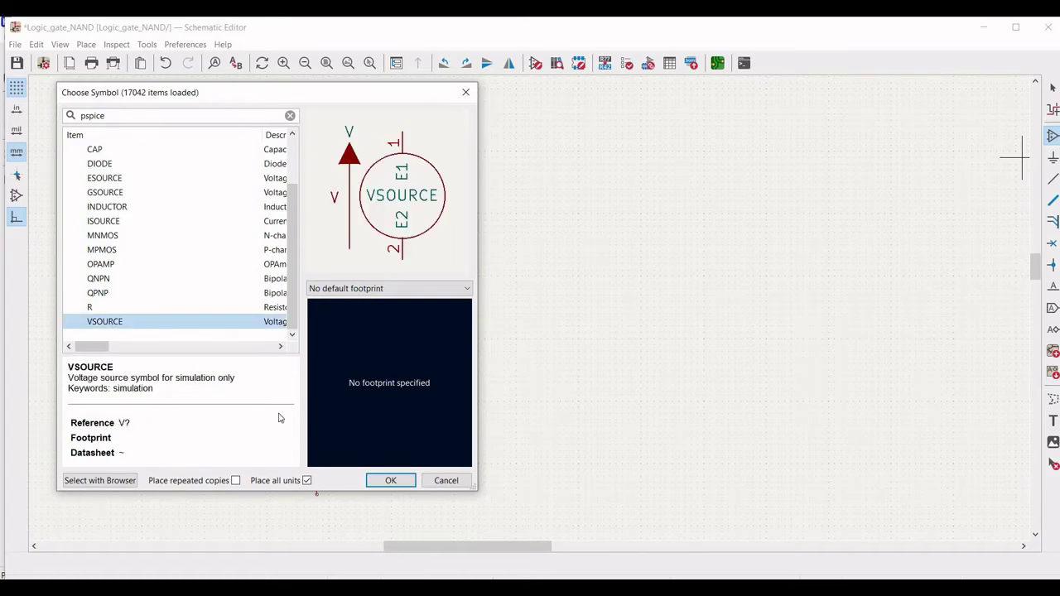
{"action": "left_click", "coordinate": [388, 482]}
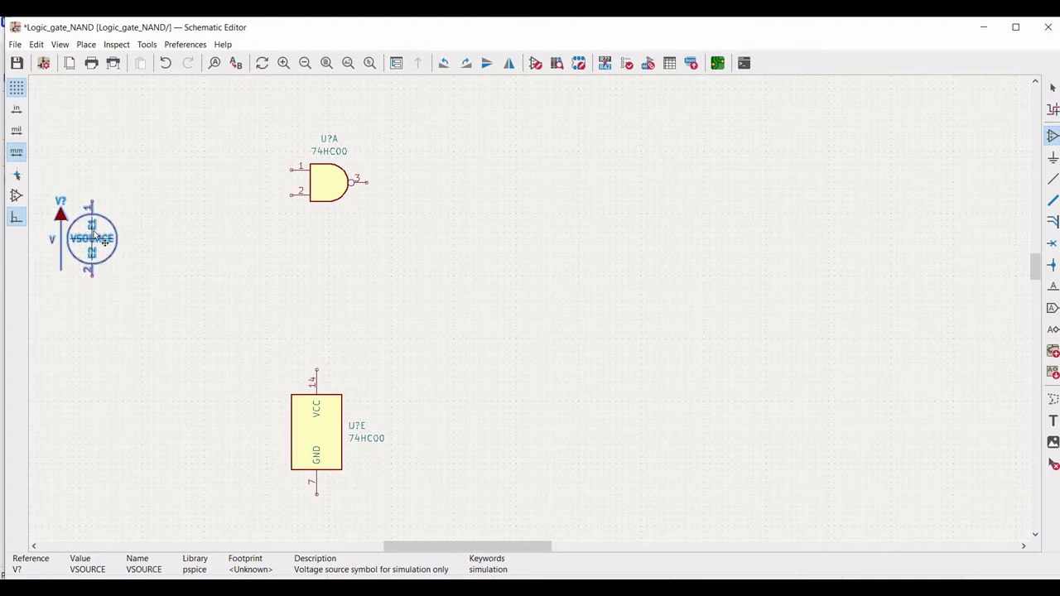
{"action": "left_click", "coordinate": [98, 231]}
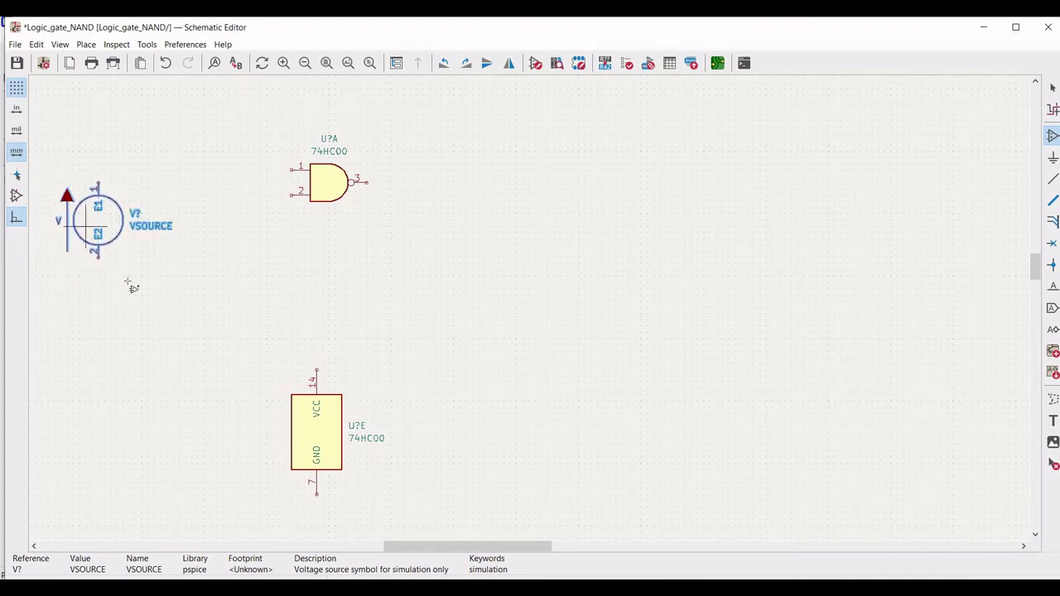
Step: Place two more VSOURCE symbols, one between the first source and the NAND gate, the other right of the 74HC00 power unit
{"action": "left_click", "coordinate": [213, 226]}
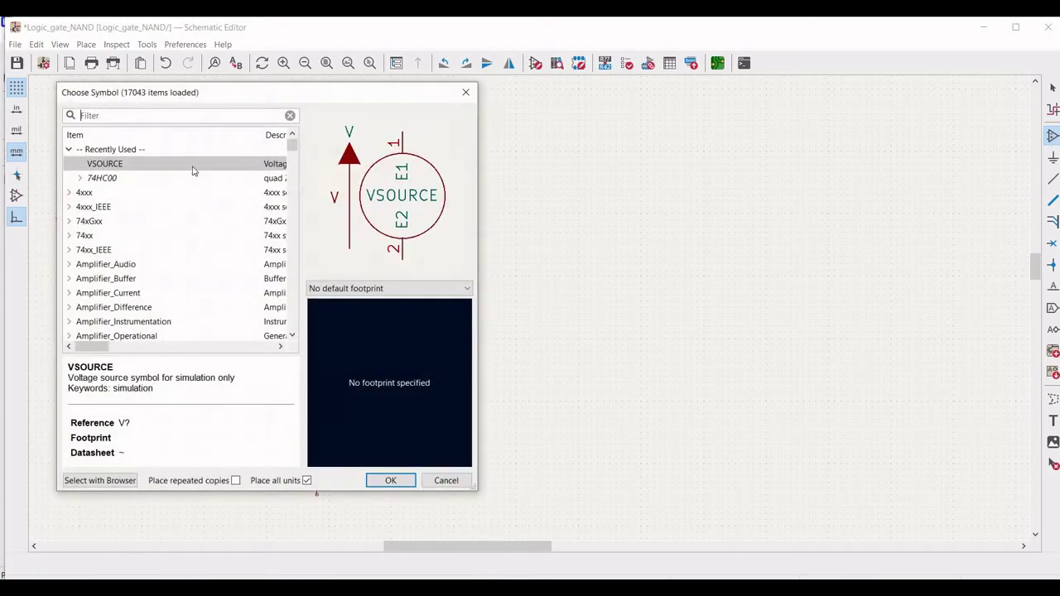
{"action": "left_click", "coordinate": [391, 480]}
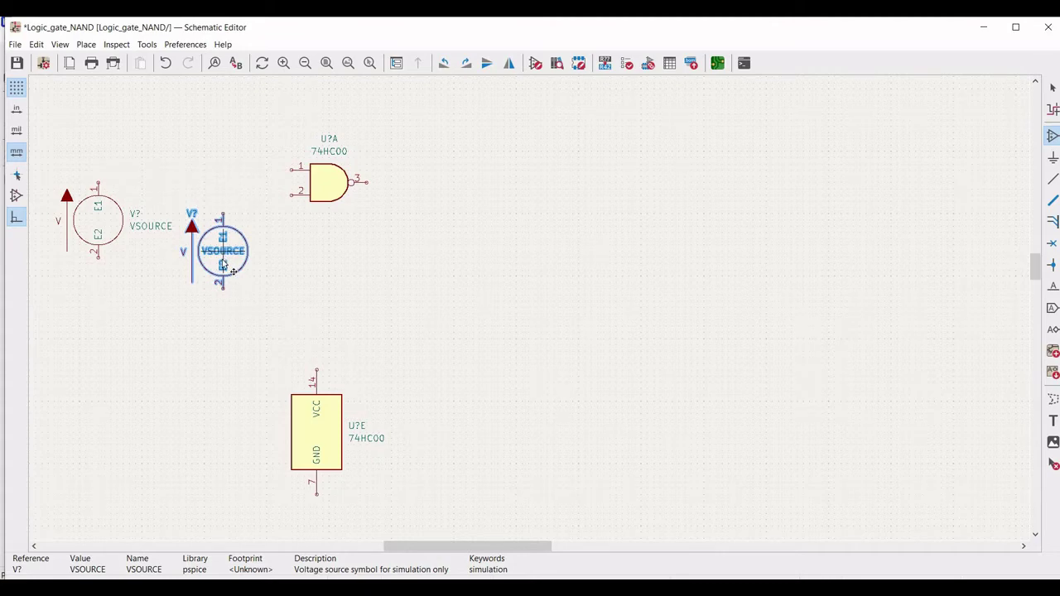
{"action": "left_click", "coordinate": [222, 263]}
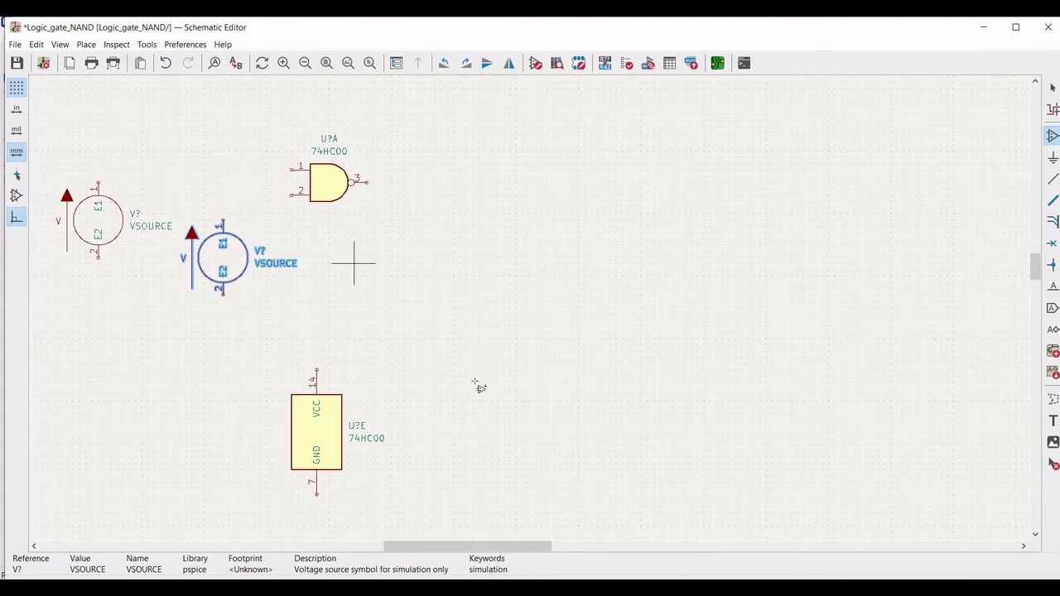
{"action": "left_click", "coordinate": [474, 431]}
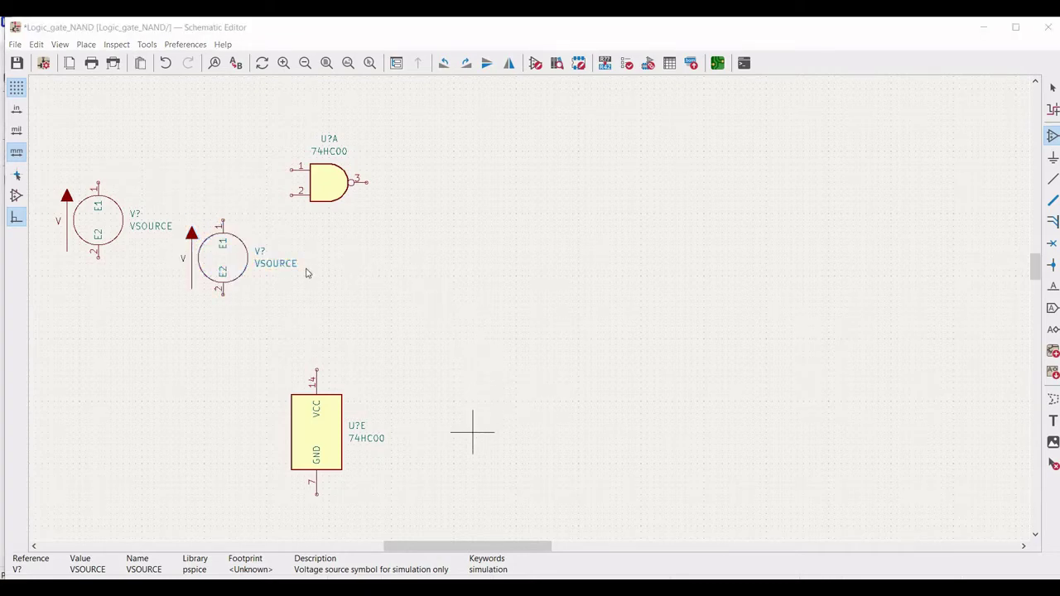
{"action": "left_click", "coordinate": [401, 483]}
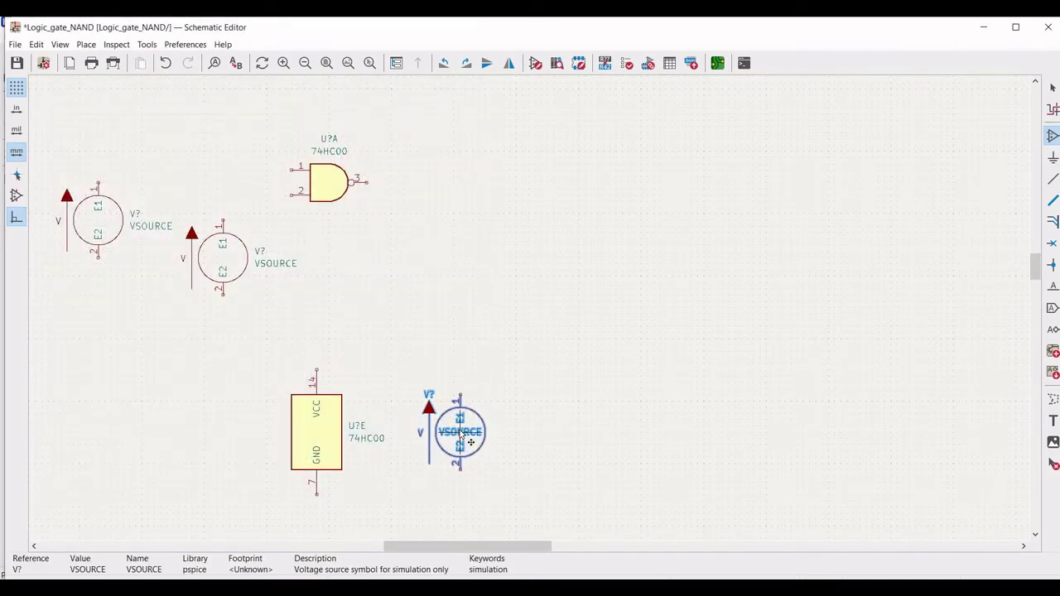
{"action": "left_click", "coordinate": [461, 435]}
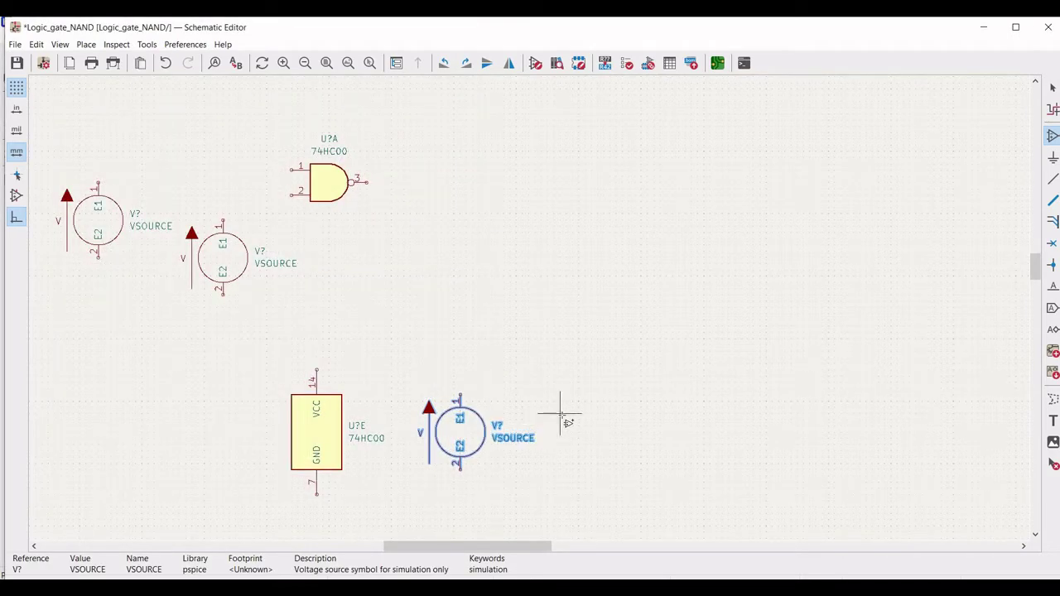
{"action": "key", "text": "Escape"}
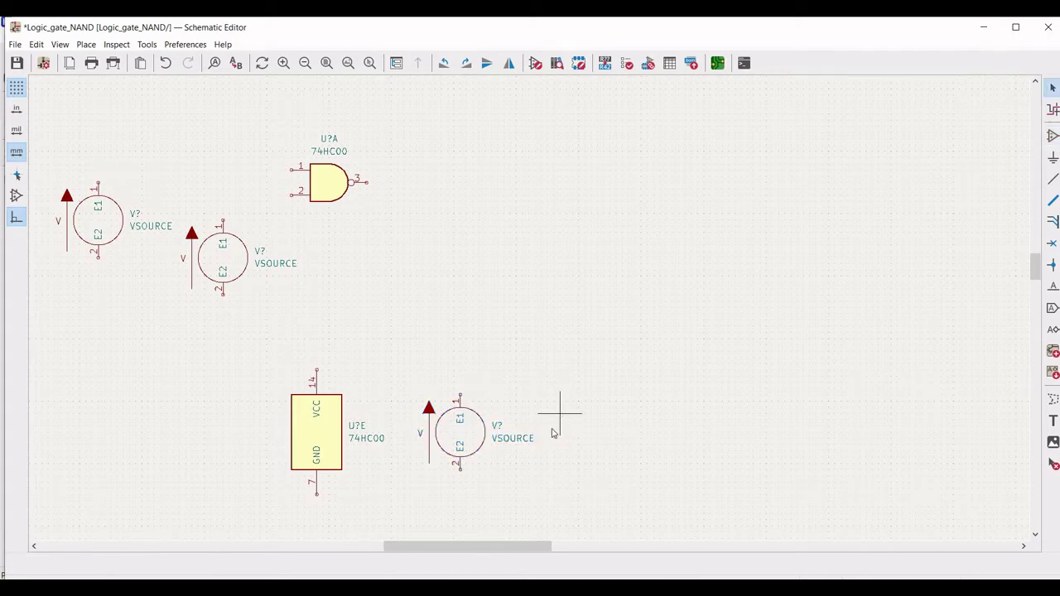
Step: Set the reference of the voltage source beside the power unit to VCC and its value to 5
{"action": "right_click", "coordinate": [475, 443]}
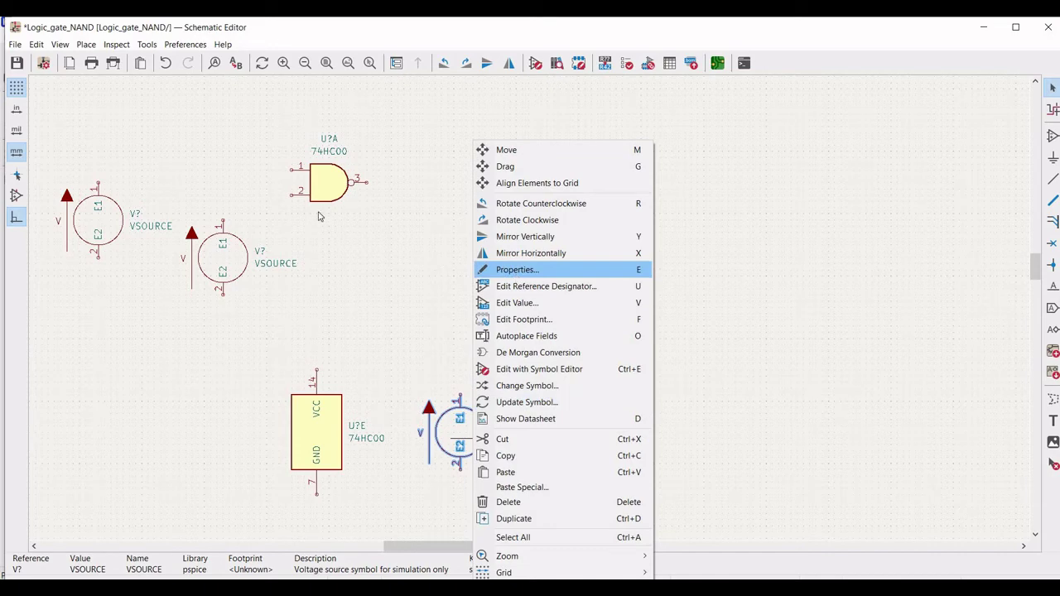
{"action": "type", "text": "eVCC"}
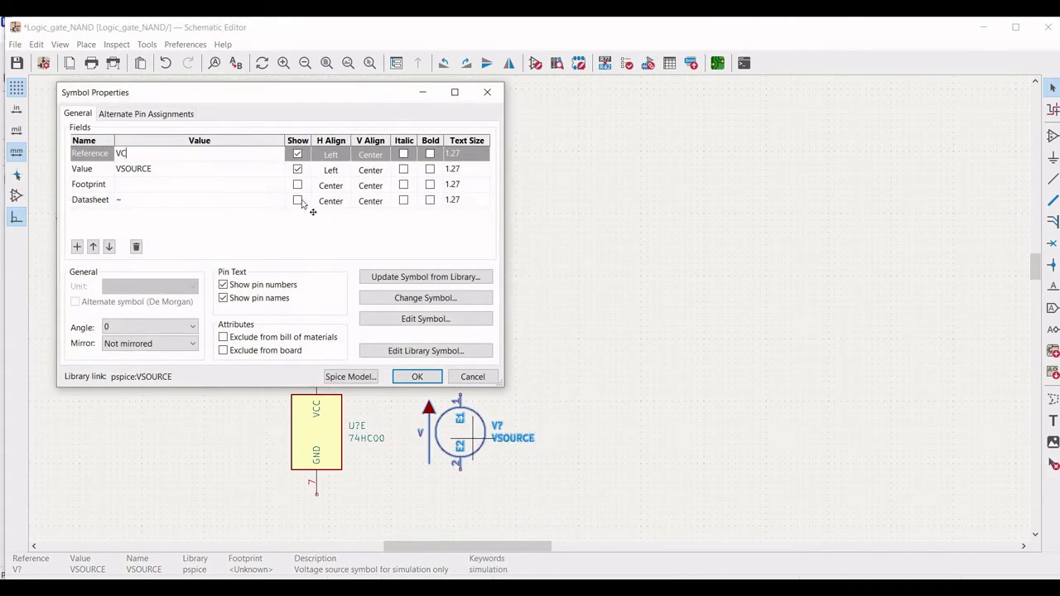
{"action": "left_click", "coordinate": [170, 175]}
{"action": "left_click", "coordinate": [170, 174]}
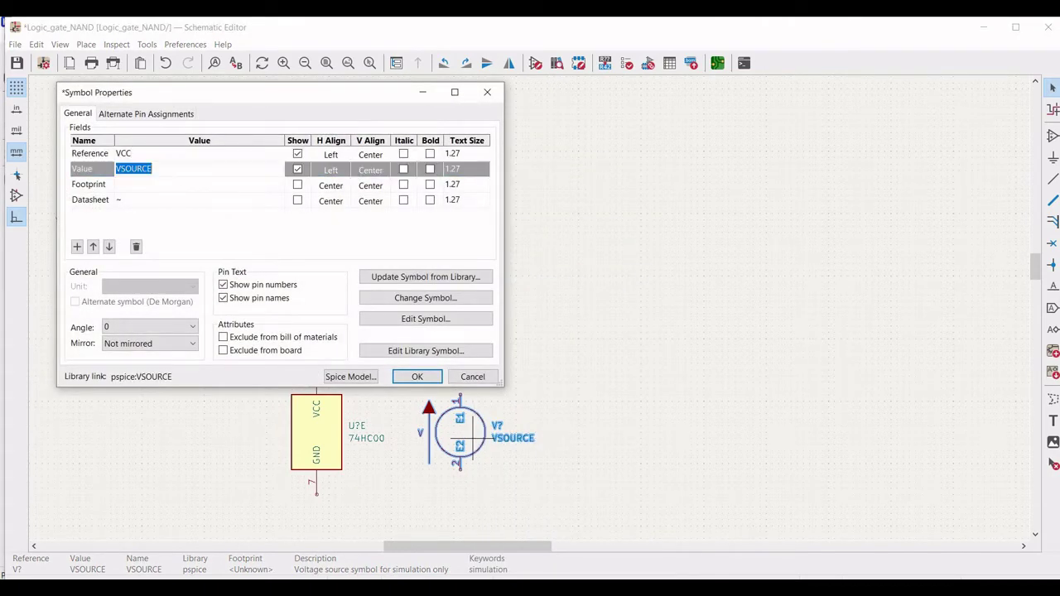
{"action": "type", "text": "5"}
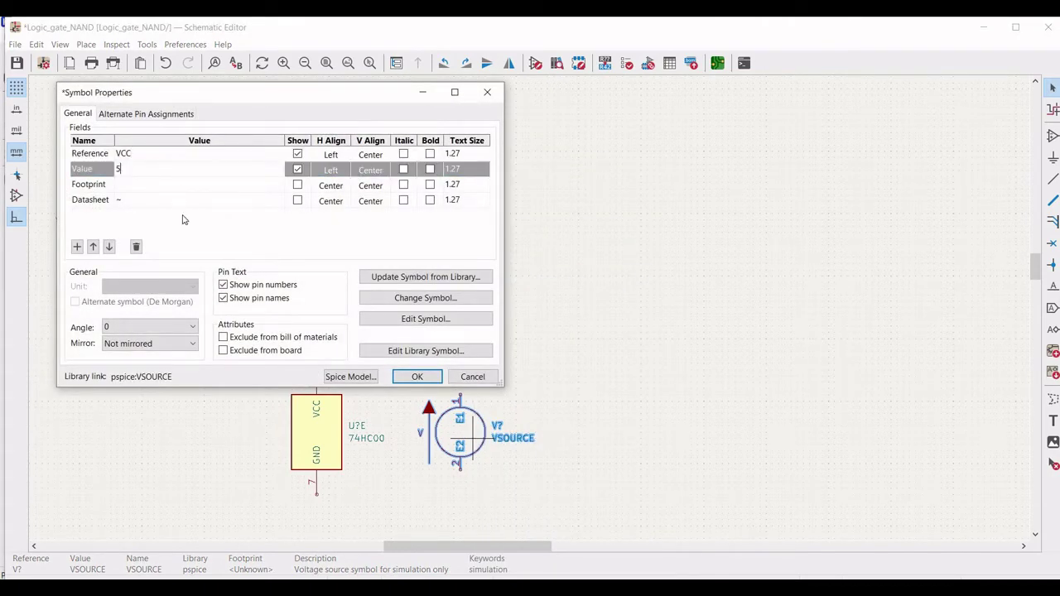
{"action": "left_click", "coordinate": [405, 378]}
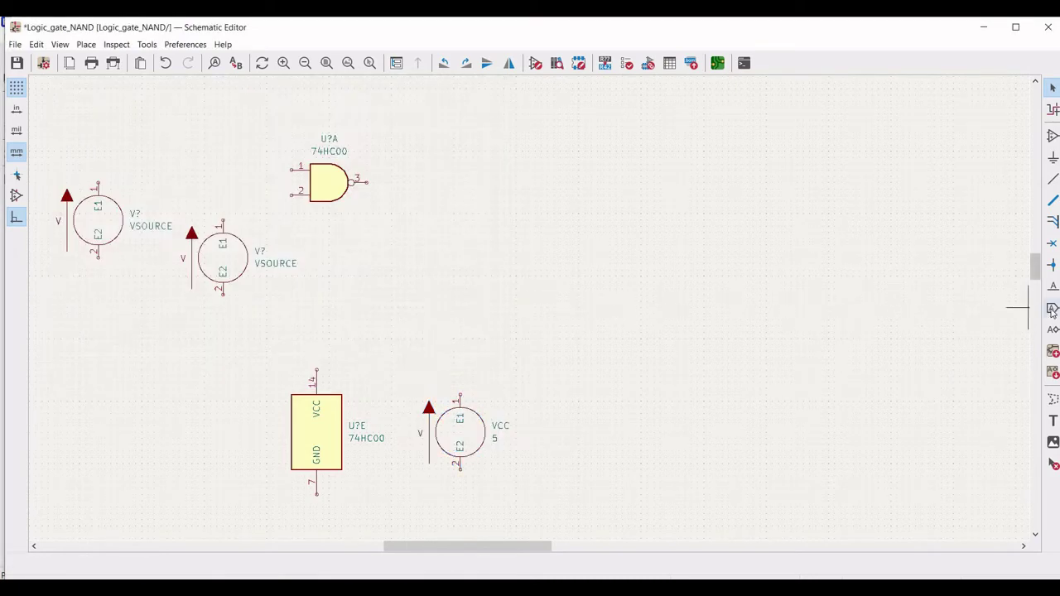
Step: Place a VCC global label with input shape, rotated to point upward, above the gap between the power unit and the VCC source
{"action": "left_click", "coordinate": [1052, 309]}
{"action": "left_click", "coordinate": [473, 375]}
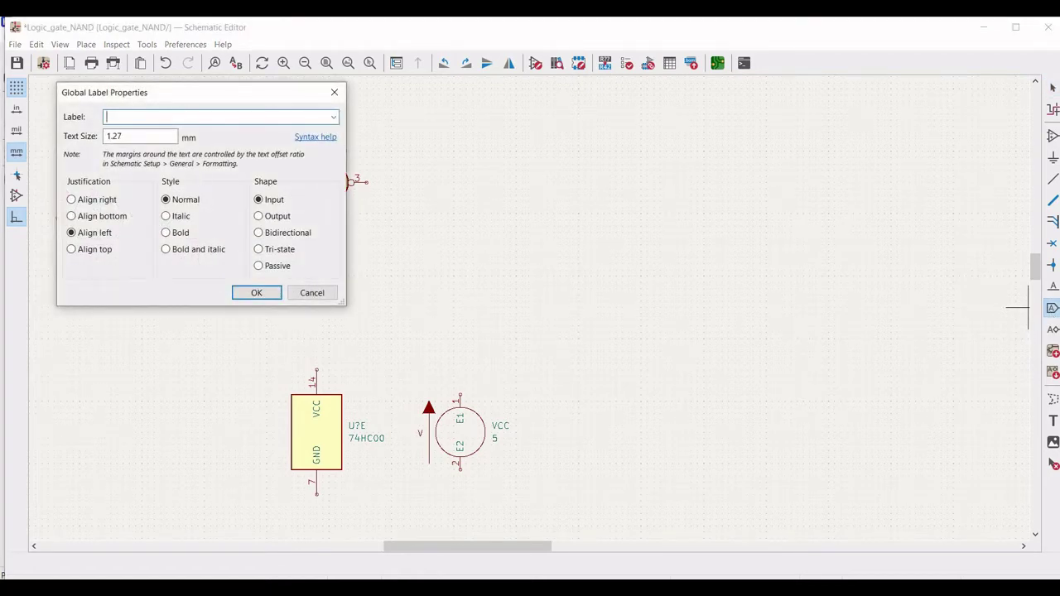
{"action": "type", "text": "VCC"}
{"action": "left_click", "coordinate": [257, 292]}
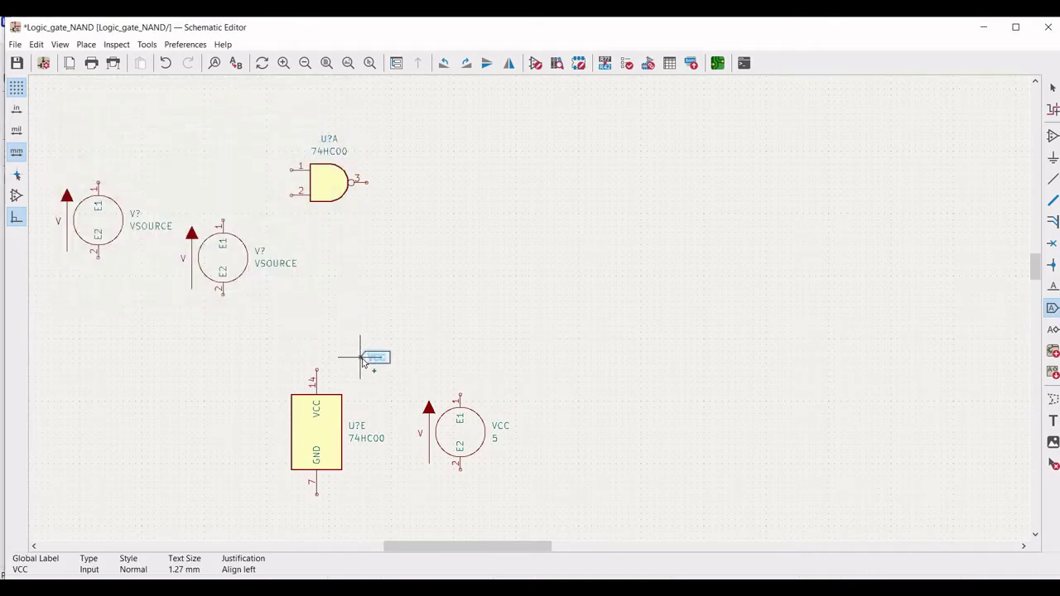
{"action": "key", "text": "r"}
{"action": "key", "text": "r"}
{"action": "key", "text": "r"}
{"action": "key", "text": "r"}
{"action": "key", "text": "r"}
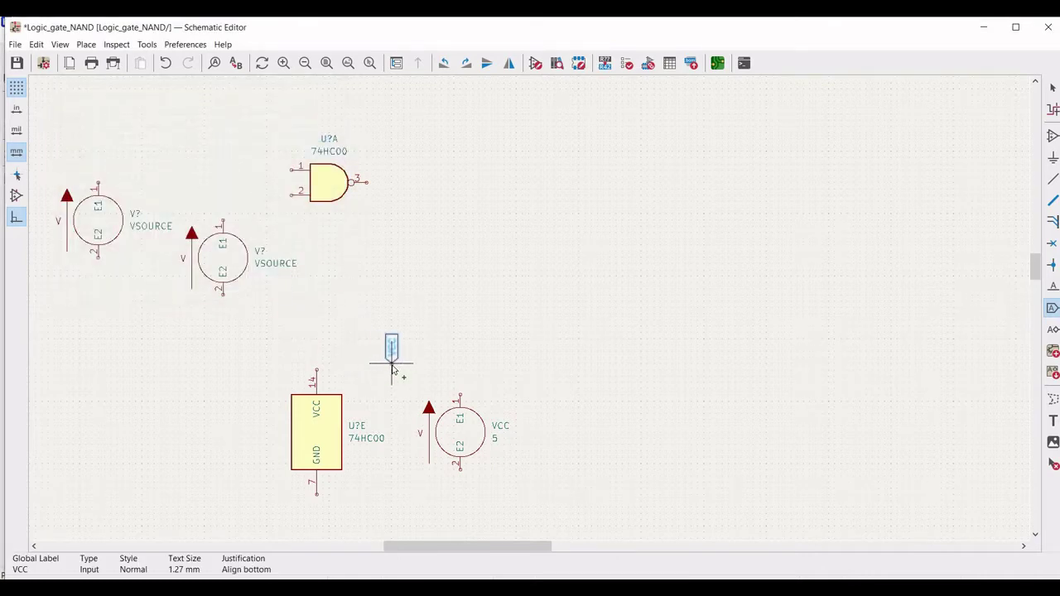
{"action": "left_click", "coordinate": [392, 358]}
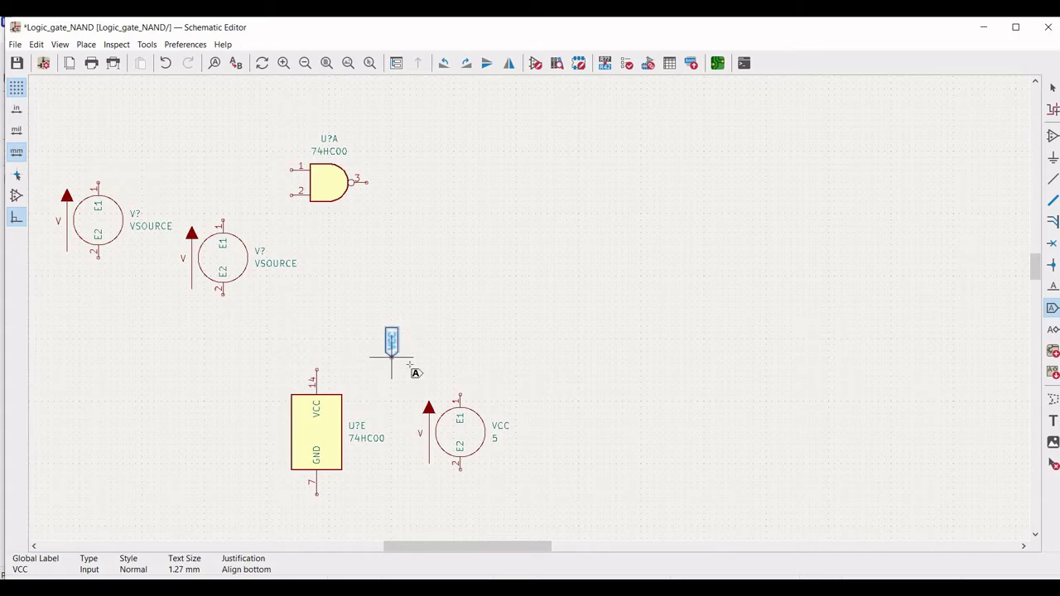
Step: Place a GND power symbol below the gap between the 74HC00 power unit and the VCC source
{"action": "left_click", "coordinate": [1055, 164]}
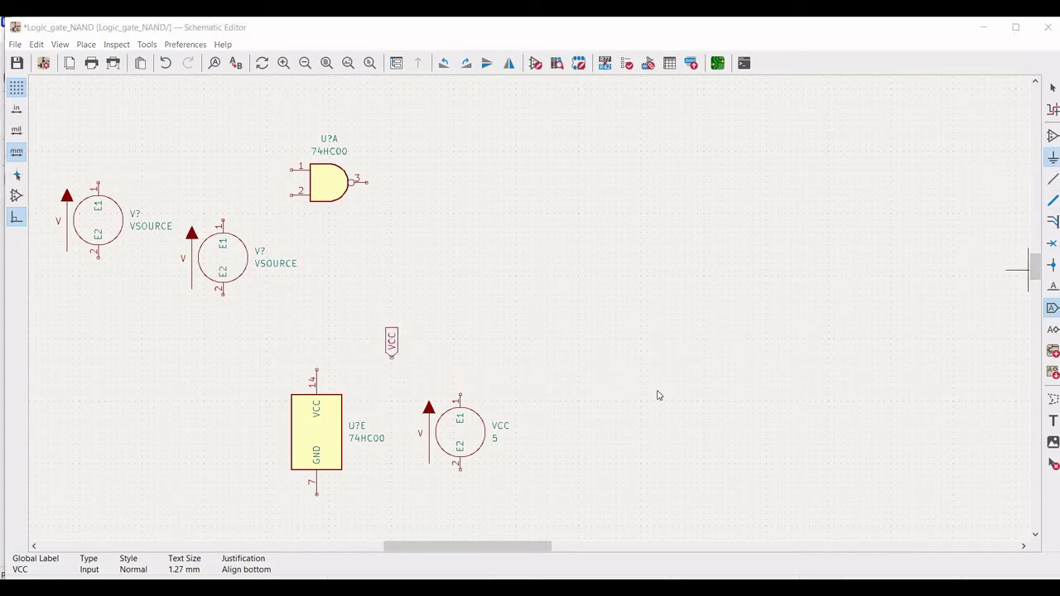
{"action": "left_click", "coordinate": [541, 424]}
{"action": "type", "text": "g"}
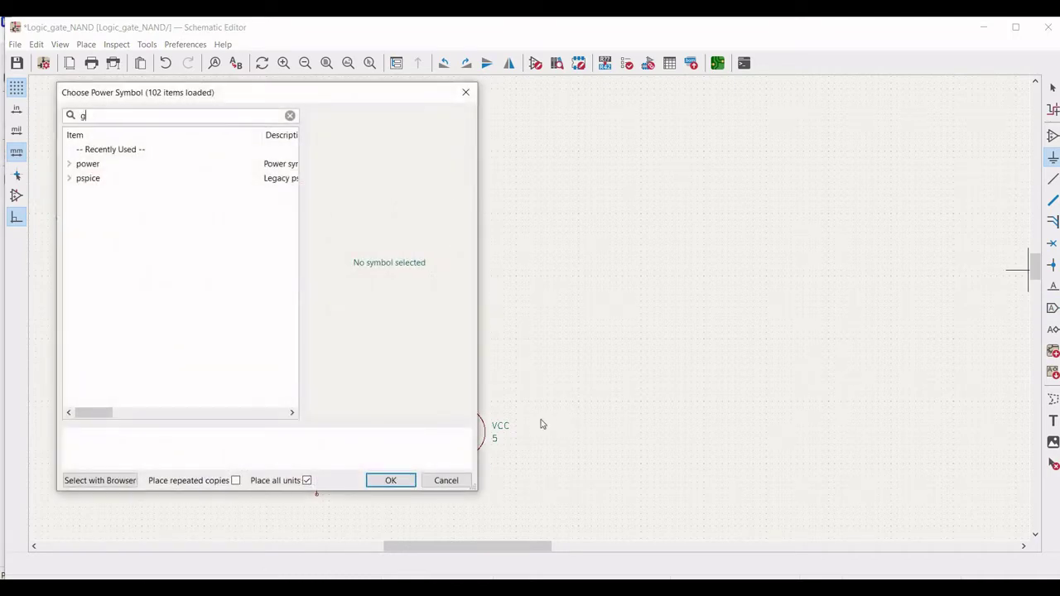
{"action": "type", "text": "nd"}
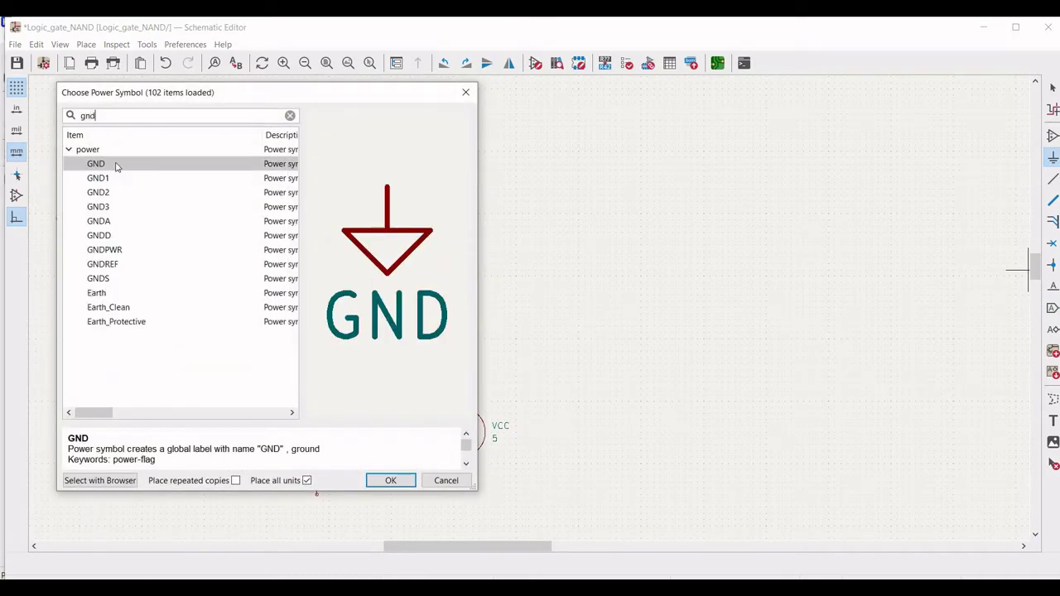
{"action": "left_click", "coordinate": [116, 166]}
{"action": "left_click", "coordinate": [392, 482]}
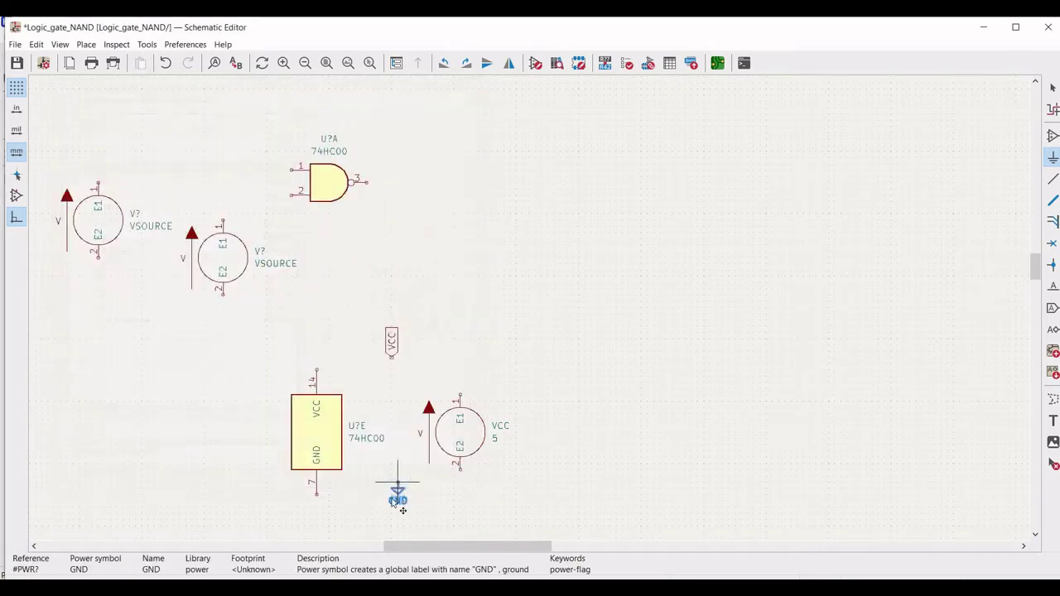
{"action": "left_click", "coordinate": [392, 507]}
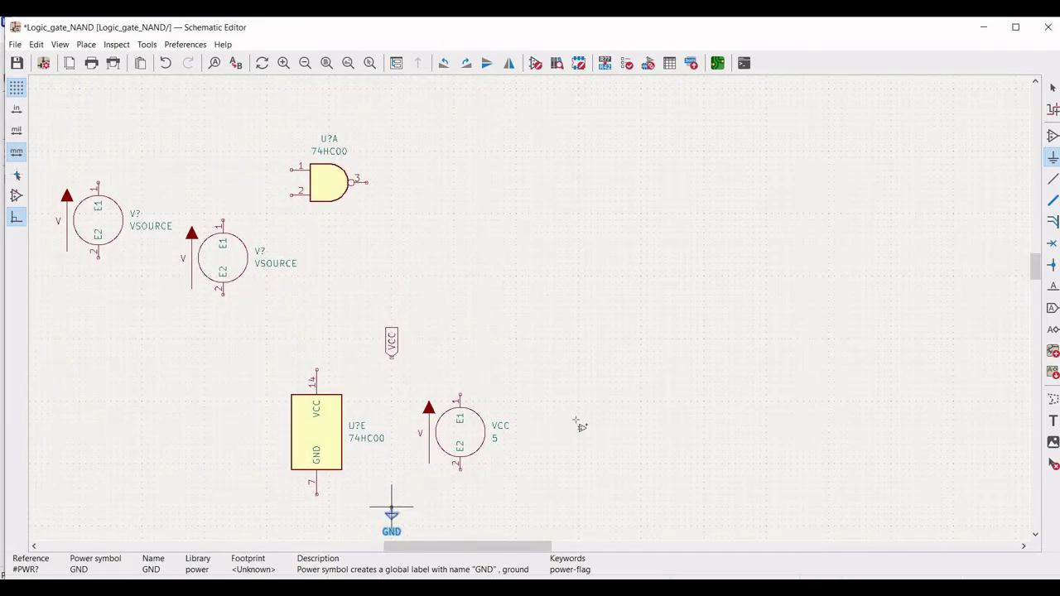
{"action": "key", "text": "Escape"}
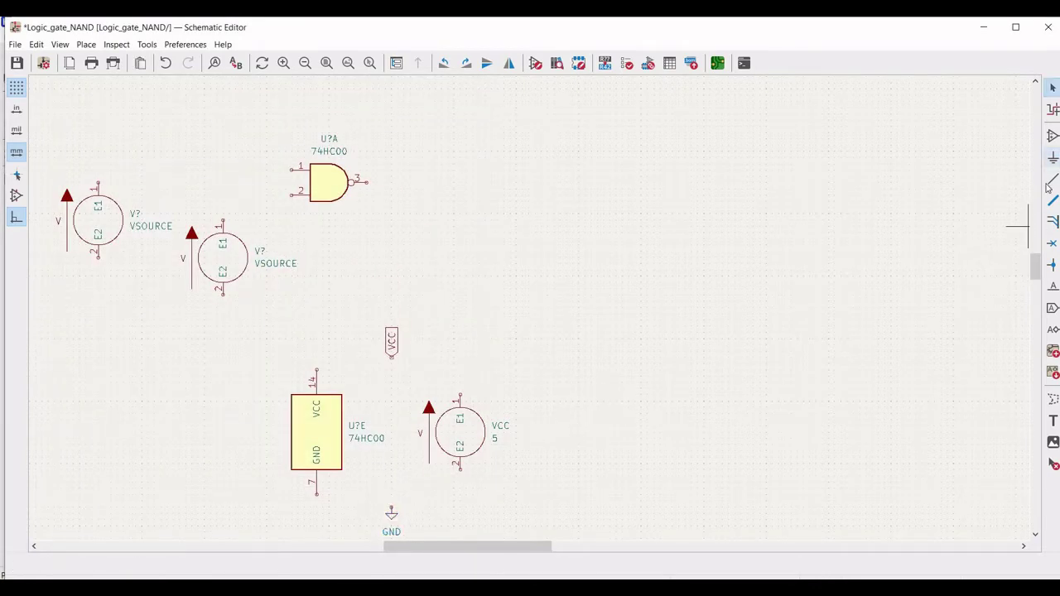
Step: Wire the VCC label to pin 14 of the 74HC00 power unit and to pin 1 of the VCC source
{"action": "left_click", "coordinate": [1053, 179]}
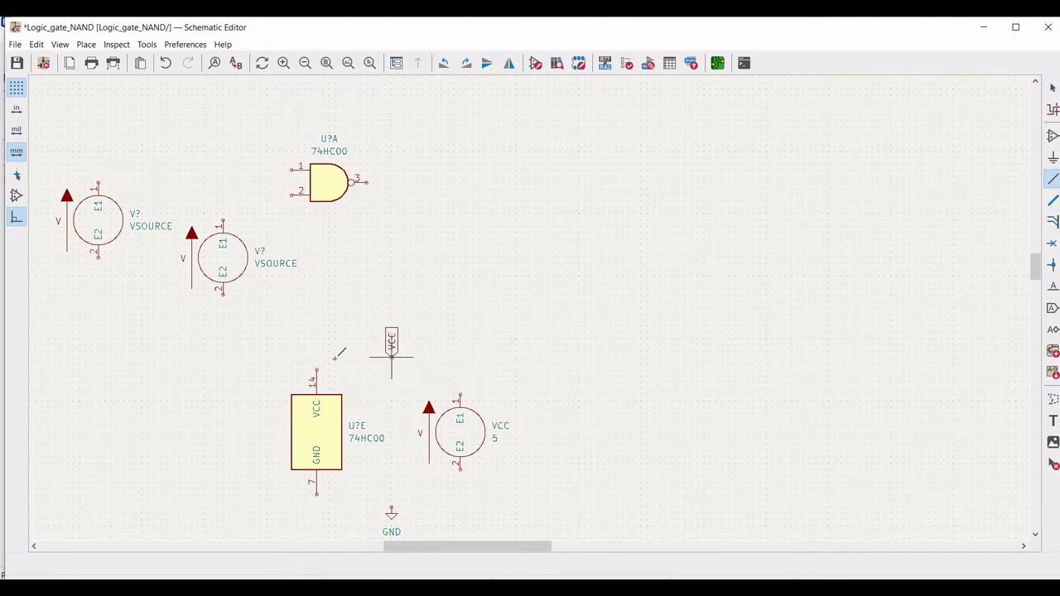
{"action": "left_click", "coordinate": [391, 357]}
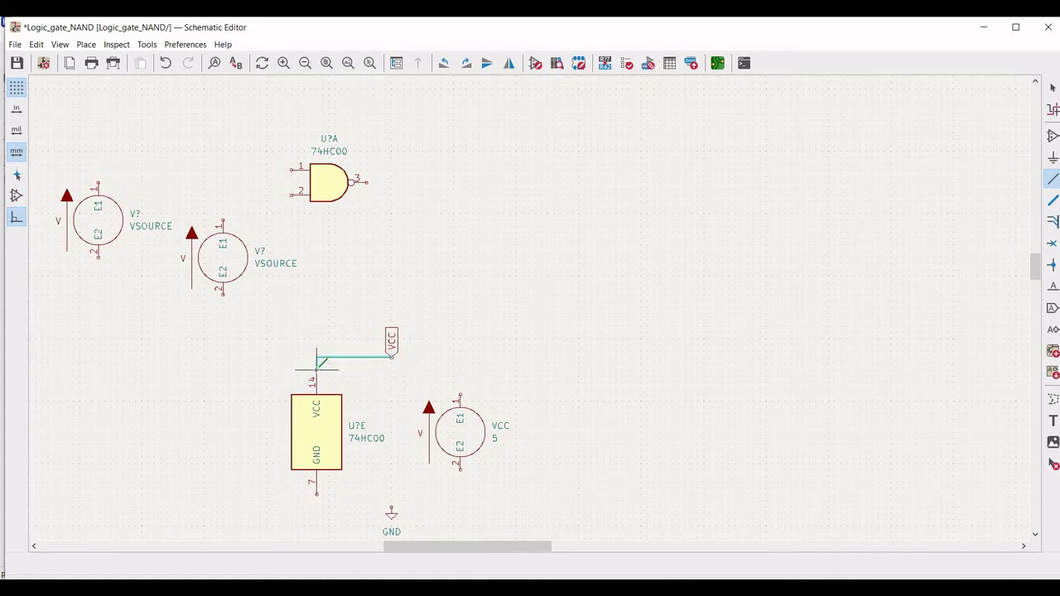
{"action": "left_click", "coordinate": [316, 369]}
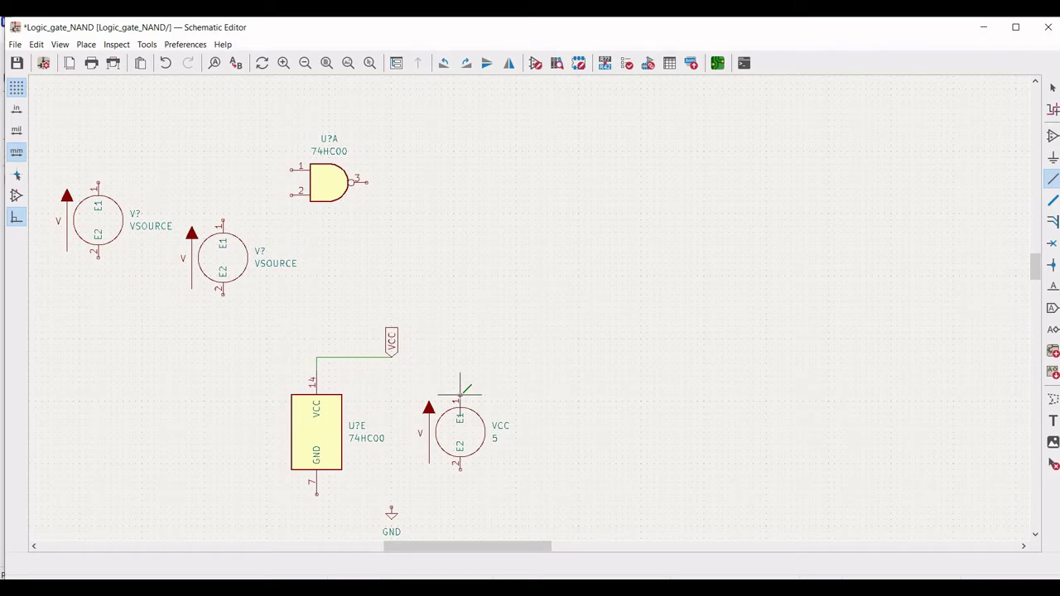
{"action": "left_click", "coordinate": [460, 395]}
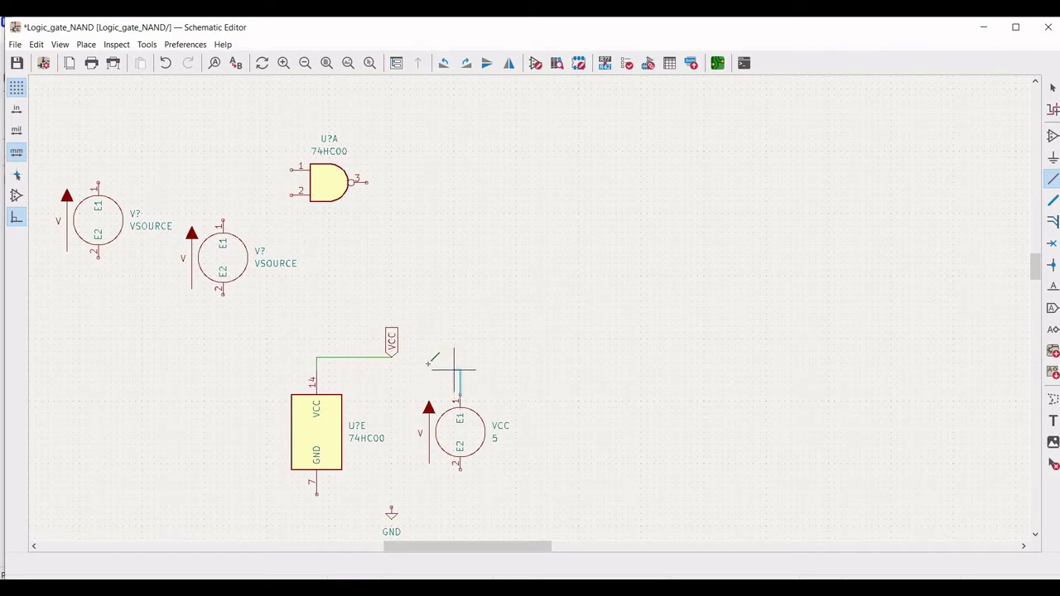
{"action": "left_click", "coordinate": [391, 358]}
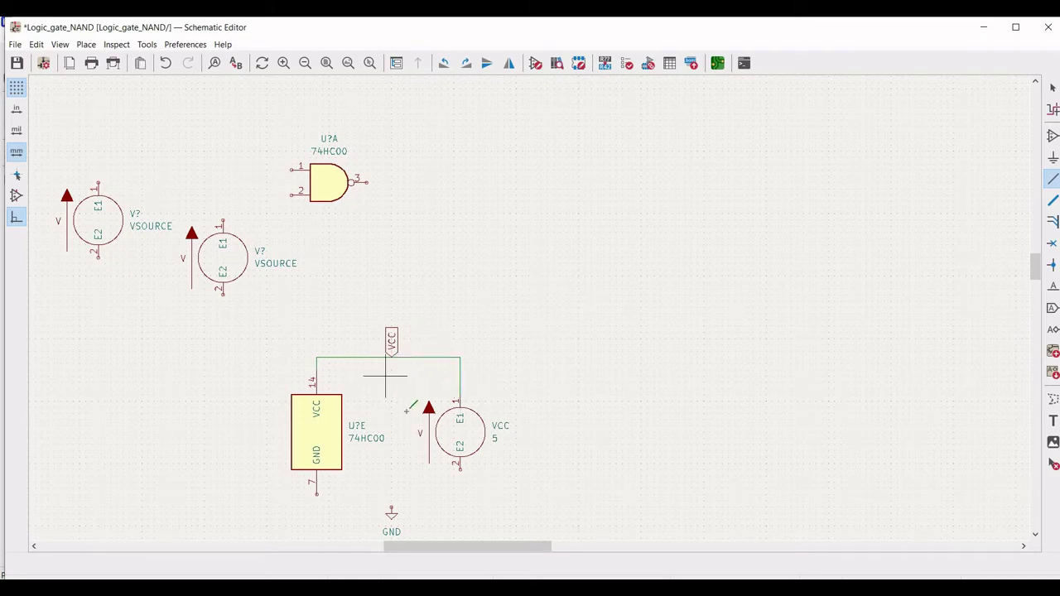
Step: Wire pin 2 of the VCC source and pin 7 of the 74HC00 power unit to the GND symbol
{"action": "left_click", "coordinate": [461, 469]}
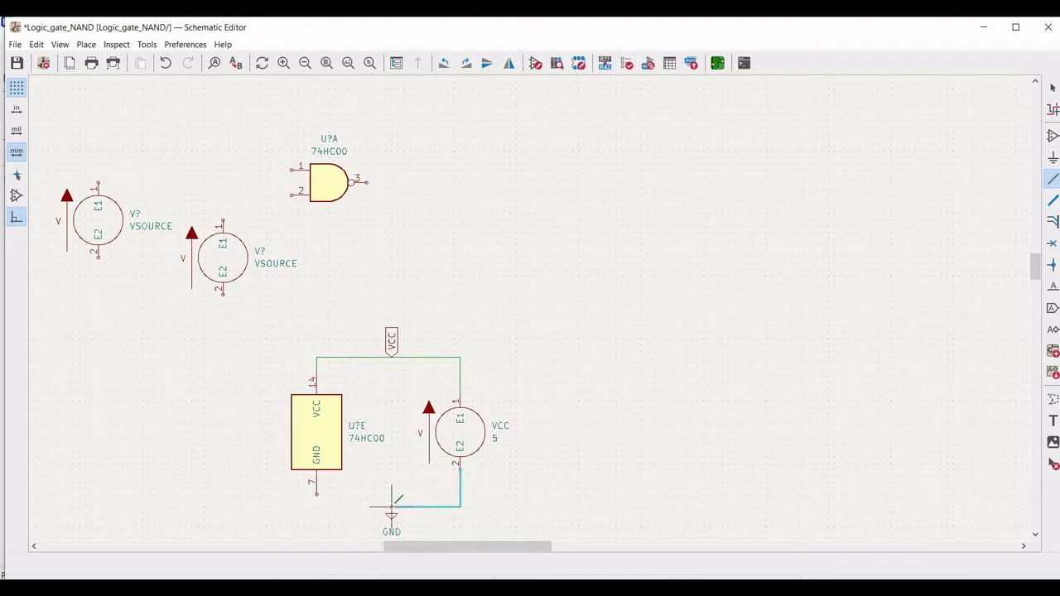
{"action": "left_click", "coordinate": [392, 507]}
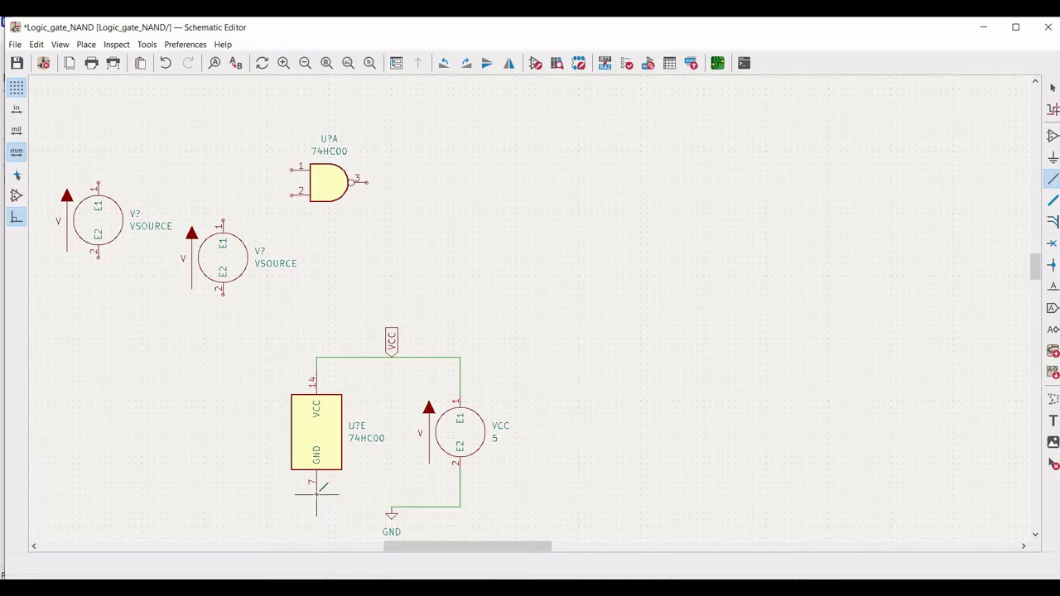
{"action": "left_click", "coordinate": [316, 495]}
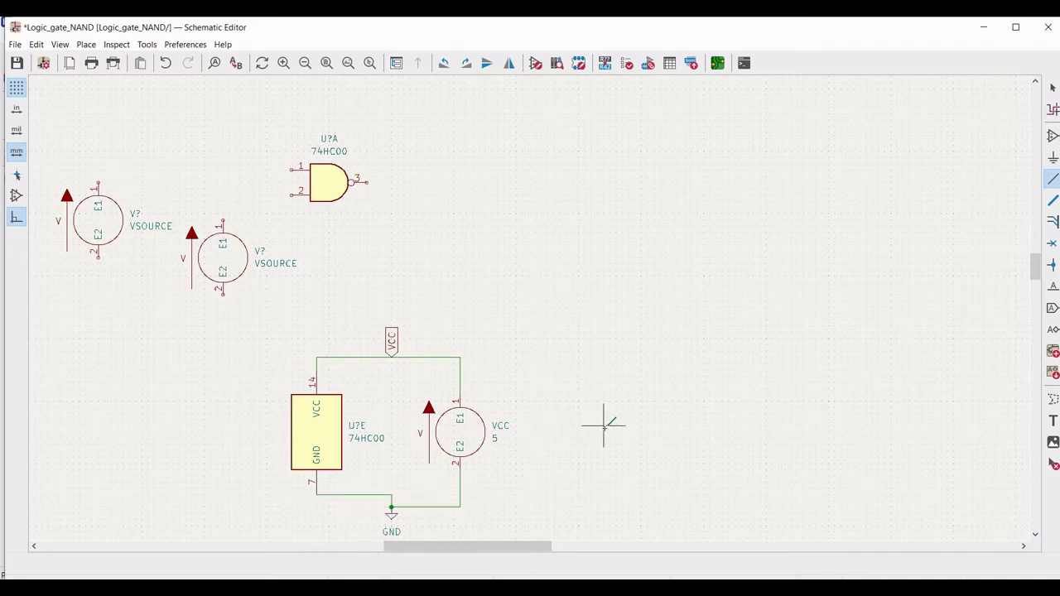
{"action": "key", "text": "Escape"}
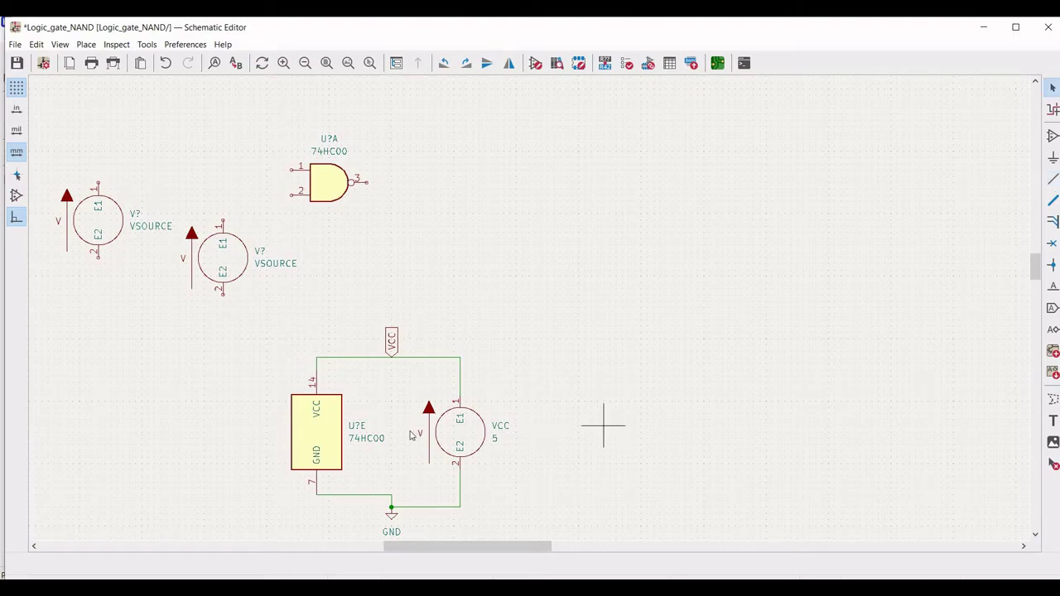
Step: Set the reference of the 74HC00 power unit to U1
{"action": "right_click", "coordinate": [333, 430]}
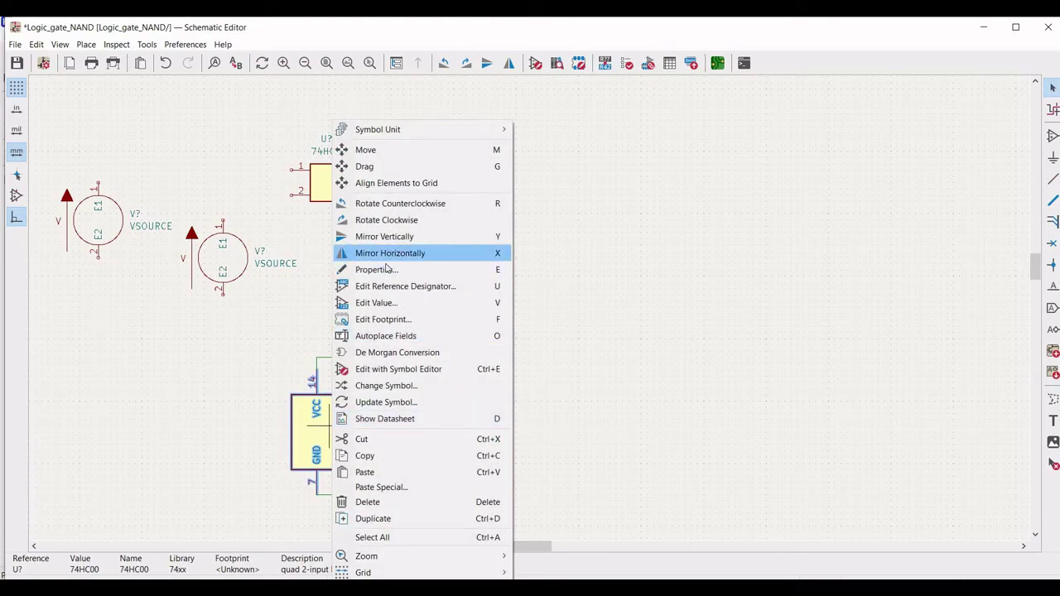
{"action": "left_click", "coordinate": [373, 269]}
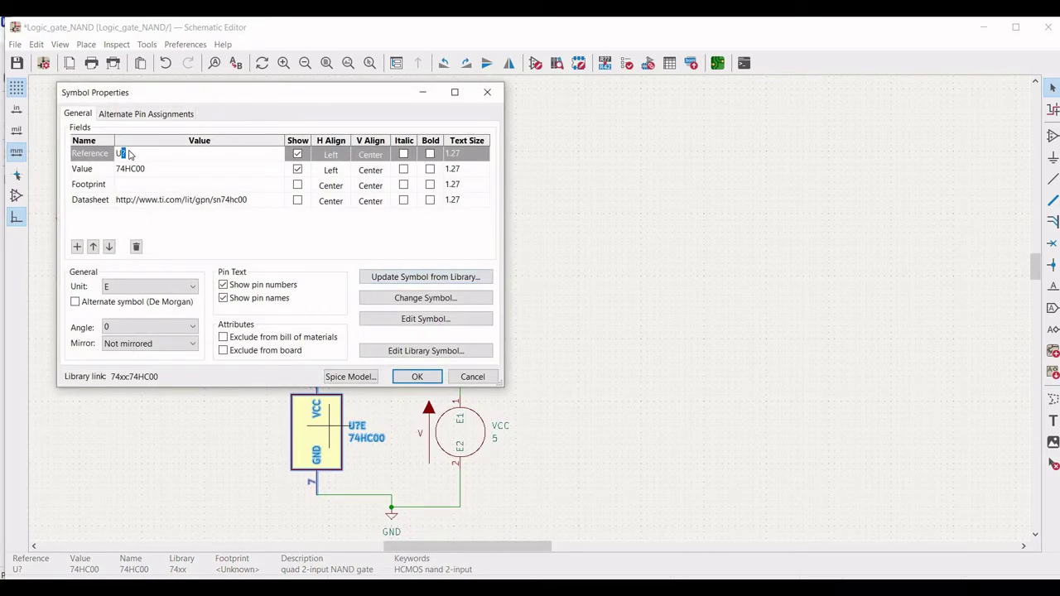
{"action": "type", "text": "1"}
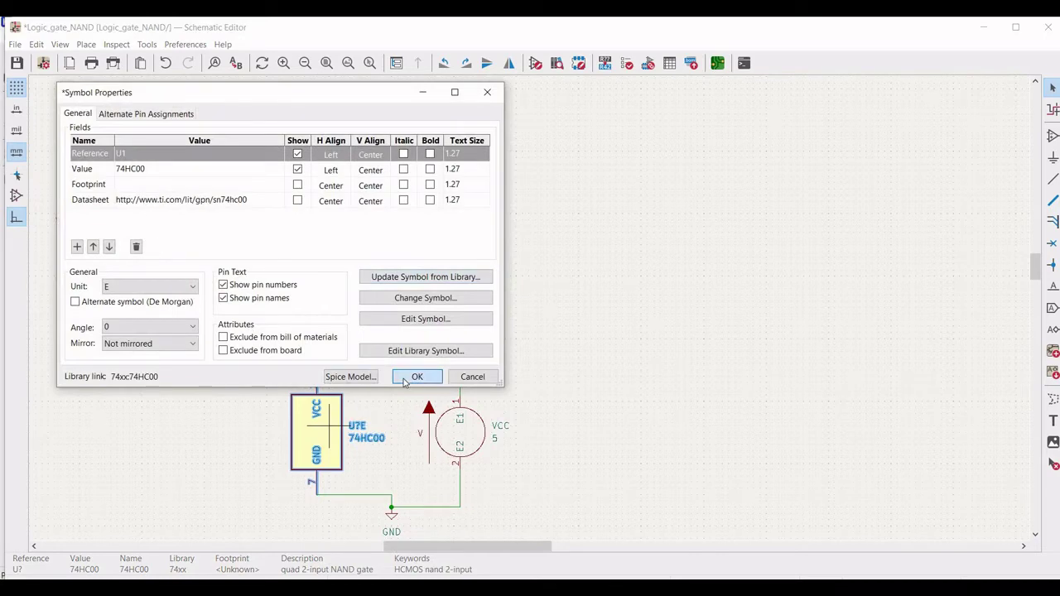
{"action": "left_click", "coordinate": [416, 377]}
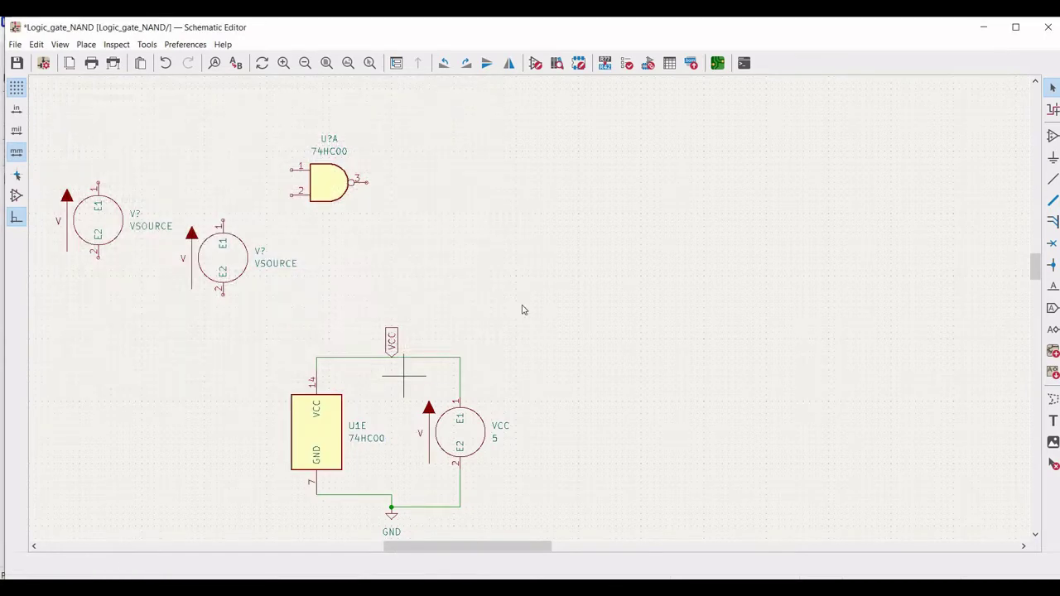
Step: Place a second GND power symbol below and between the two input voltage sources
{"action": "left_click", "coordinate": [1052, 161]}
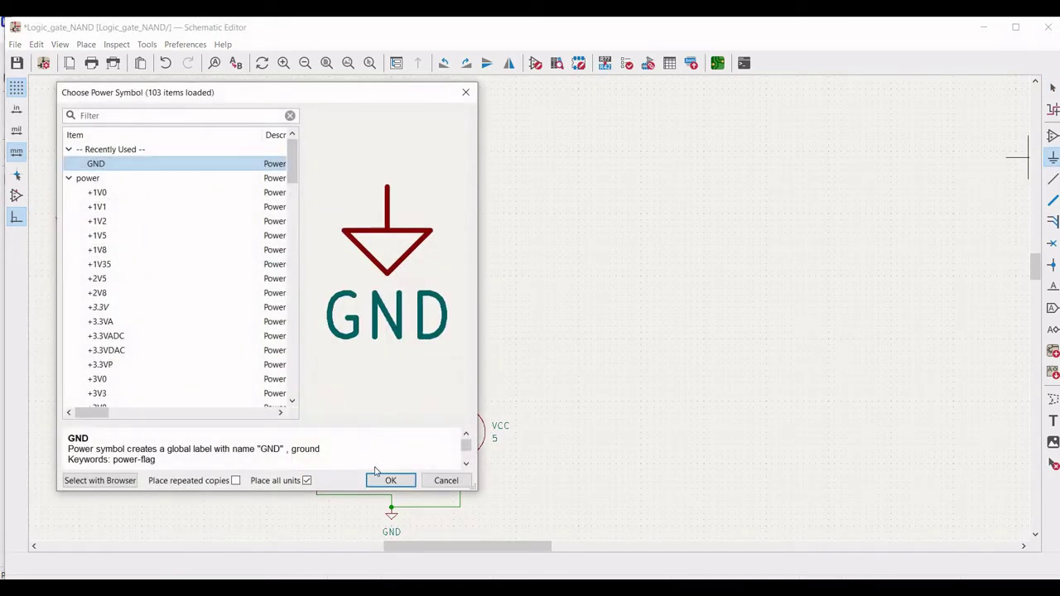
{"action": "left_click", "coordinate": [386, 481]}
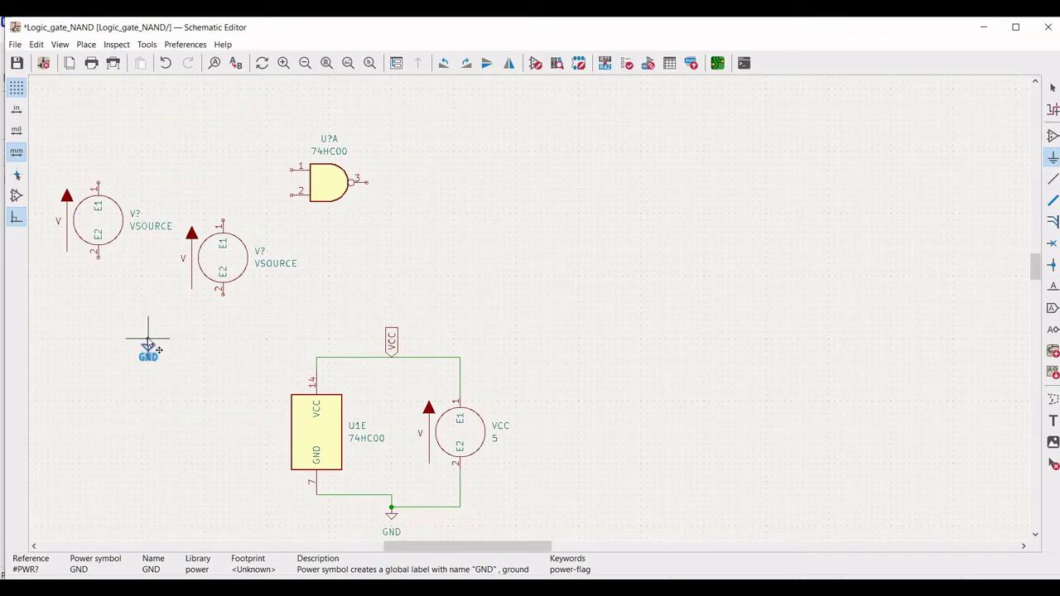
{"action": "left_click", "coordinate": [148, 338]}
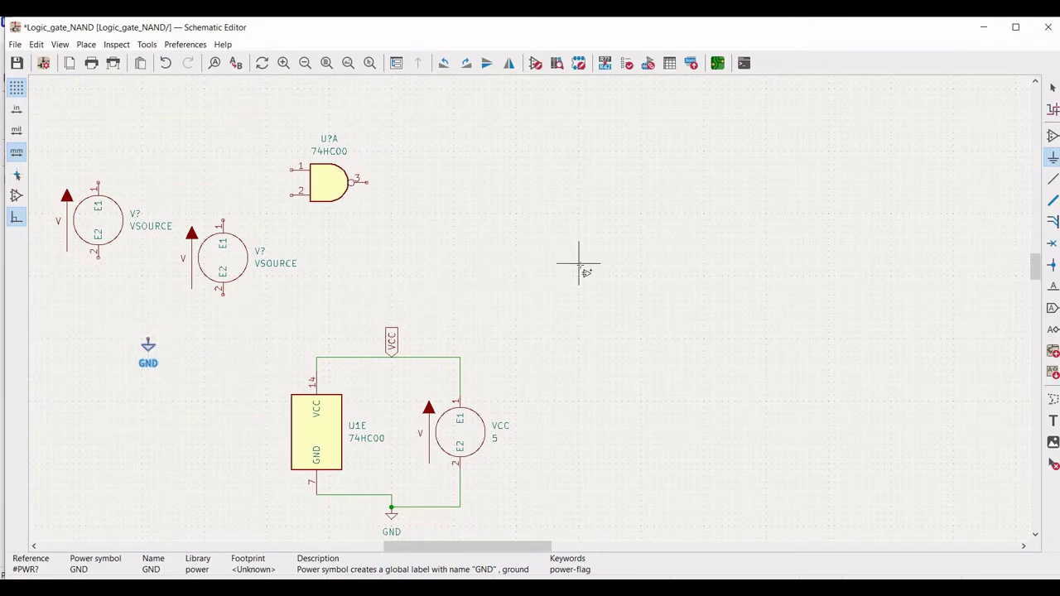
{"action": "key", "text": "Escape"}
Step: Wire pin 2 of both input voltage sources to the GND symbol below them
{"action": "left_click", "coordinate": [1053, 179]}
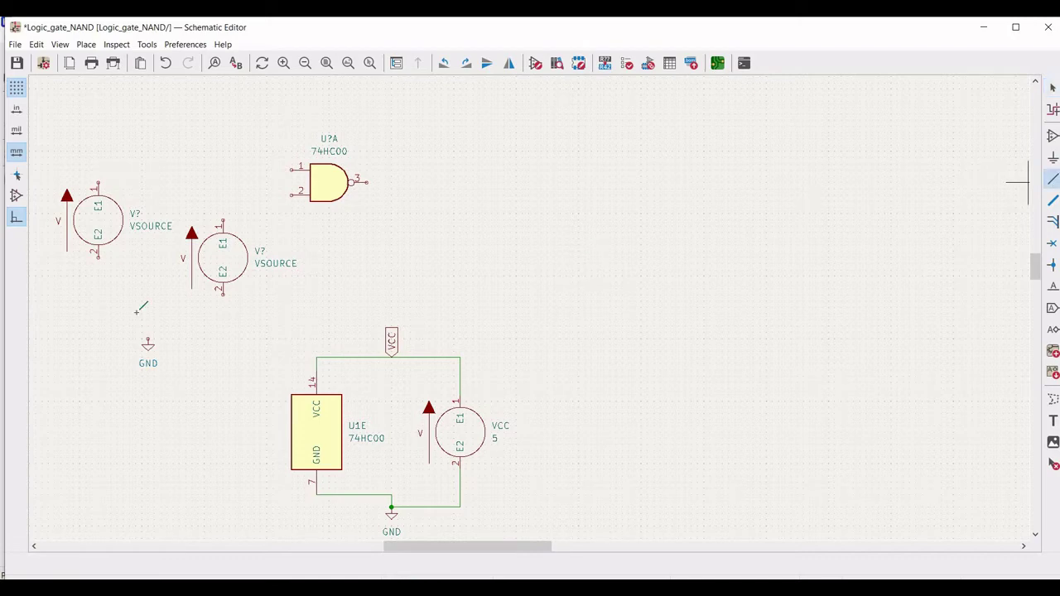
{"action": "left_click", "coordinate": [98, 258]}
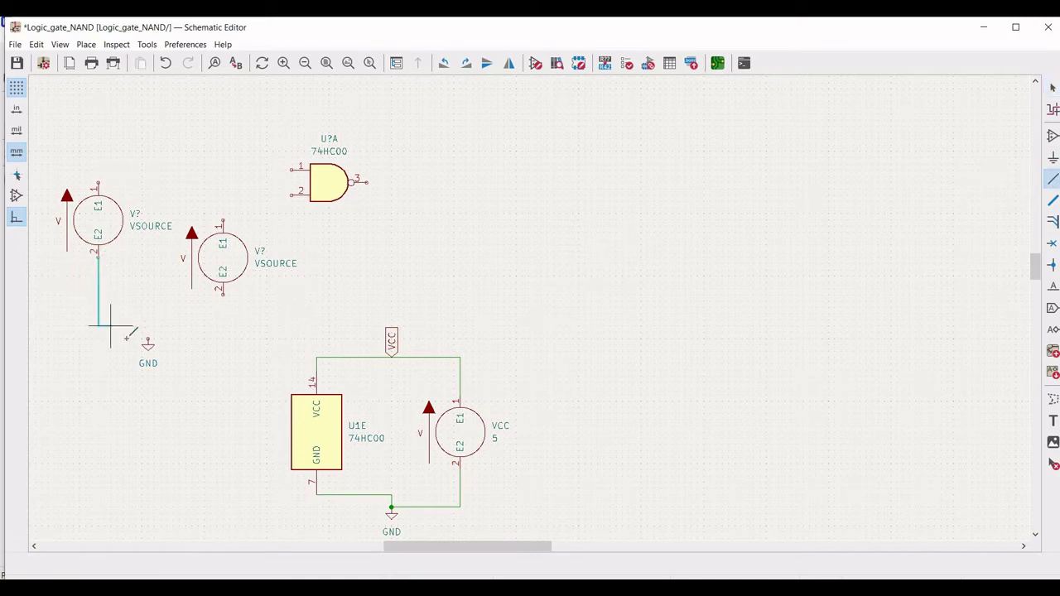
{"action": "left_click", "coordinate": [148, 338]}
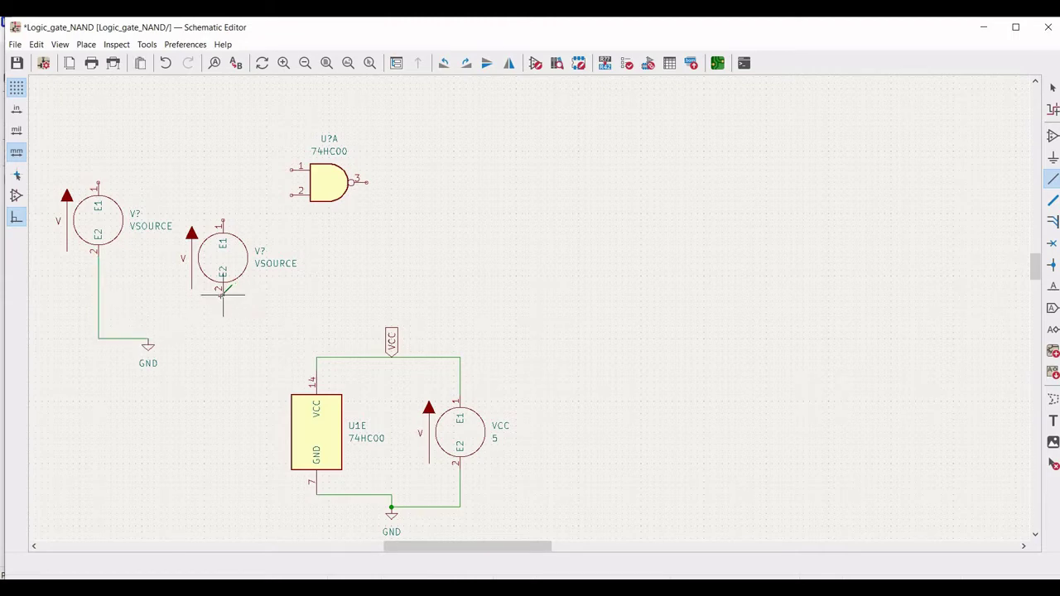
{"action": "left_click", "coordinate": [222, 291]}
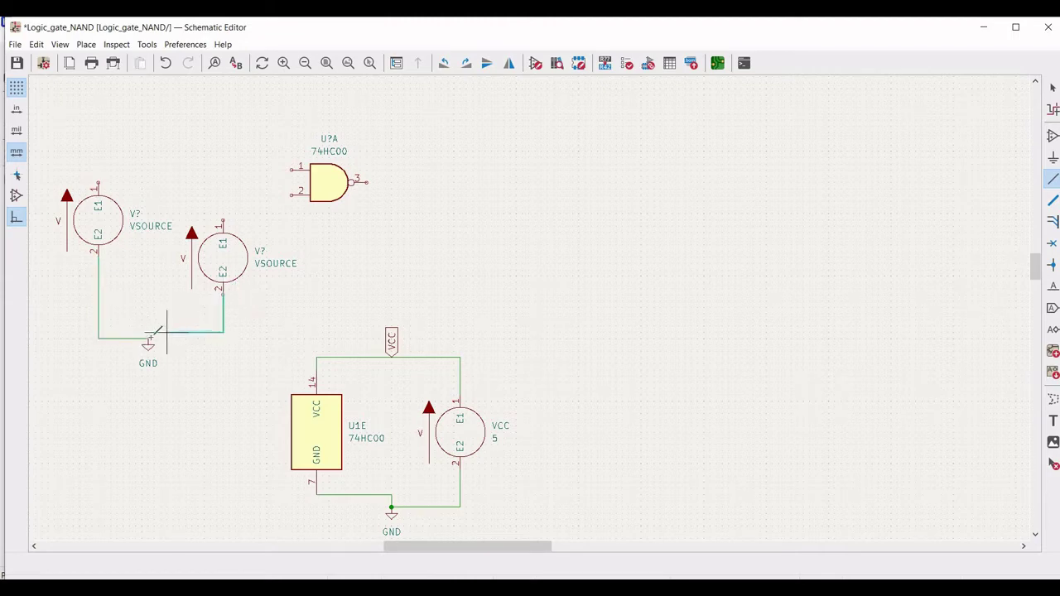
{"action": "left_click", "coordinate": [148, 338]}
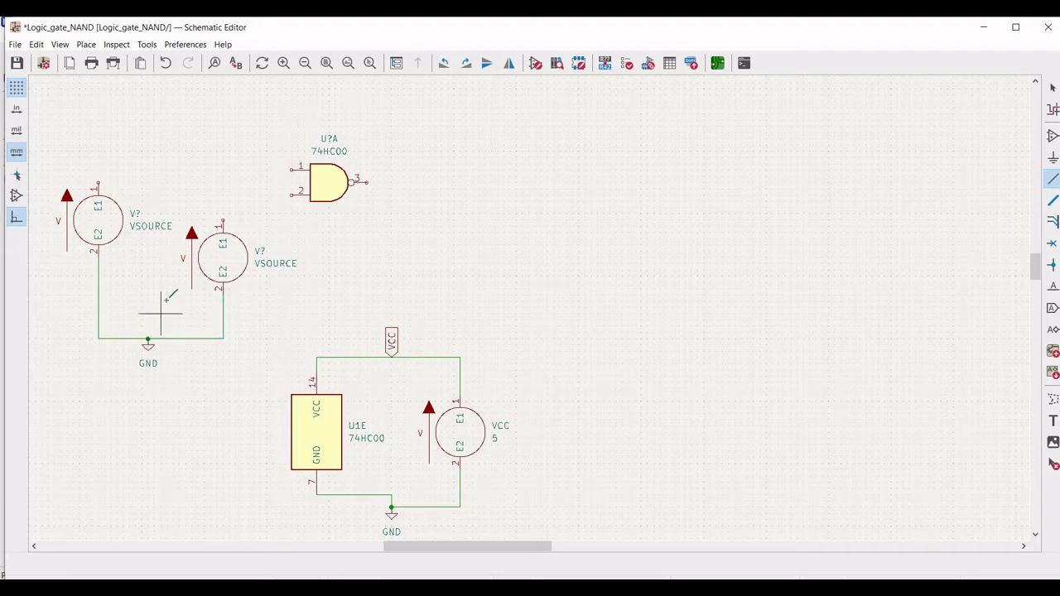
Step: Wire NAND gate input 1 to pin 1 of the outer voltage source and input 2 to pin 1 of the source nearer the gate
{"action": "left_click", "coordinate": [292, 170]}
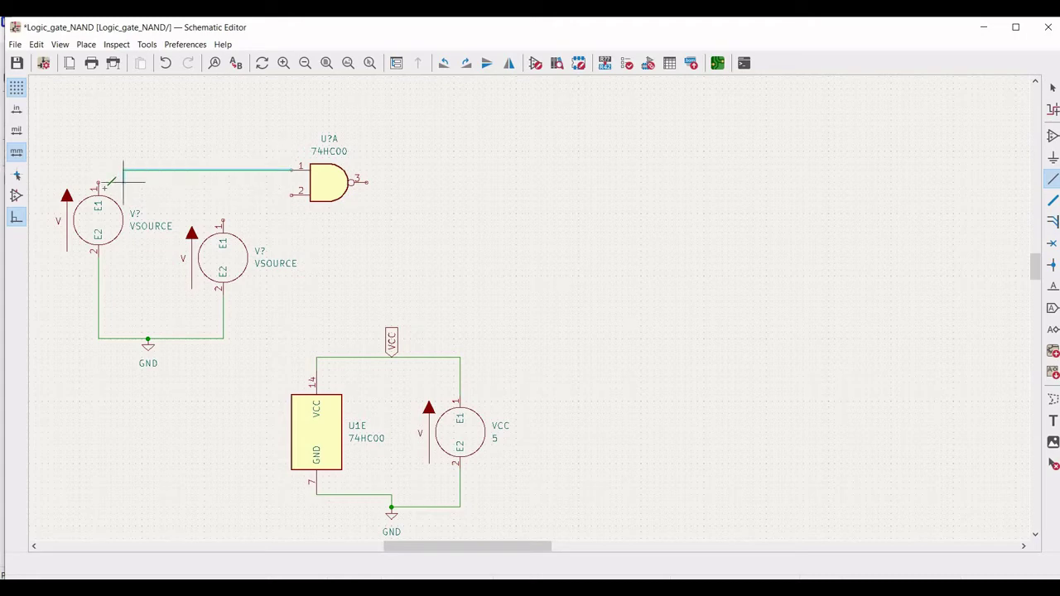
{"action": "left_click", "coordinate": [98, 181]}
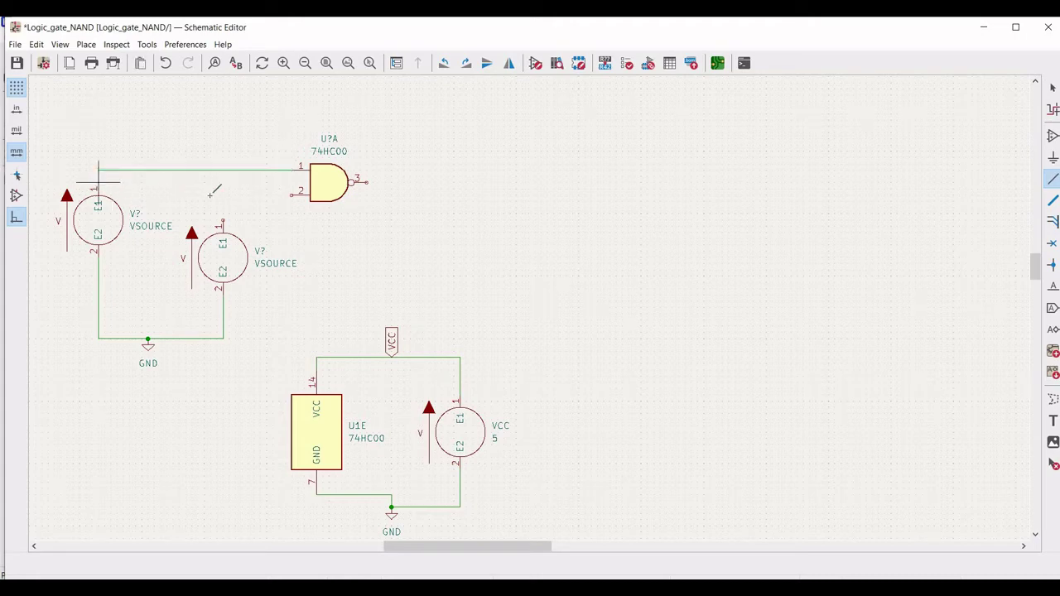
{"action": "left_click", "coordinate": [292, 194]}
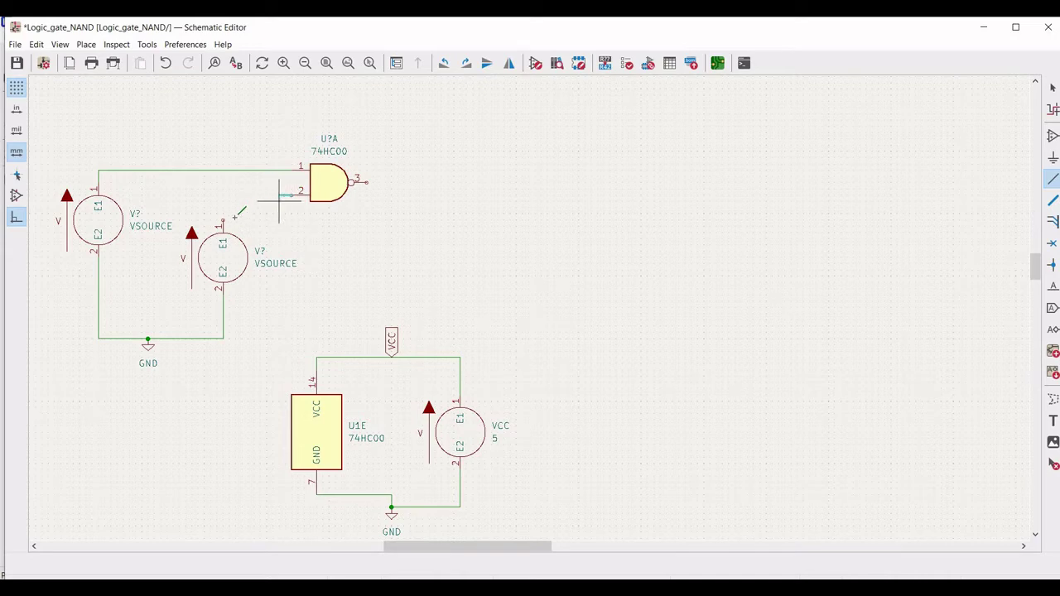
{"action": "left_click", "coordinate": [223, 220]}
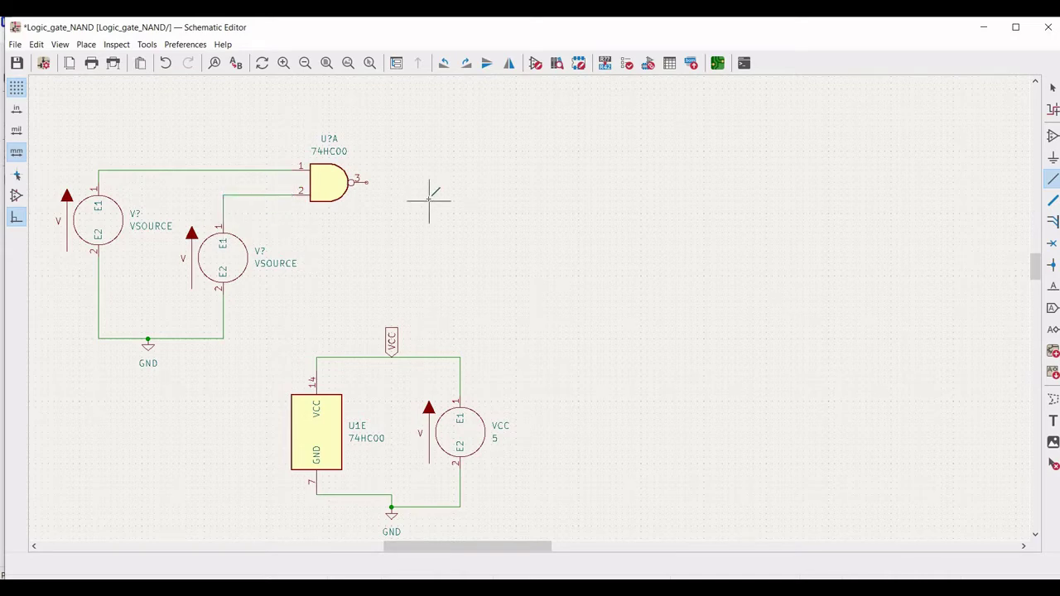
{"action": "key", "text": "Escape"}
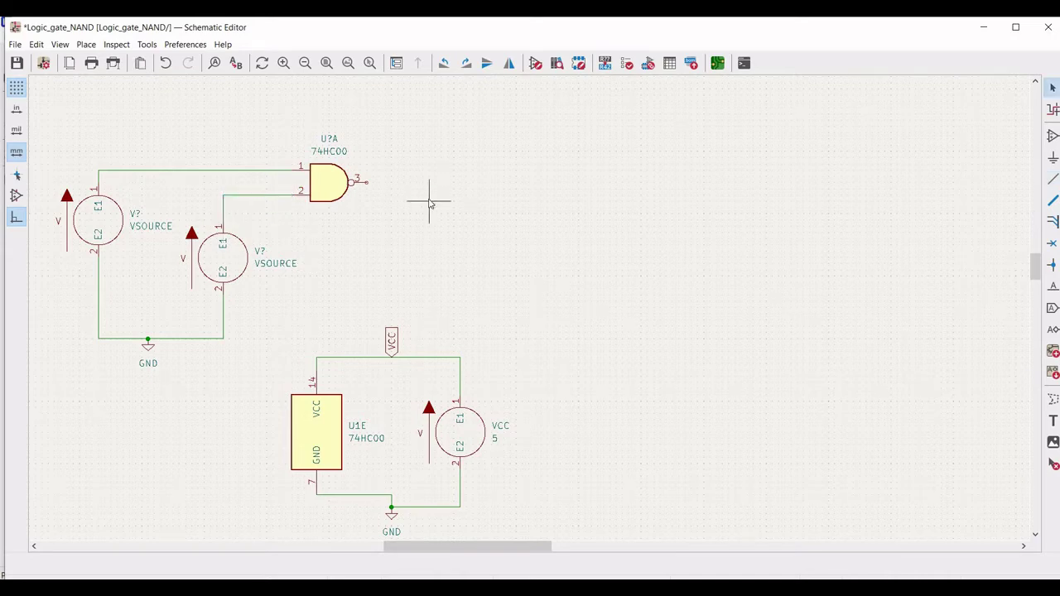
Step: Set the outer input voltage source's reference to Vin1 and its value to 0
{"action": "right_click", "coordinate": [114, 221]}
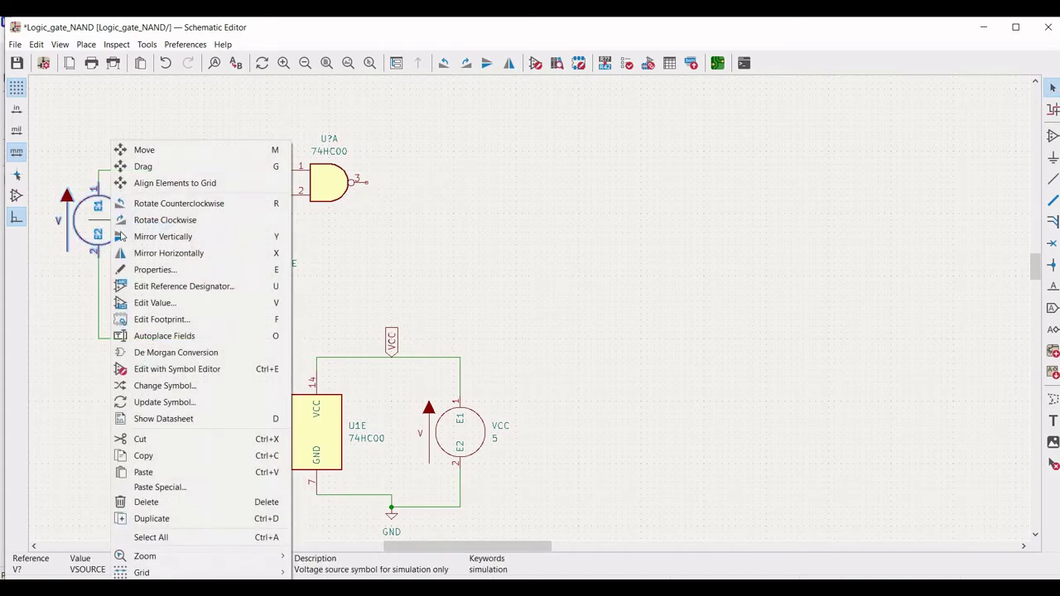
{"action": "left_click", "coordinate": [143, 270]}
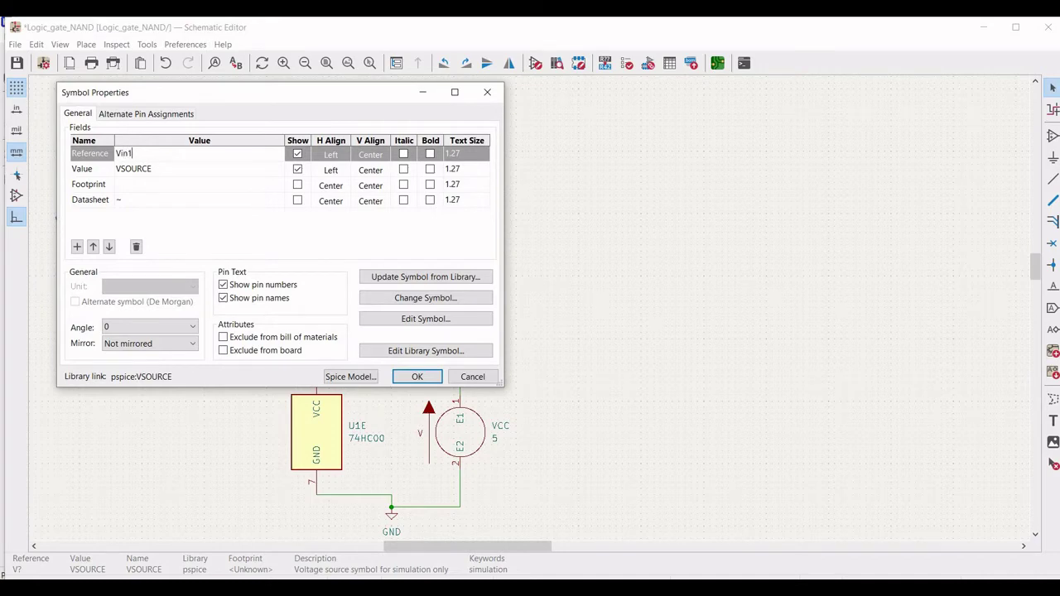
{"action": "left_click", "coordinate": [166, 172]}
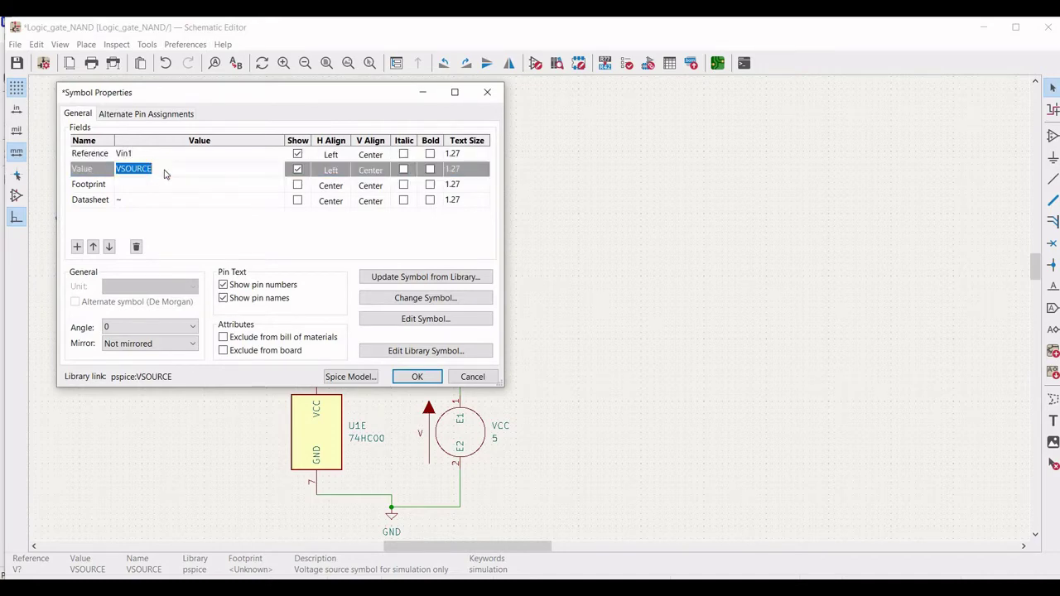
{"action": "type", "text": "0"}
Step: Give Vin1 a Spice pulse source with initial value 0, pulsed value 5 and delay time 2u
{"action": "left_click", "coordinate": [362, 376]}
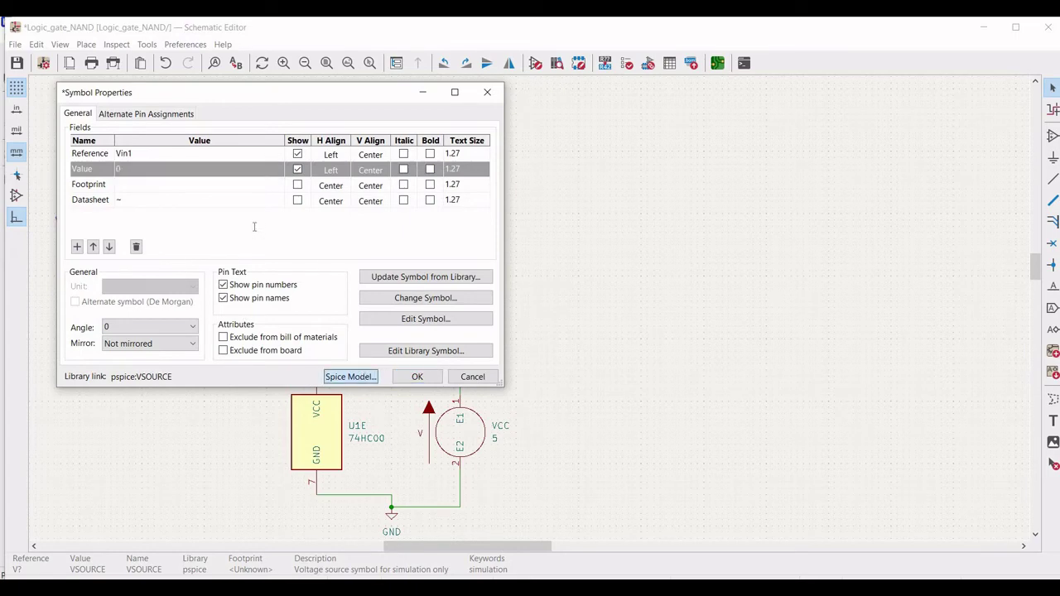
{"action": "left_click", "coordinate": [179, 168]}
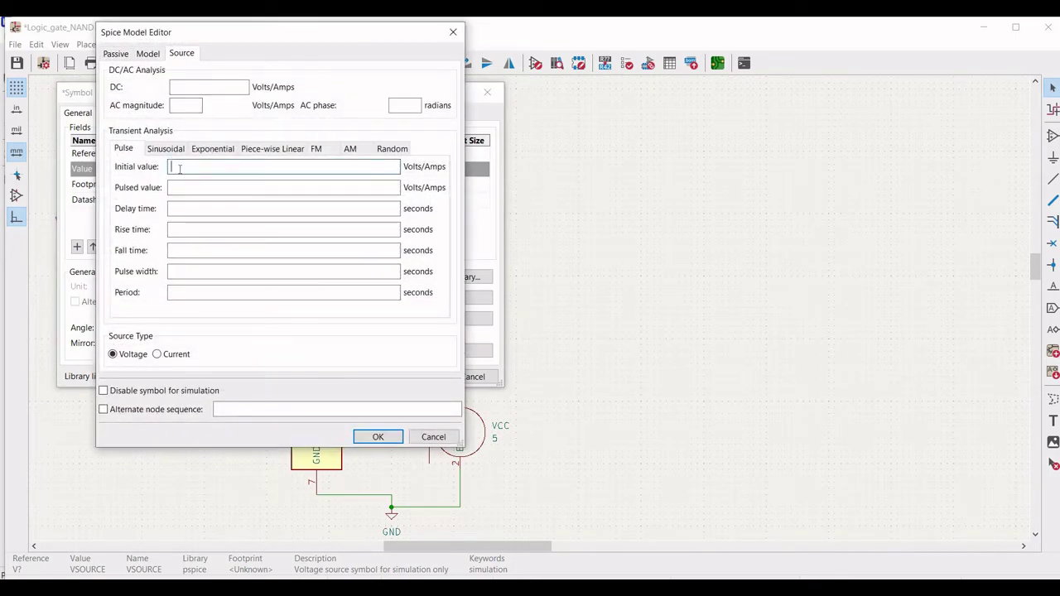
{"action": "left_click", "coordinate": [175, 187]}
{"action": "left_click", "coordinate": [179, 208]}
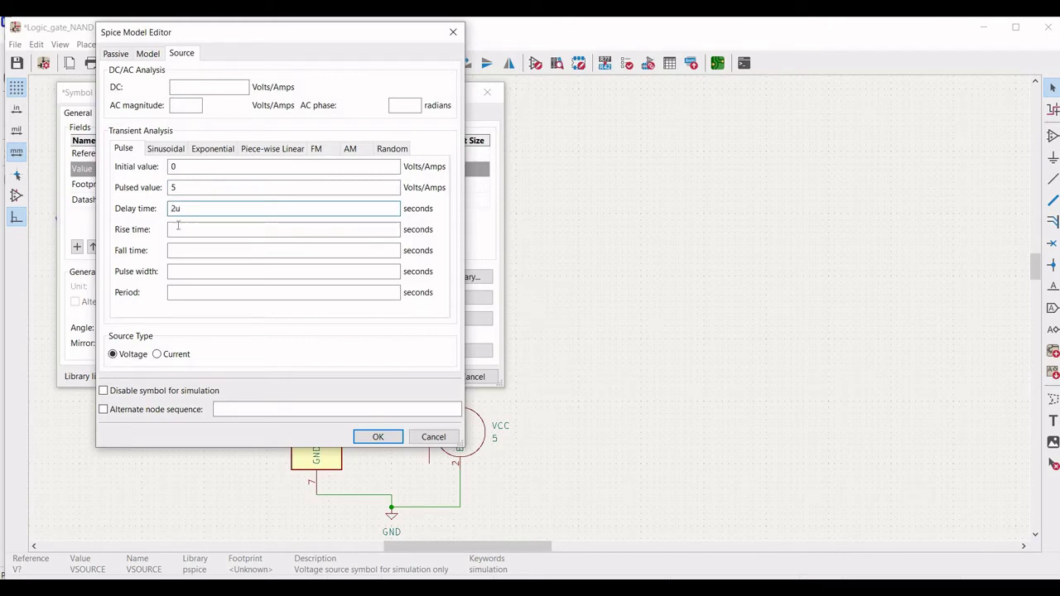
Step: Complete Vin1's pulse with rise and fall times of 10n, pulse width 2u and period 4u, and apply its properties
{"action": "left_click", "coordinate": [178, 227]}
{"action": "type", "text": "10n"}
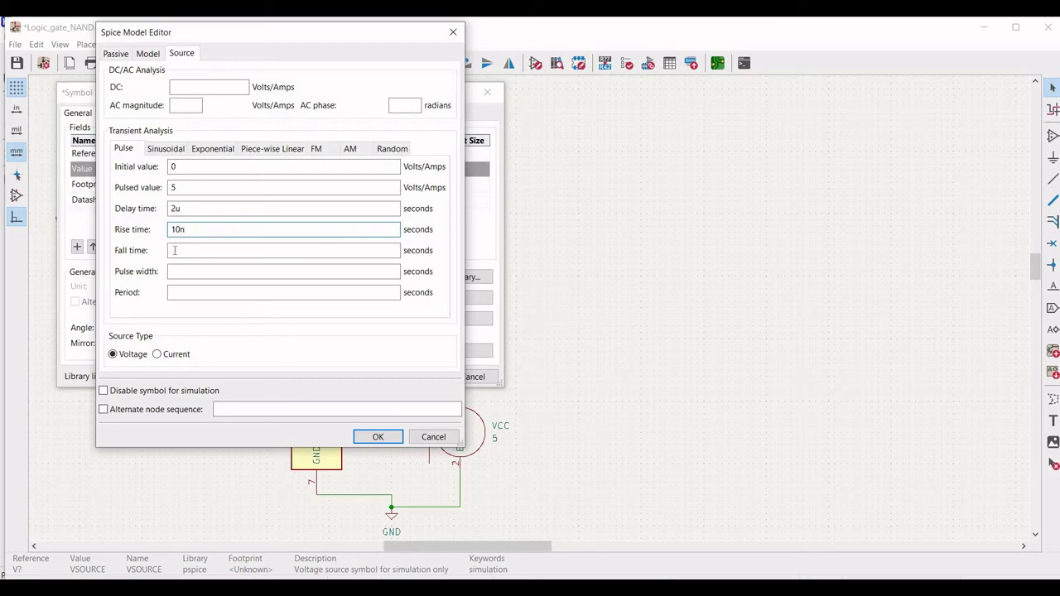
{"action": "left_click", "coordinate": [175, 250]}
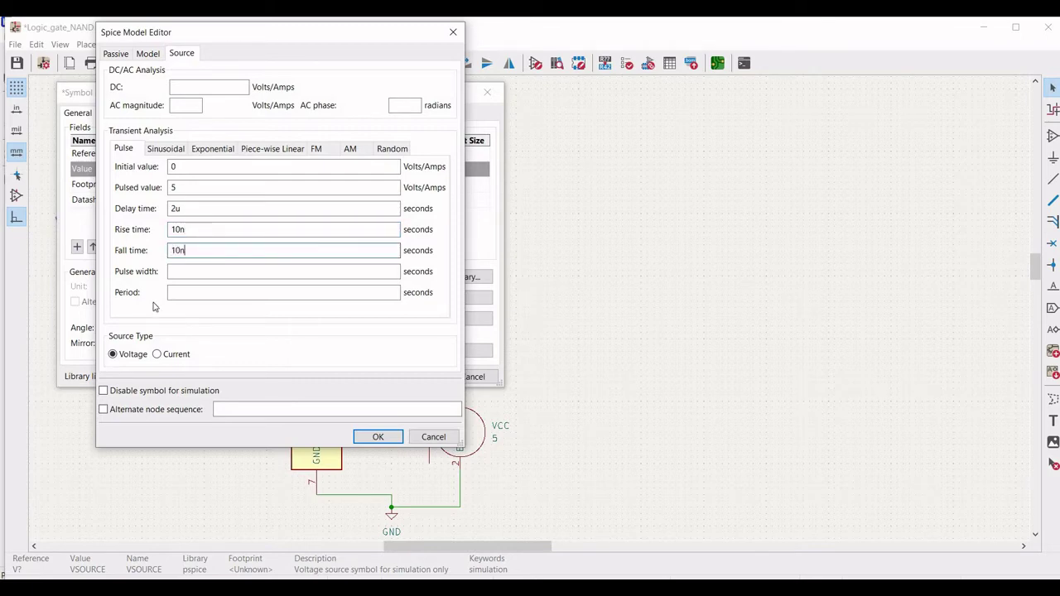
{"action": "left_click", "coordinate": [187, 273]}
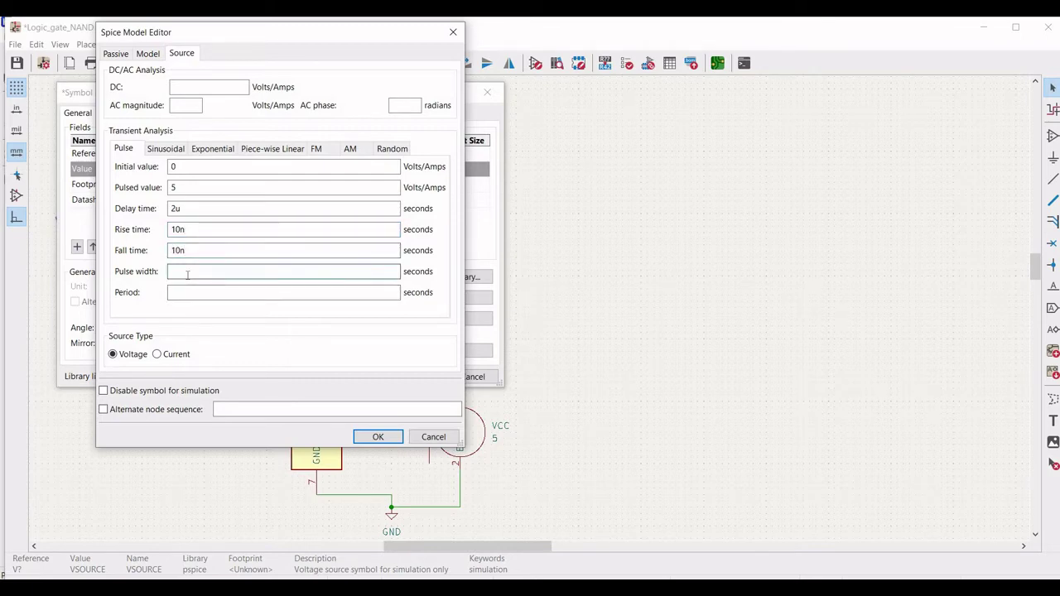
{"action": "type", "text": "2u"}
{"action": "left_click", "coordinate": [184, 293]}
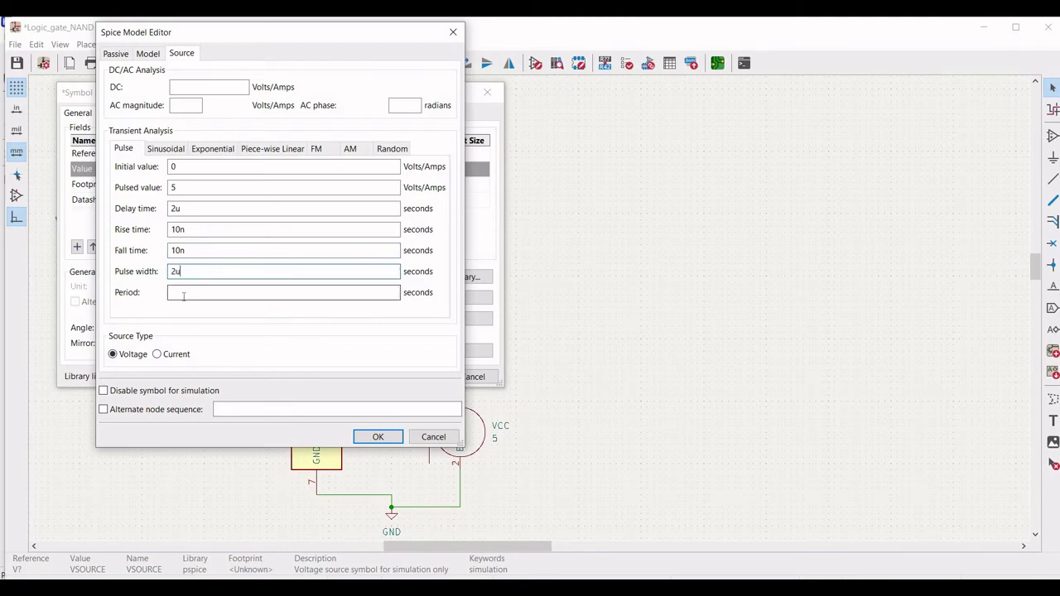
{"action": "type", "text": "4u"}
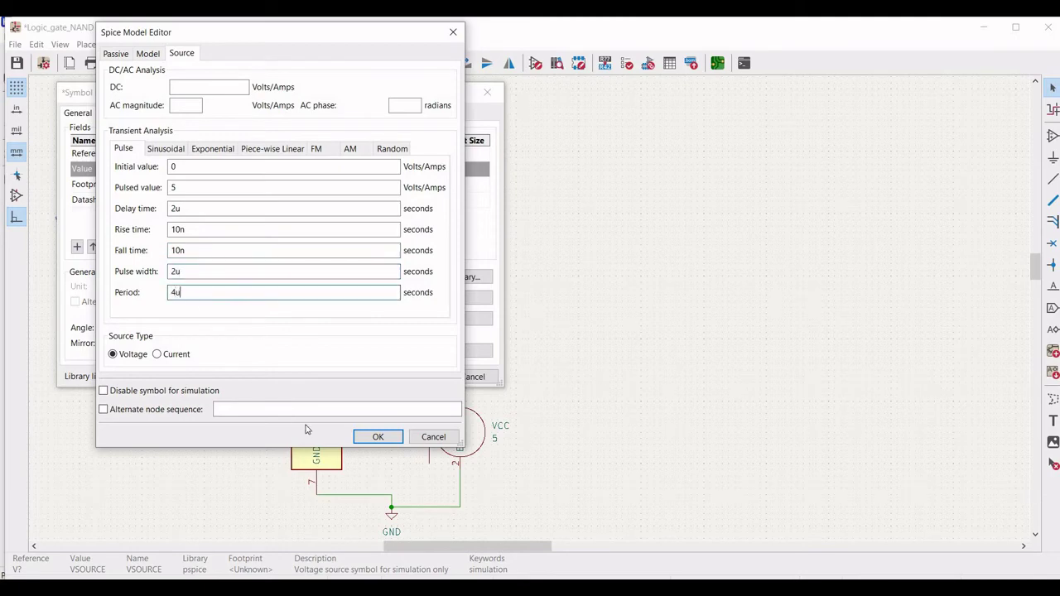
{"action": "left_click", "coordinate": [369, 437]}
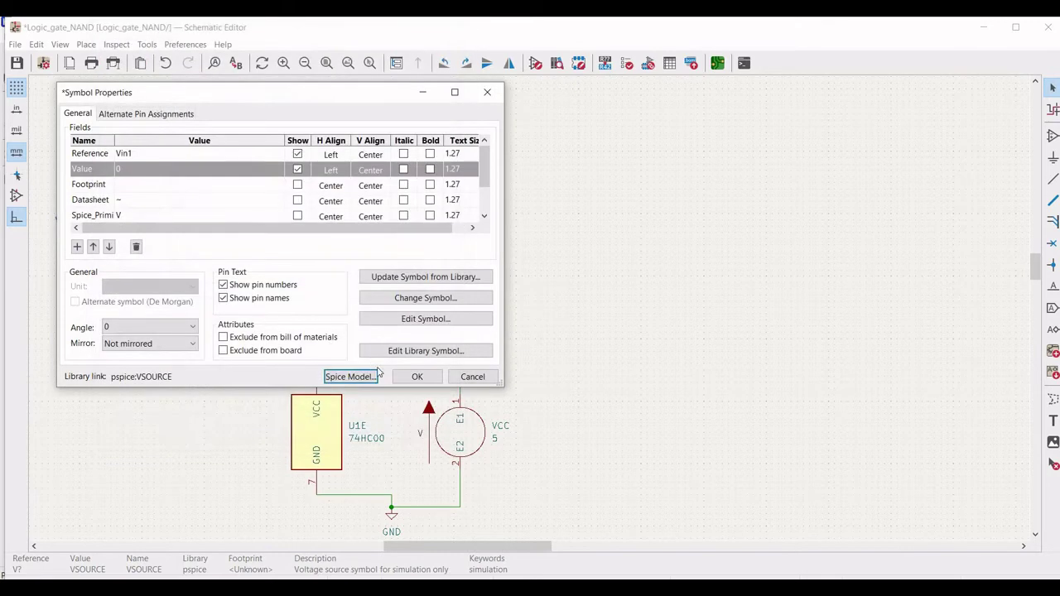
{"action": "left_click", "coordinate": [412, 377]}
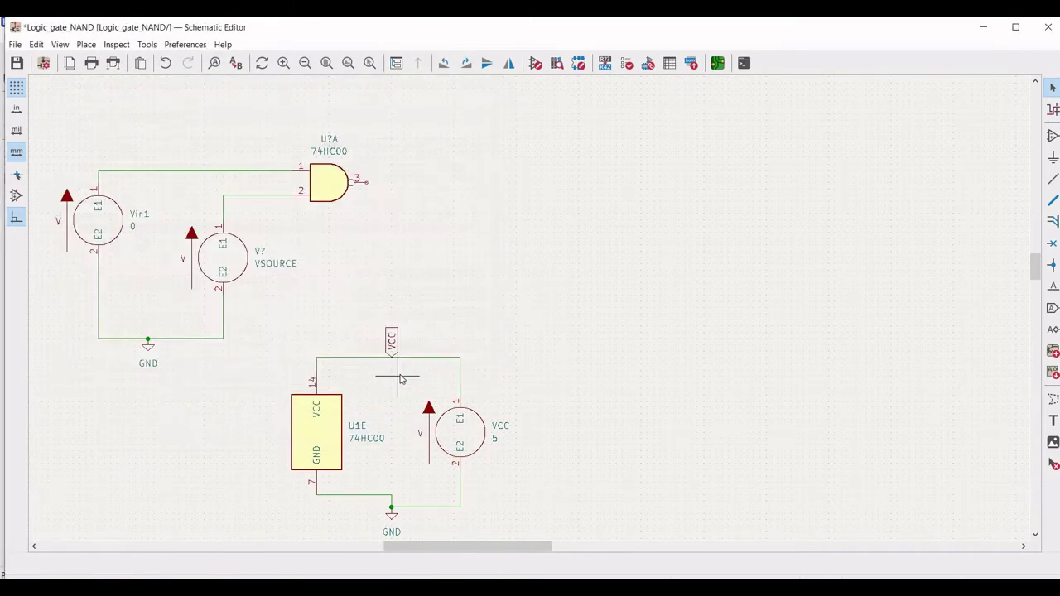
Step: Set the reference of the voltage source nearer the gate to Vin2 and its value to 0
{"action": "right_click", "coordinate": [237, 259]}
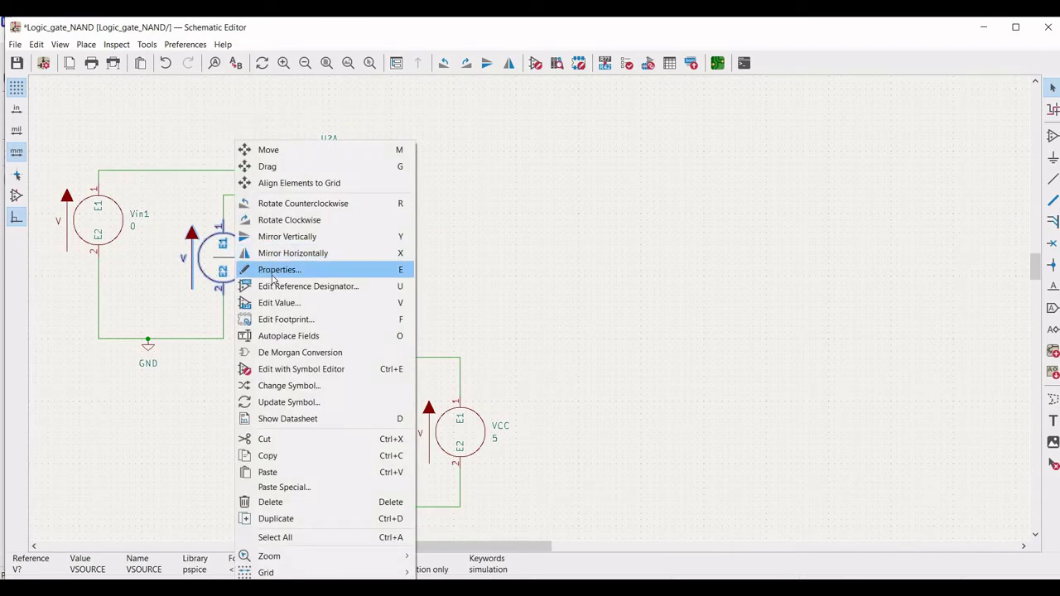
{"action": "left_click", "coordinate": [272, 271]}
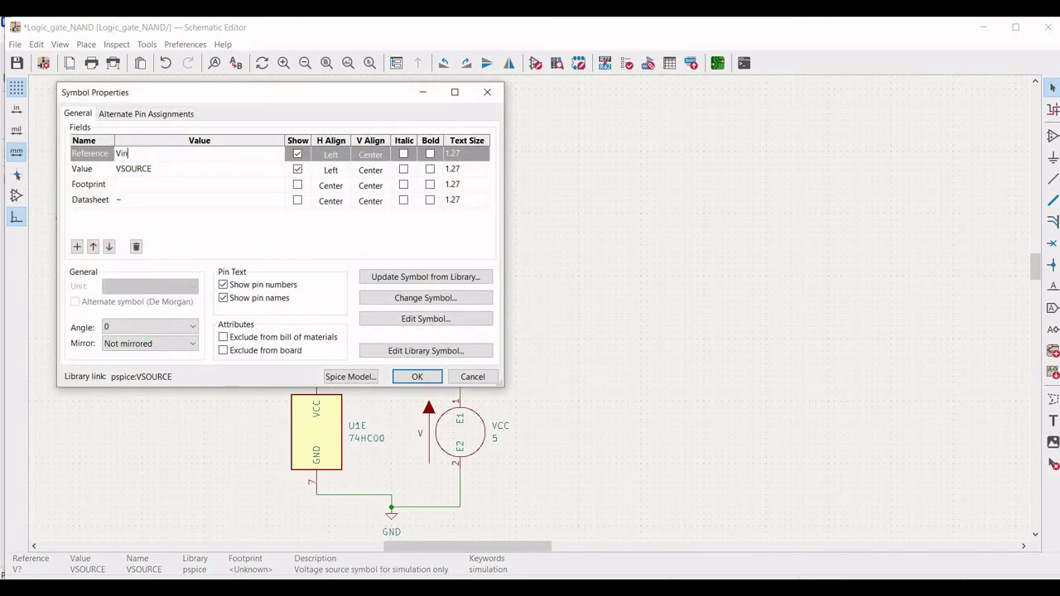
{"action": "left_click", "coordinate": [152, 169]}
{"action": "type", "text": "0"}
Step: Give Vin2 a Spice pulse source with initial value 0, pulsed value 5 and delay time 2u
{"action": "left_click", "coordinate": [348, 377]}
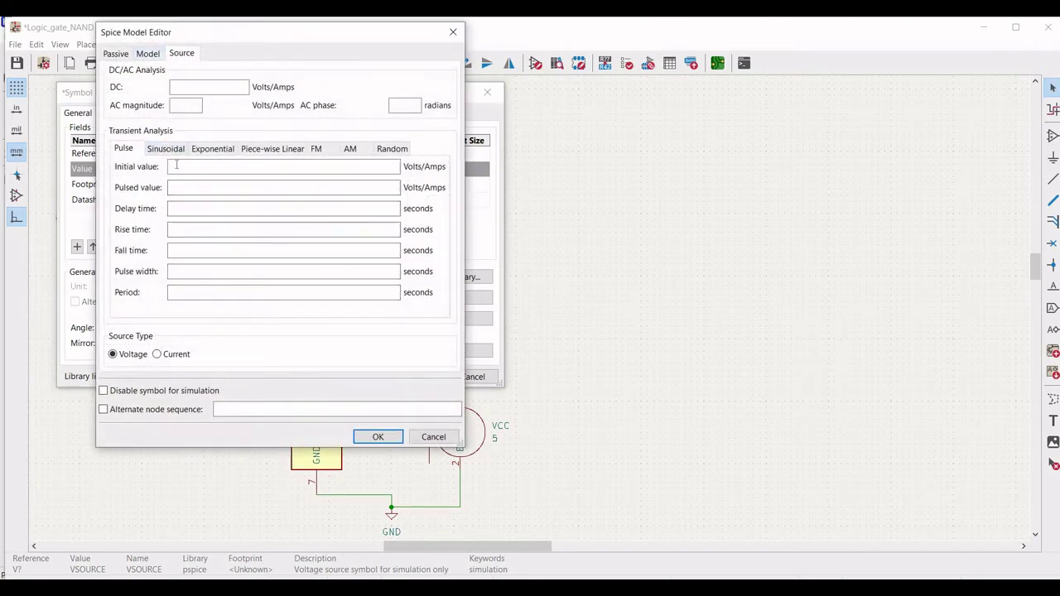
{"action": "left_click", "coordinate": [176, 169]}
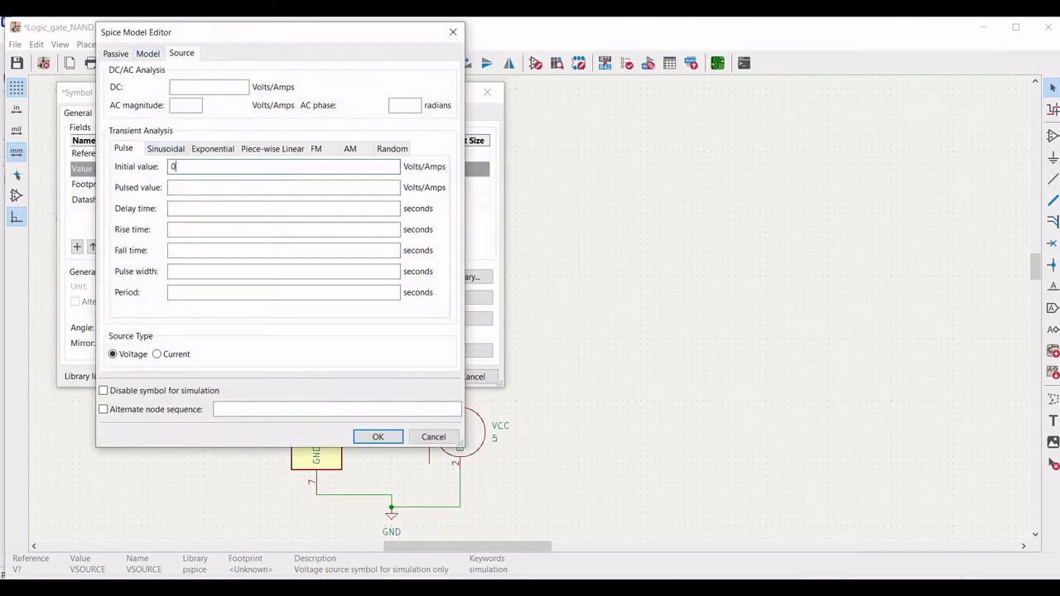
{"action": "left_click", "coordinate": [174, 187]}
{"action": "left_click", "coordinate": [172, 209]}
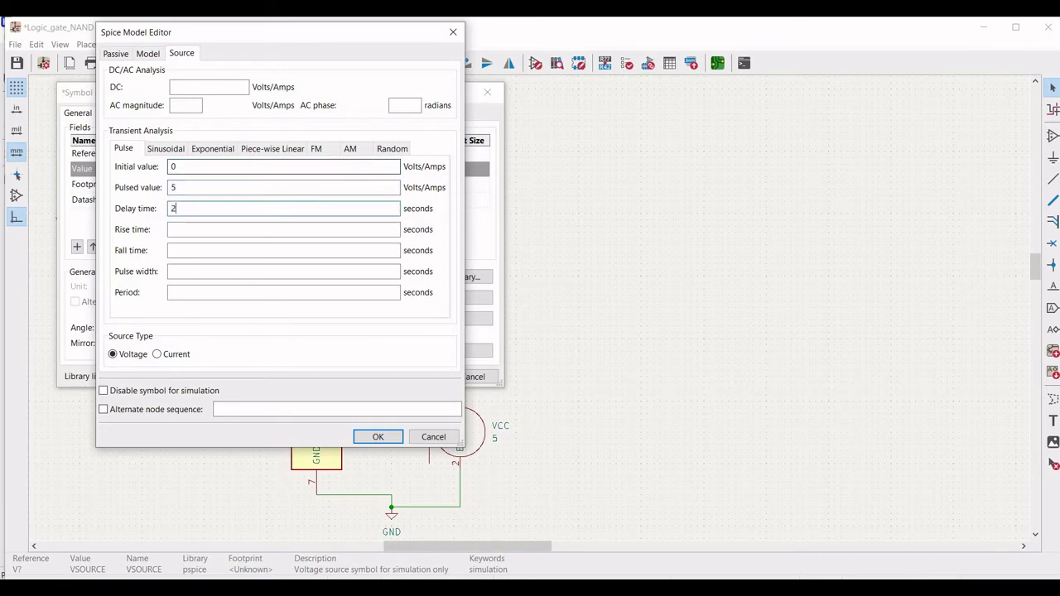
Step: Complete Vin2's pulse with rise and fall times of 10n, pulse width 2u and period 4u, and apply its properties
{"action": "left_click", "coordinate": [171, 230]}
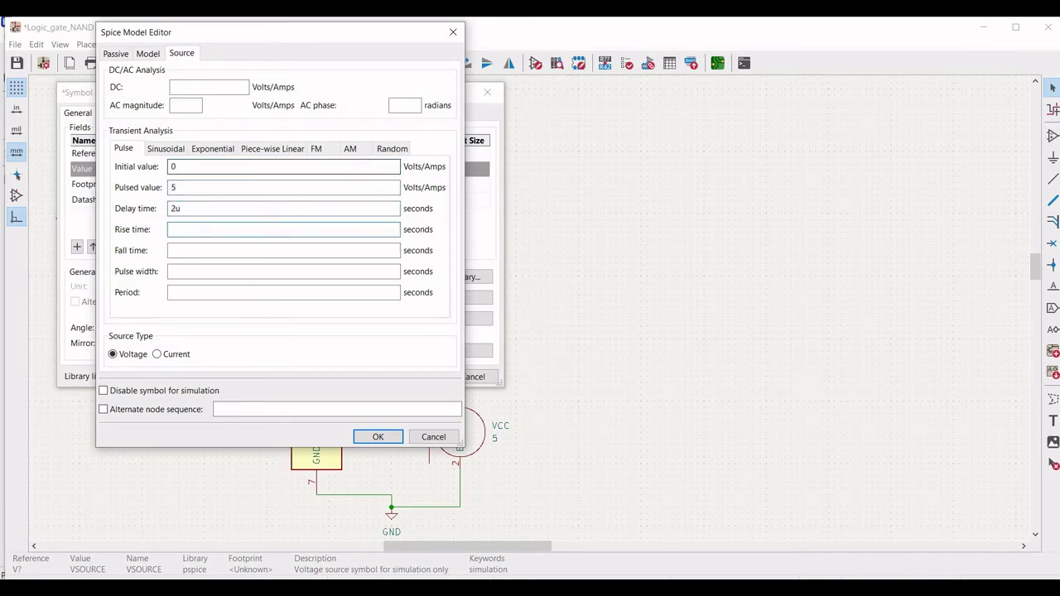
{"action": "type", "text": "1010"}
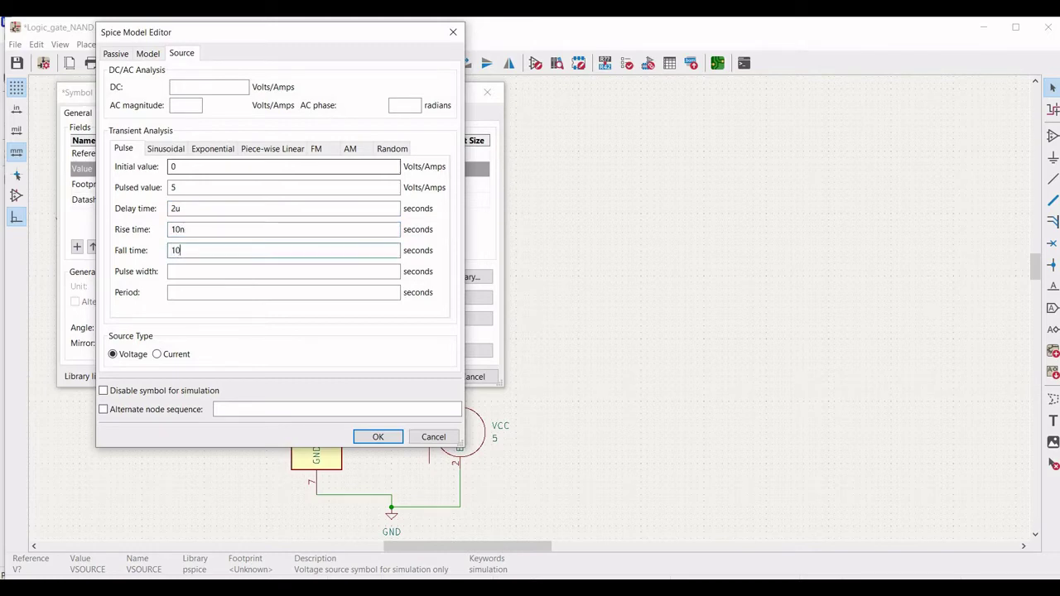
{"action": "left_click", "coordinate": [171, 271]}
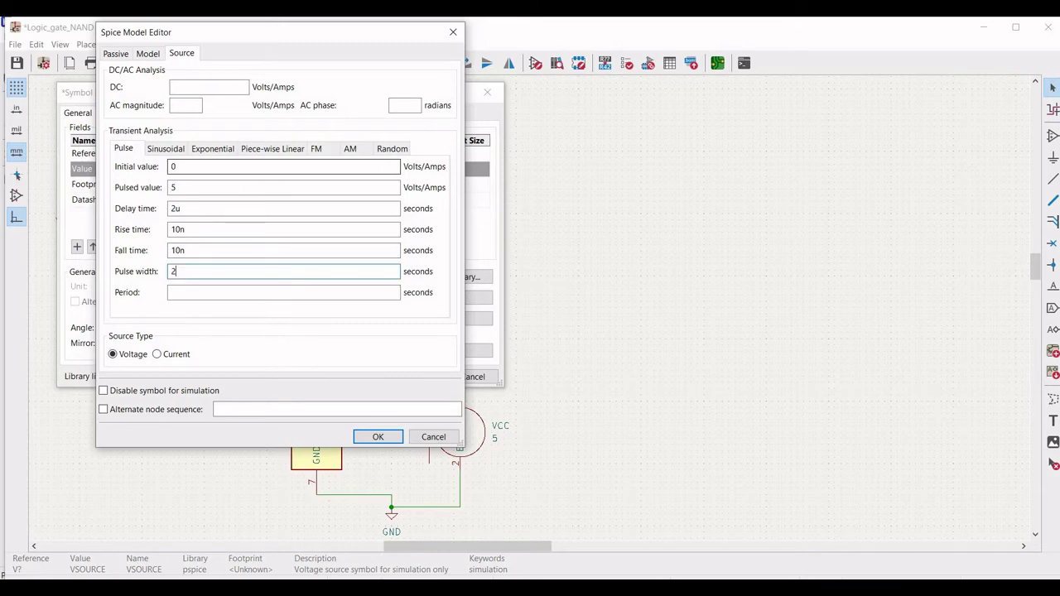
{"action": "type", "text": "2u"}
{"action": "left_click", "coordinate": [171, 292]}
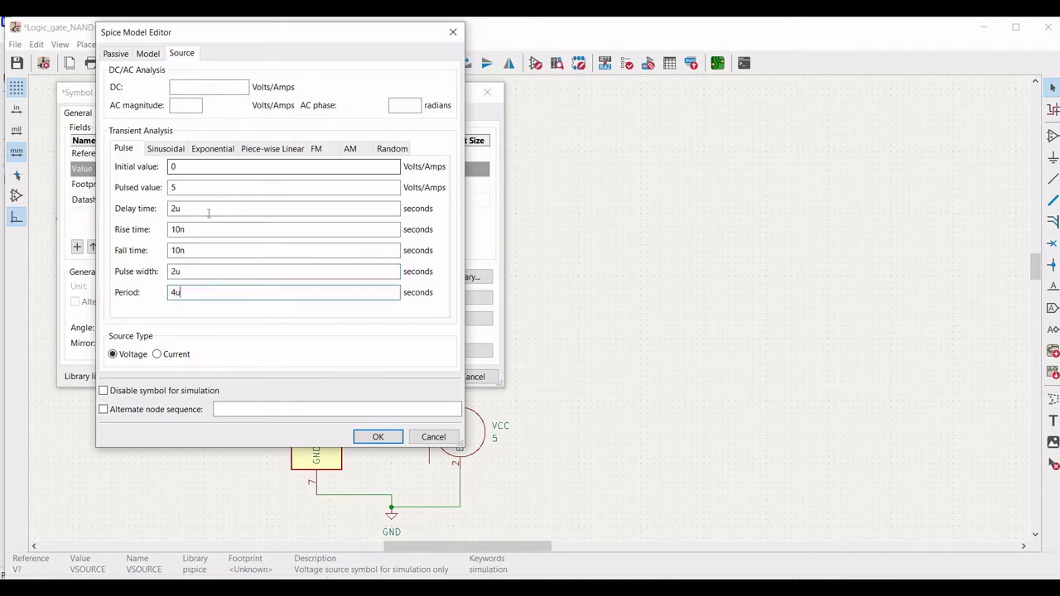
{"action": "left_click", "coordinate": [378, 437]}
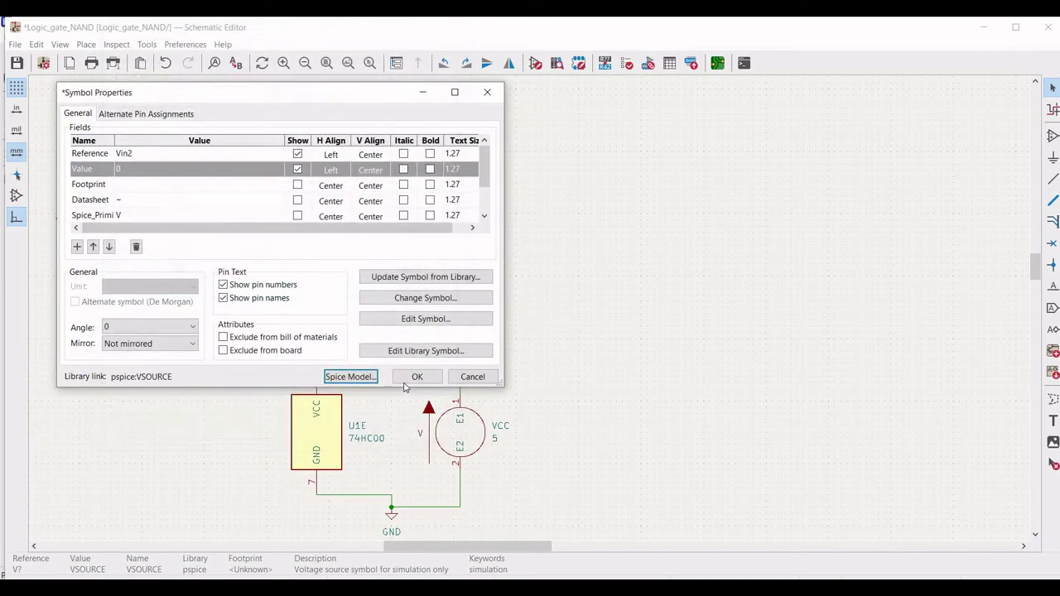
{"action": "left_click", "coordinate": [412, 379]}
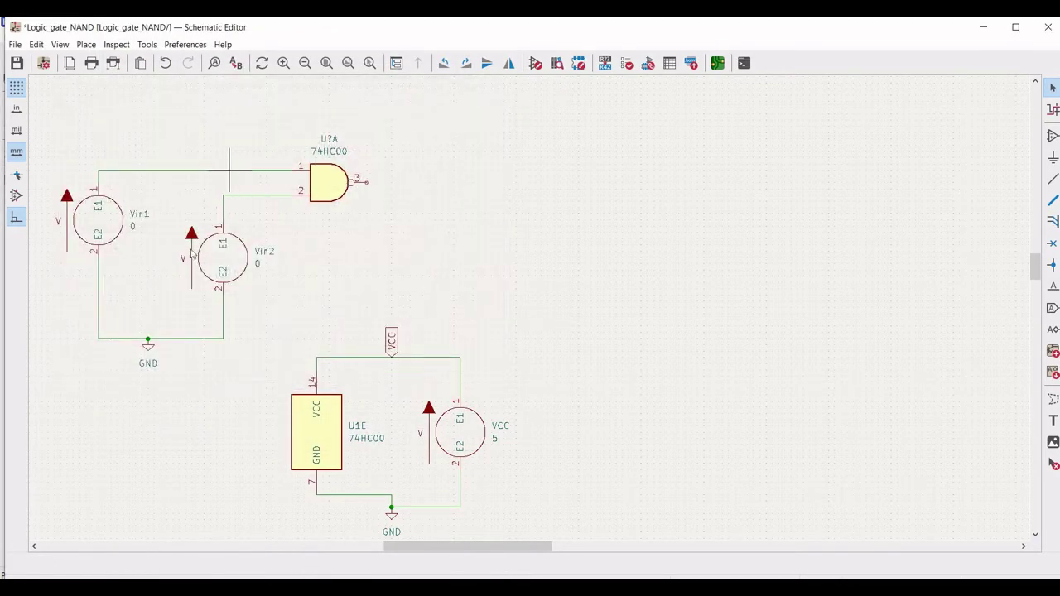
Step: Set the NAND gate symbol's reference to U1
{"action": "right_click", "coordinate": [323, 187]}
{"action": "left_click", "coordinate": [364, 270]}
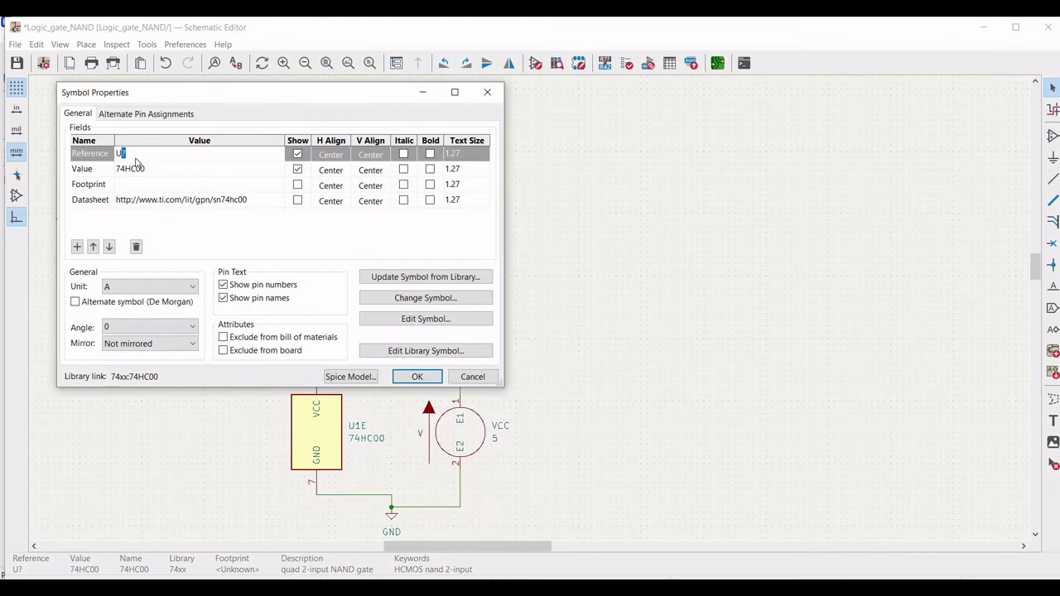
{"action": "type", "text": "1"}
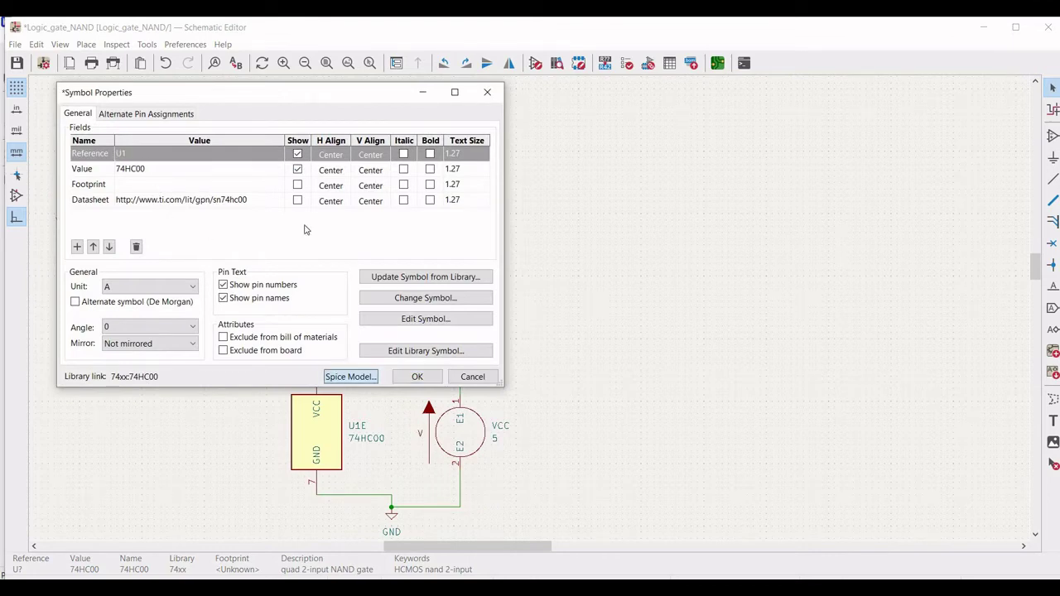
Step: Load the 74HCng library file from the KICAD_tutorials Models folder as the NAND gate's Spice model library
{"action": "left_click", "coordinate": [350, 377]}
{"action": "left_click", "coordinate": [148, 53]}
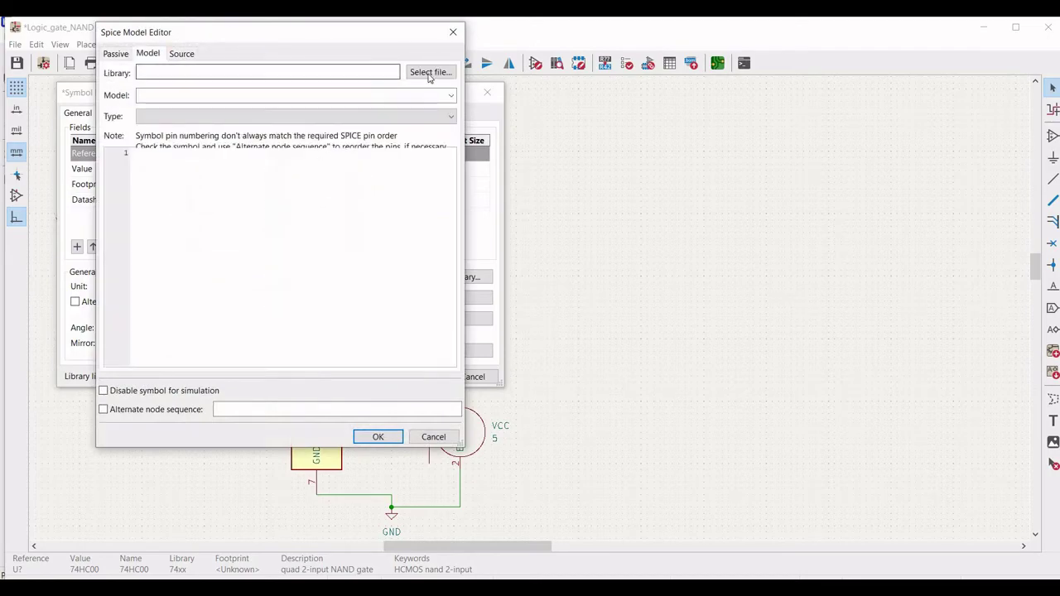
{"action": "left_click", "coordinate": [421, 75]}
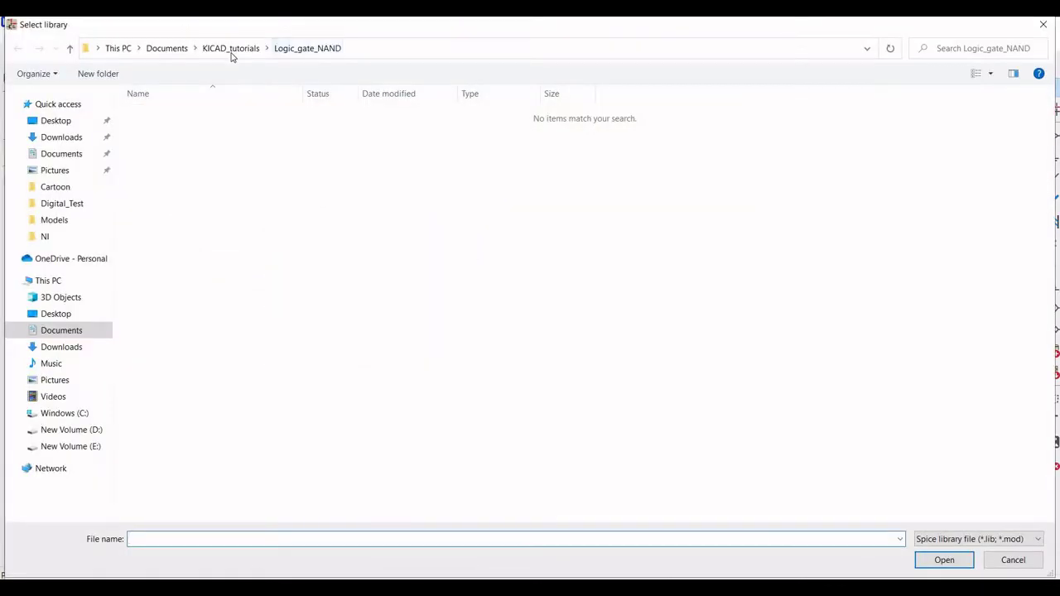
{"action": "left_click", "coordinate": [230, 49]}
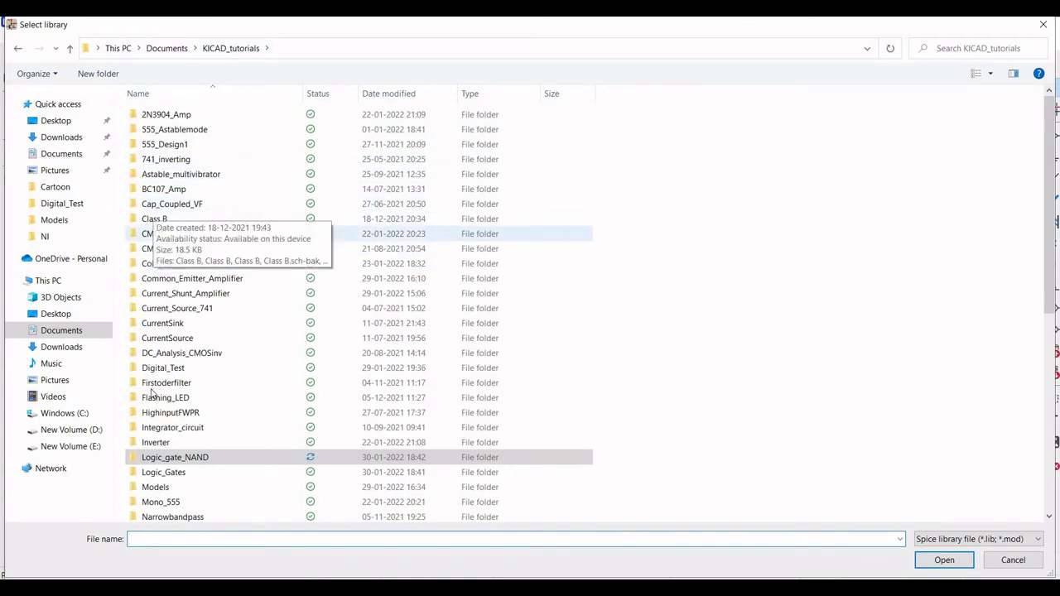
{"action": "double_click", "coordinate": [154, 488]}
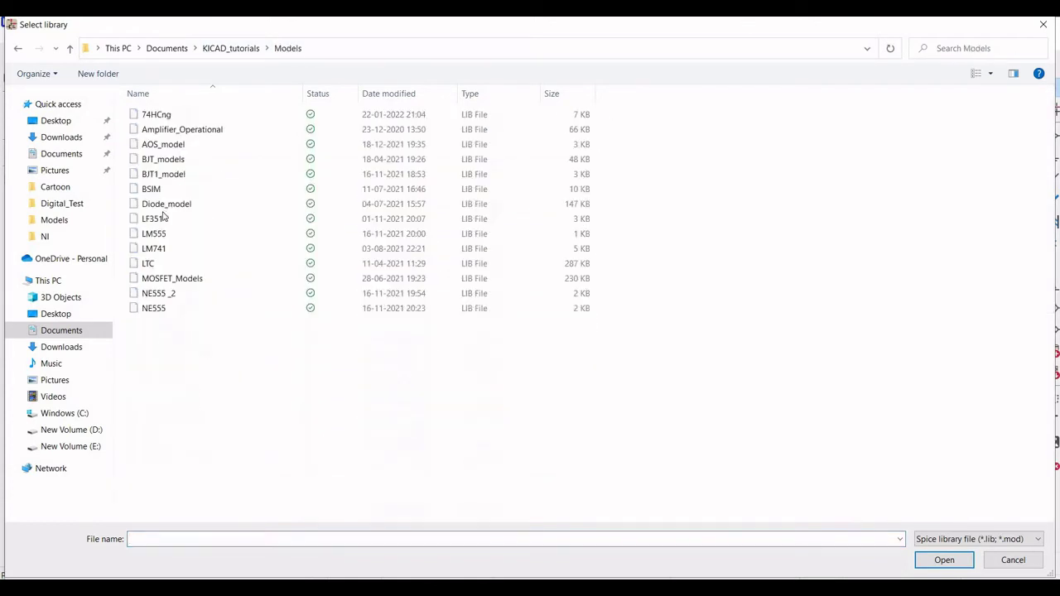
{"action": "left_click", "coordinate": [156, 114]}
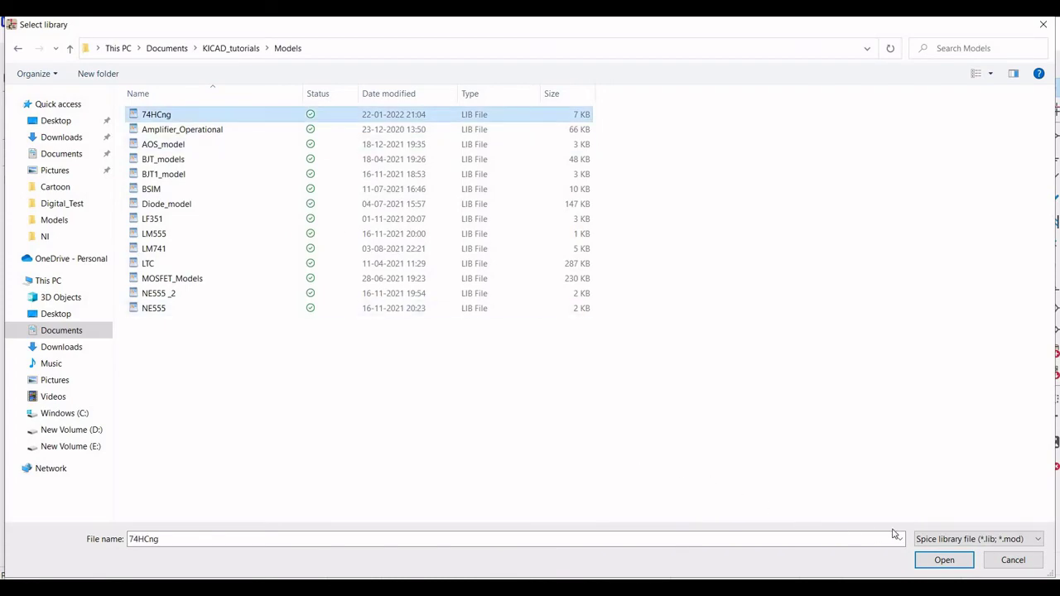
{"action": "left_click", "coordinate": [944, 560]}
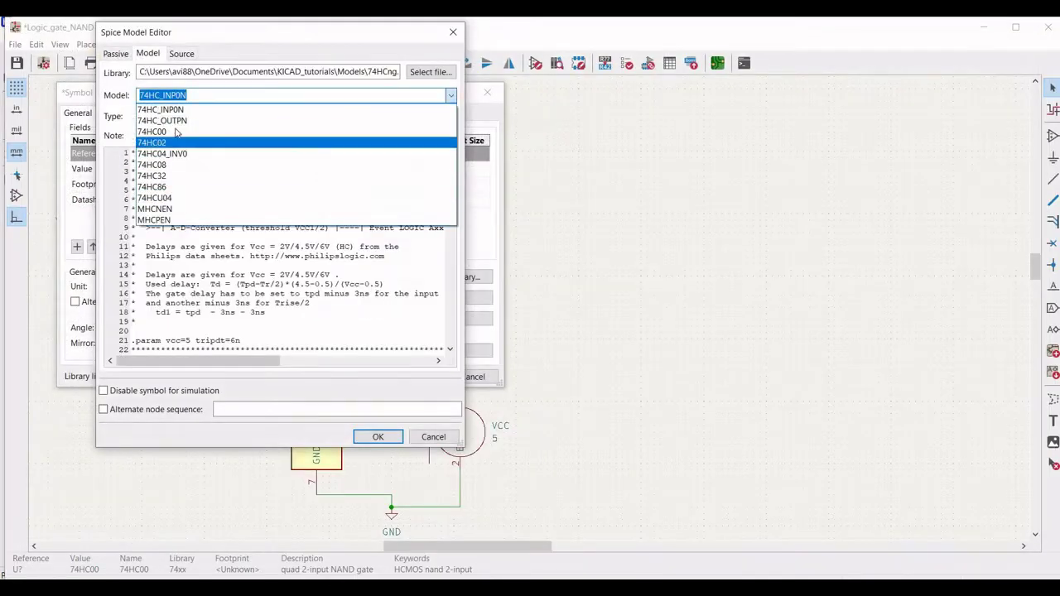
Step: Choose the 74HC00 model and enable an alternate node sequence beginning 1 2 3 and ending with 7, following the subcircuit's pin order
{"action": "left_click", "coordinate": [165, 134]}
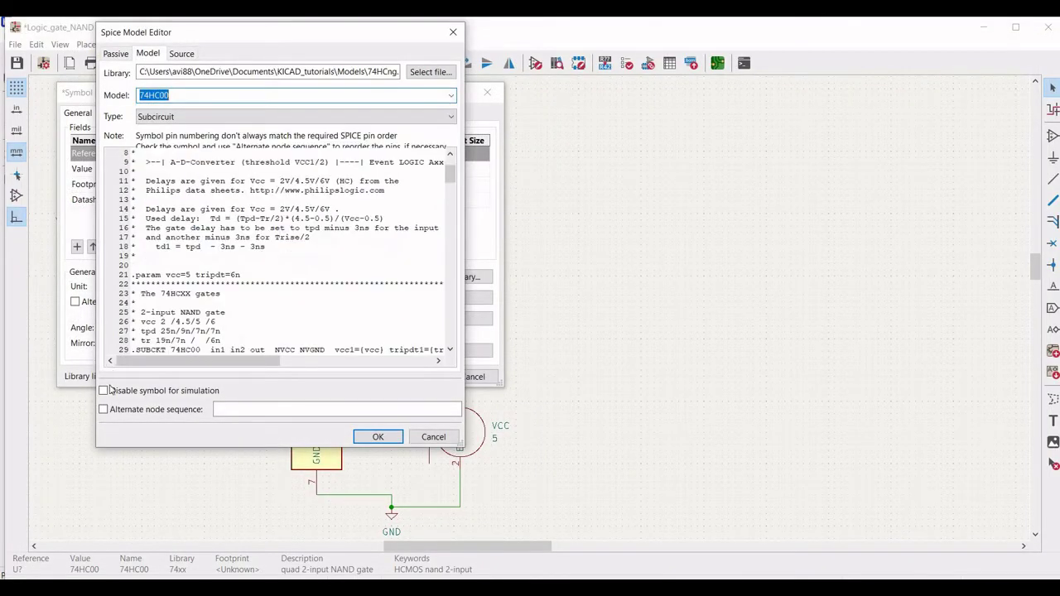
{"action": "left_click", "coordinate": [104, 410]}
{"action": "left_click", "coordinate": [223, 410]}
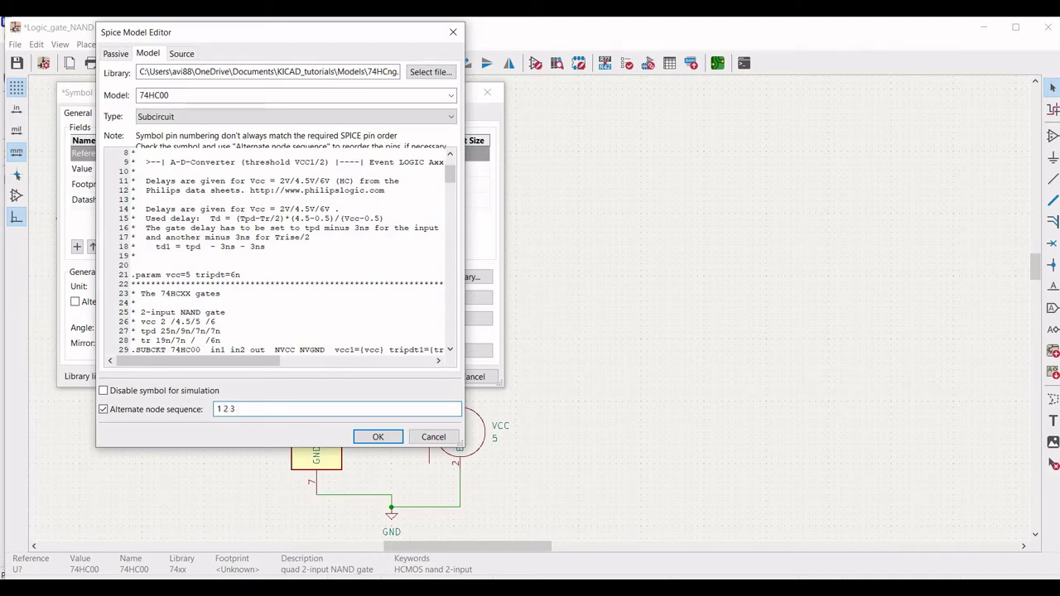
{"action": "type", "text": "7"}
{"action": "left_click", "coordinate": [378, 438]}
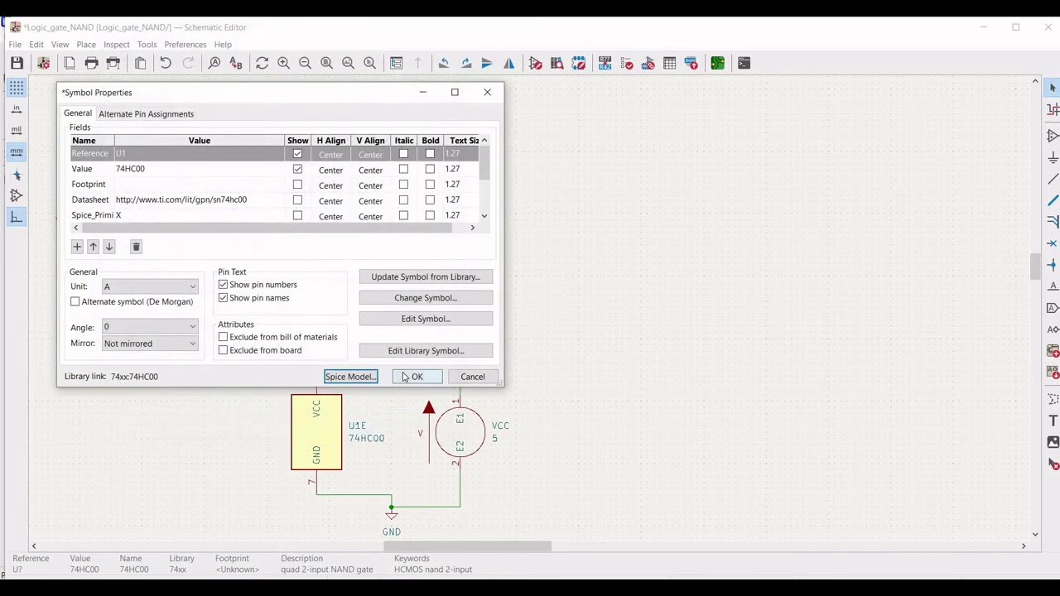
Step: Apply the NAND gate's symbol properties and label the input sources' ground wire 0 on both sides of its GND symbol
{"action": "left_click", "coordinate": [414, 377]}
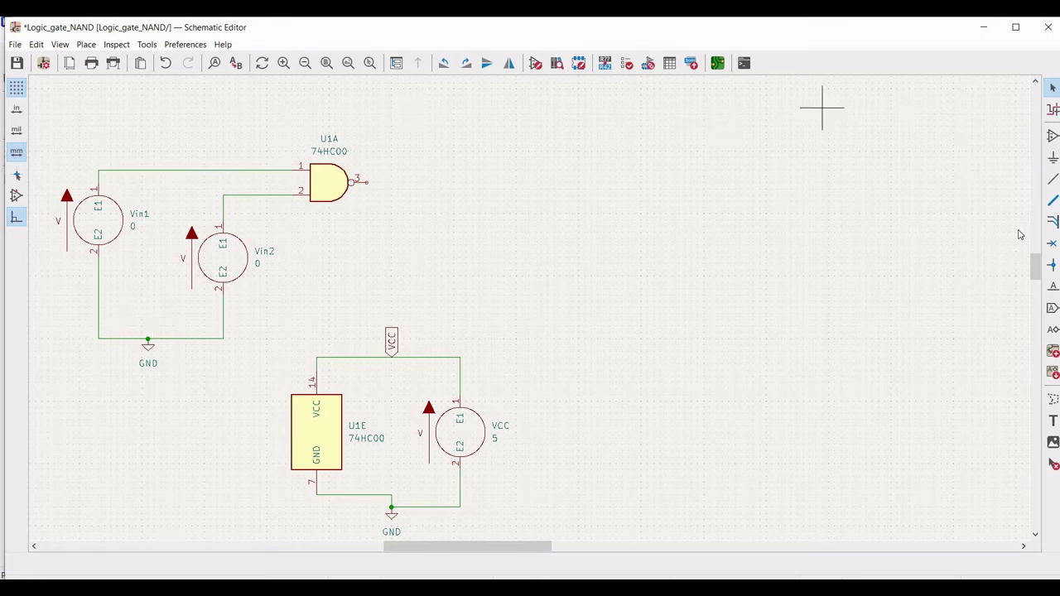
{"action": "left_click", "coordinate": [1053, 287]}
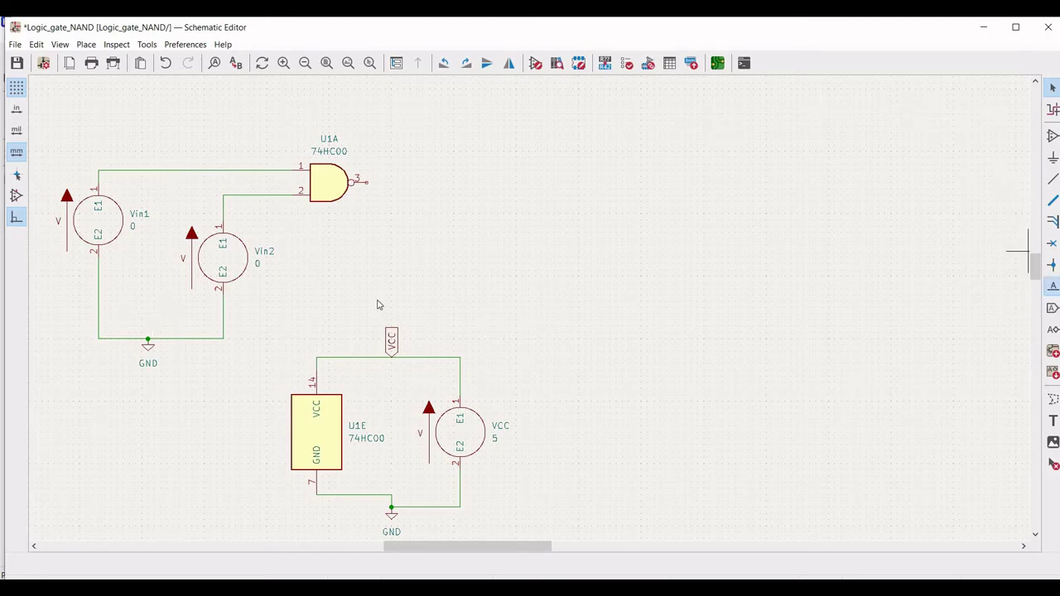
{"action": "left_click", "coordinate": [450, 289]}
{"action": "type", "text": "0"}
{"action": "key", "text": "Return"}
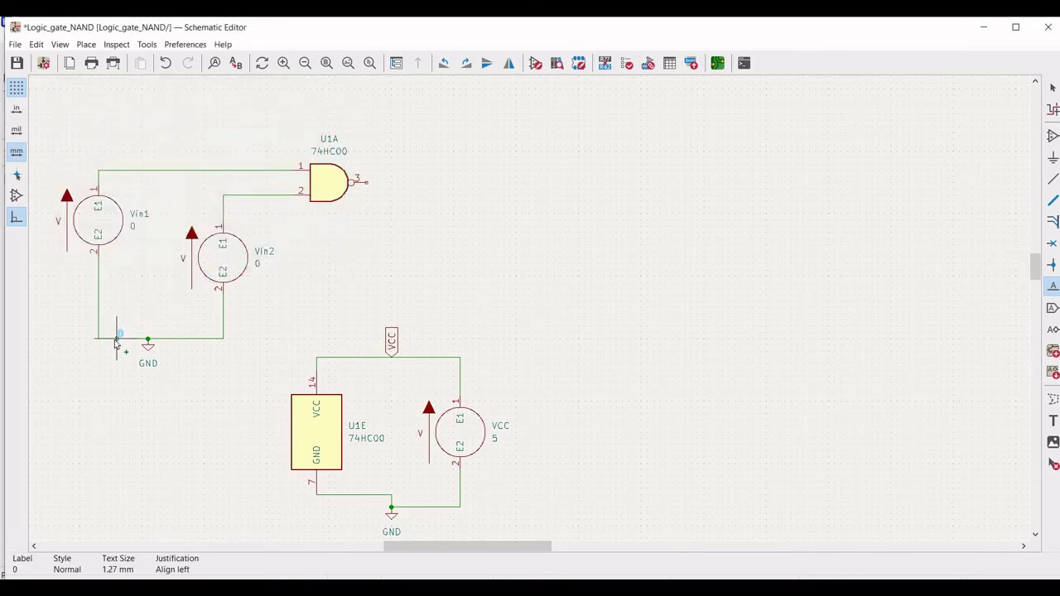
{"action": "left_click", "coordinate": [116, 339]}
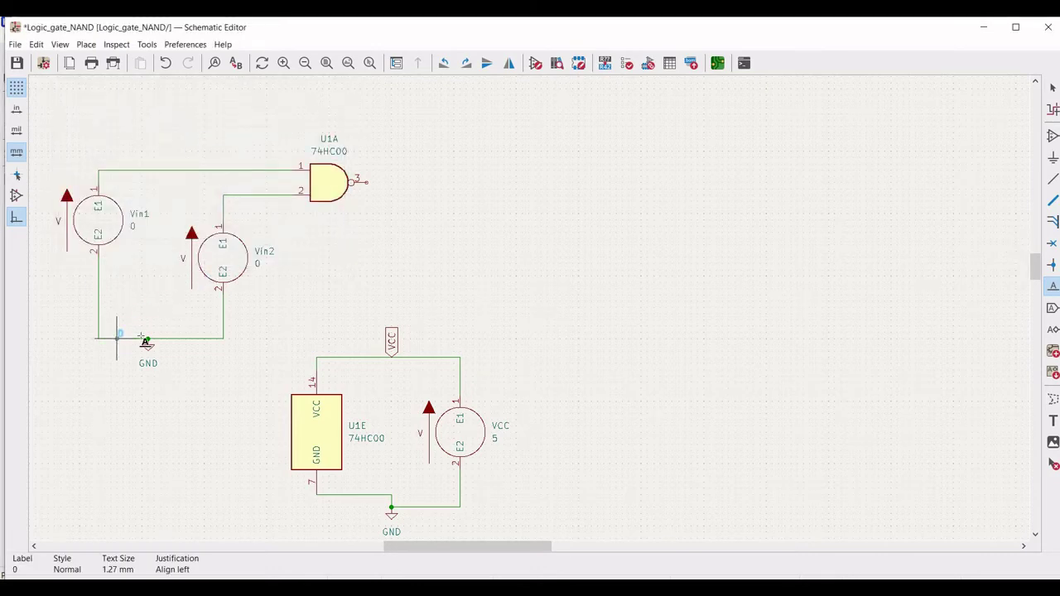
{"action": "left_click", "coordinate": [196, 344]}
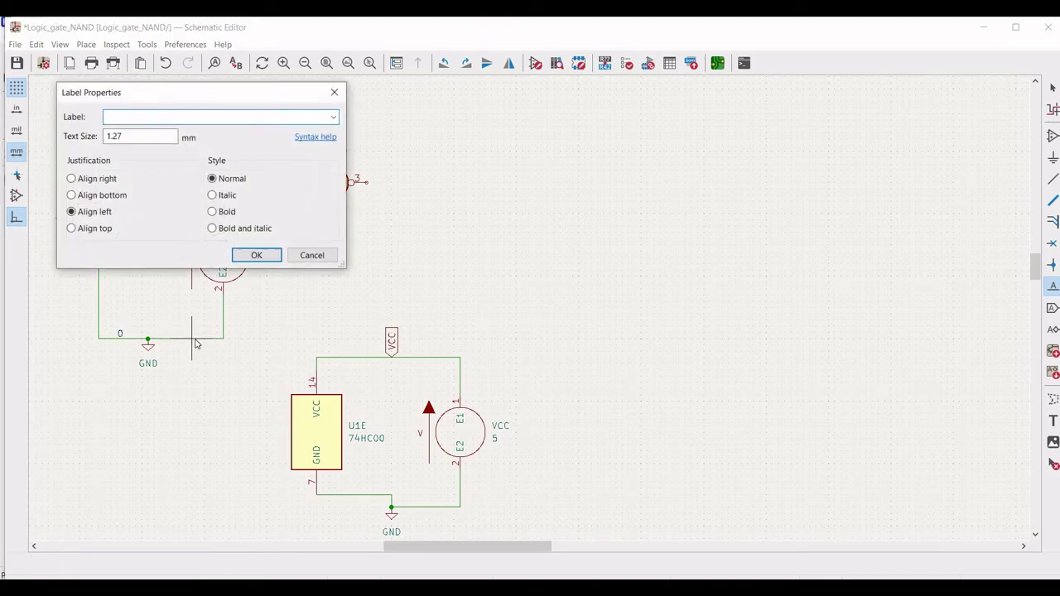
{"action": "type", "text": "0"}
{"action": "left_click", "coordinate": [256, 255]}
{"action": "left_click", "coordinate": [197, 340]}
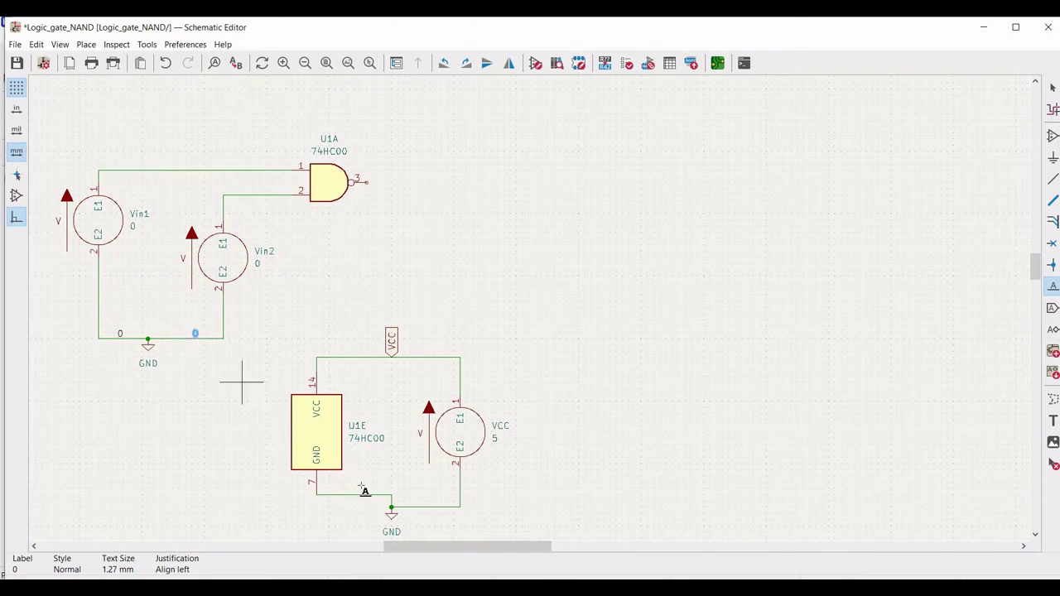
Step: Add net labels 0 to the supply circuit's ground wires, one on each side of its GND symbol
{"action": "left_click", "coordinate": [323, 343]}
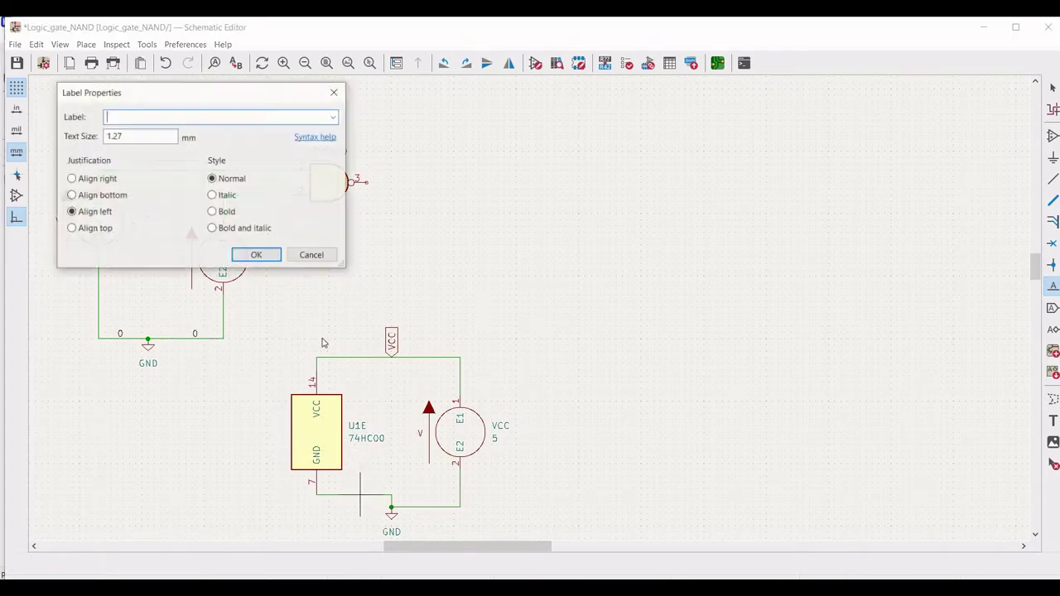
{"action": "type", "text": "0"}
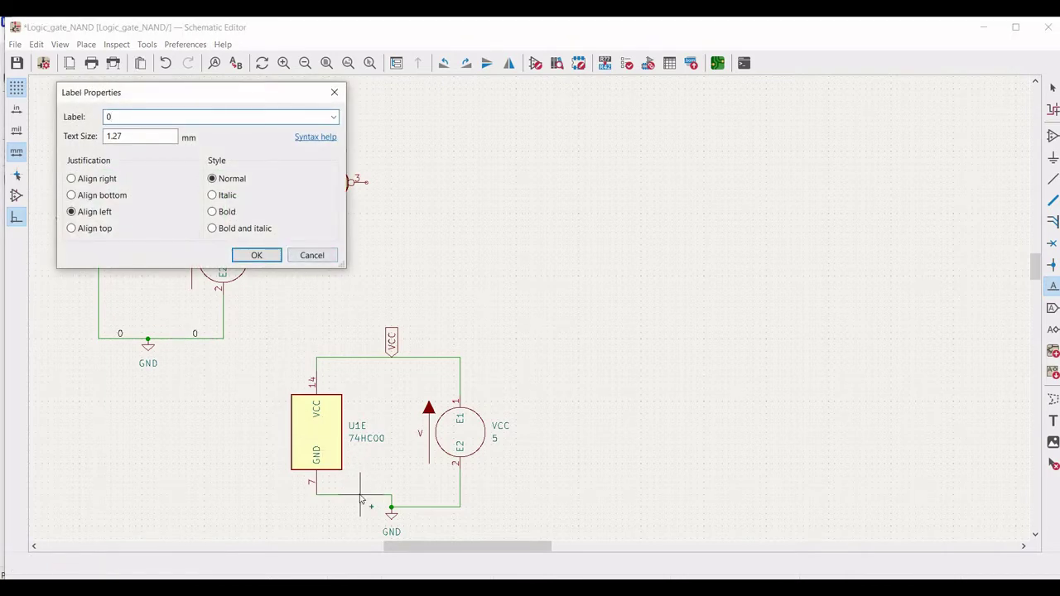
{"action": "left_click", "coordinate": [271, 258]}
{"action": "left_click", "coordinate": [362, 496]}
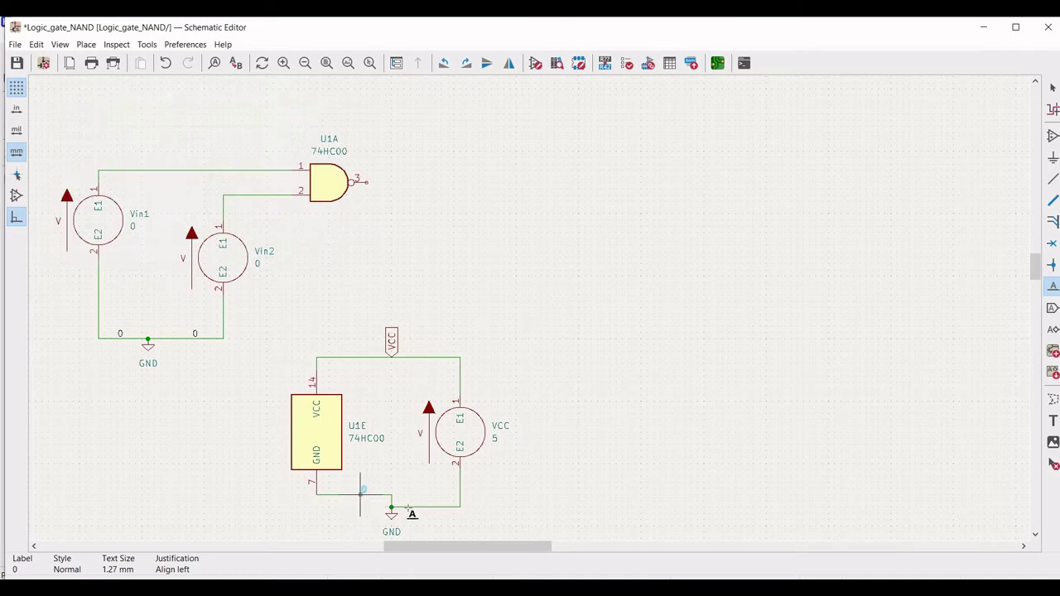
{"action": "left_click", "coordinate": [439, 514]}
{"action": "type", "text": "0"}
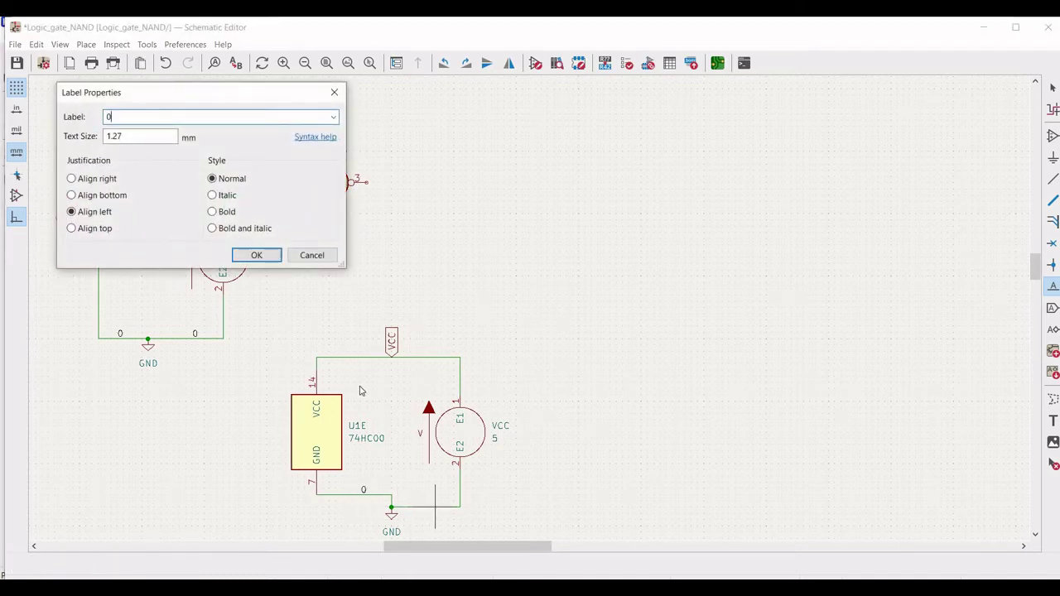
{"action": "left_click", "coordinate": [253, 258]}
{"action": "left_click", "coordinate": [435, 505]}
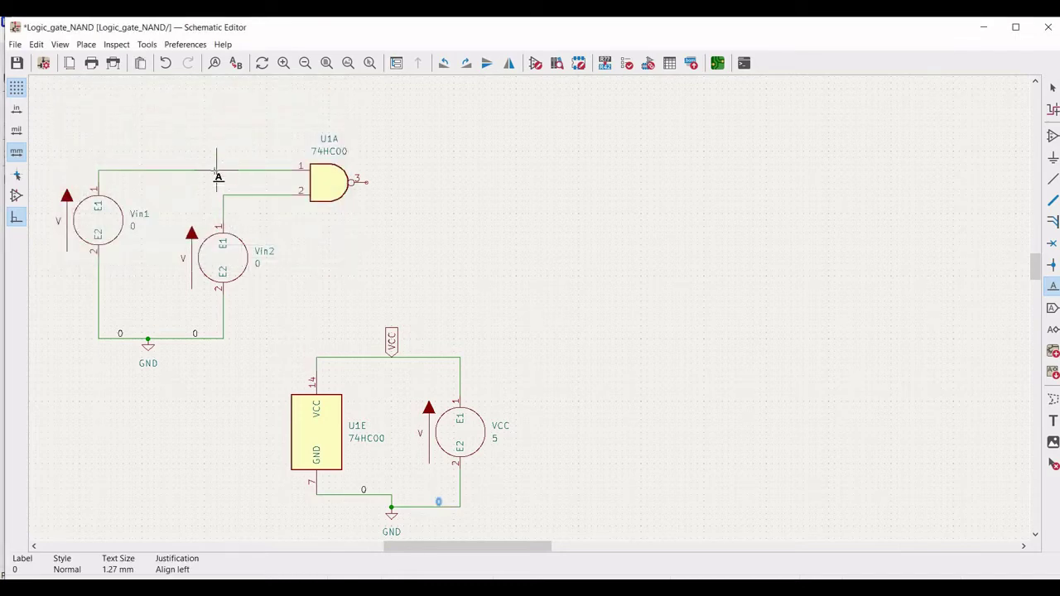
Step: Label the wire to NAND input pin 1 as in1 and the wire to input pin 2 as in2
{"action": "left_click", "coordinate": [216, 174]}
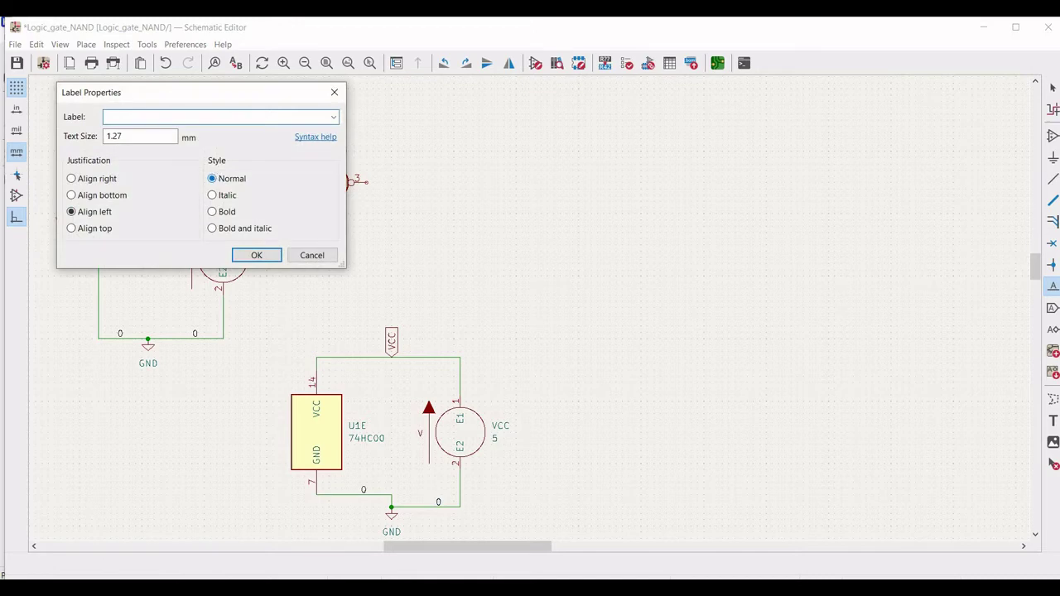
{"action": "type", "text": "in1"}
{"action": "left_click", "coordinate": [256, 255]}
{"action": "left_click", "coordinate": [217, 171]}
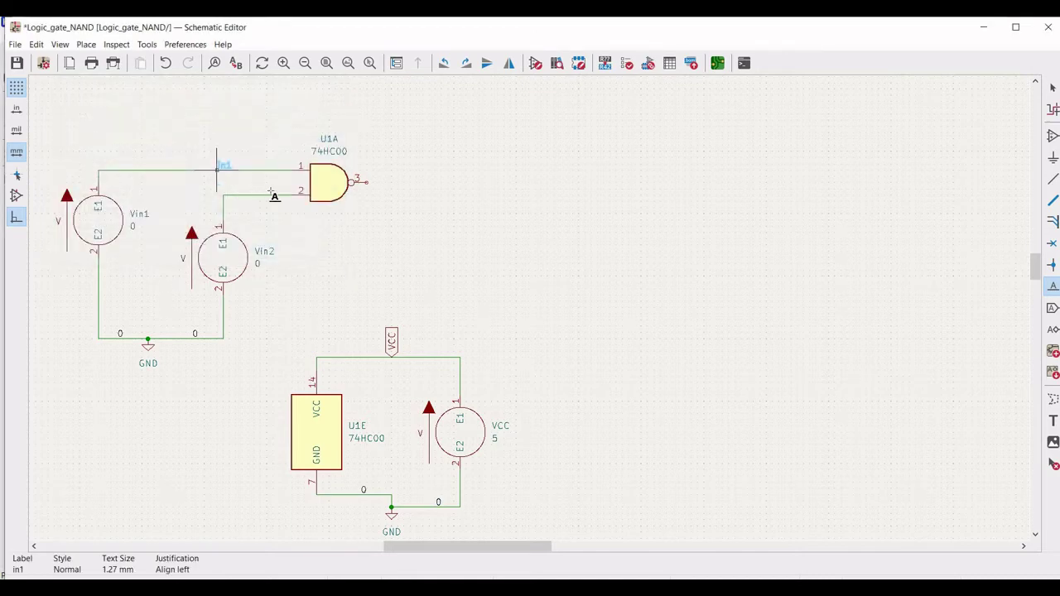
{"action": "left_click", "coordinate": [265, 201]}
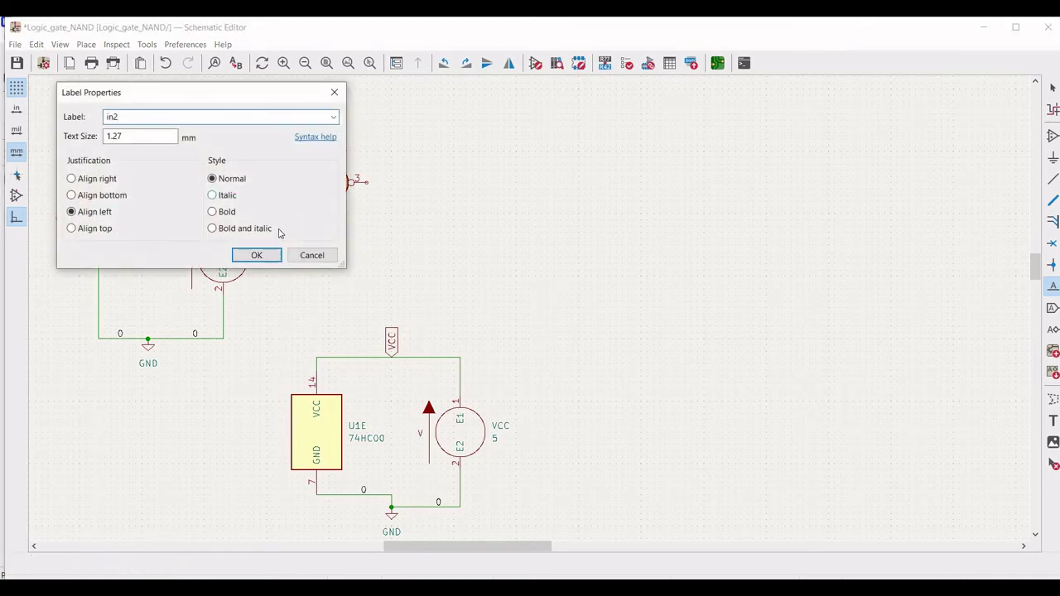
{"action": "left_click", "coordinate": [256, 255]}
{"action": "left_click", "coordinate": [267, 198]}
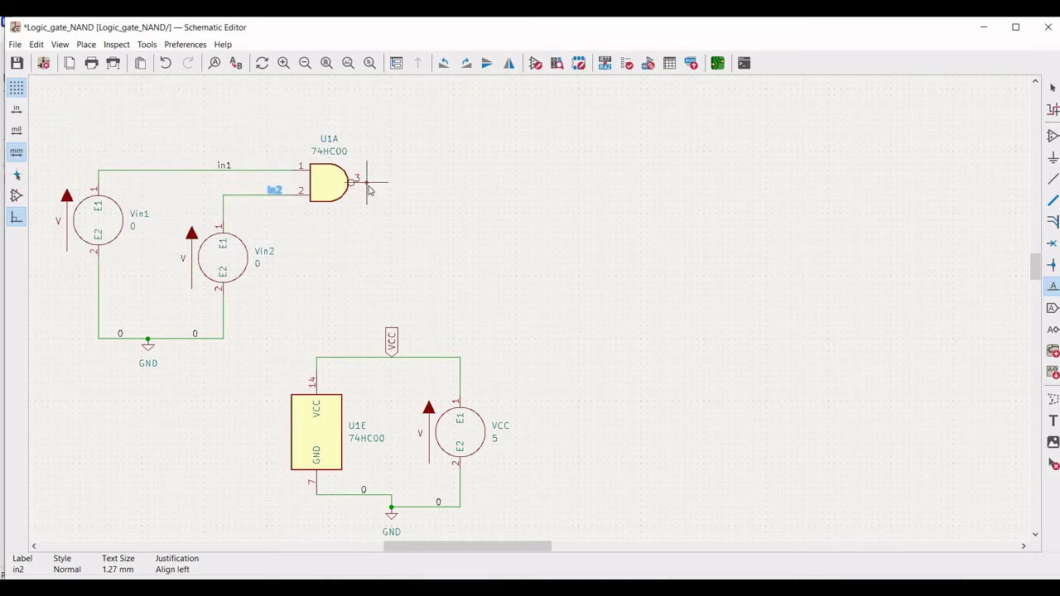
Step: Place a net label named out on the NAND gate's output pin 3
{"action": "left_click", "coordinate": [370, 190]}
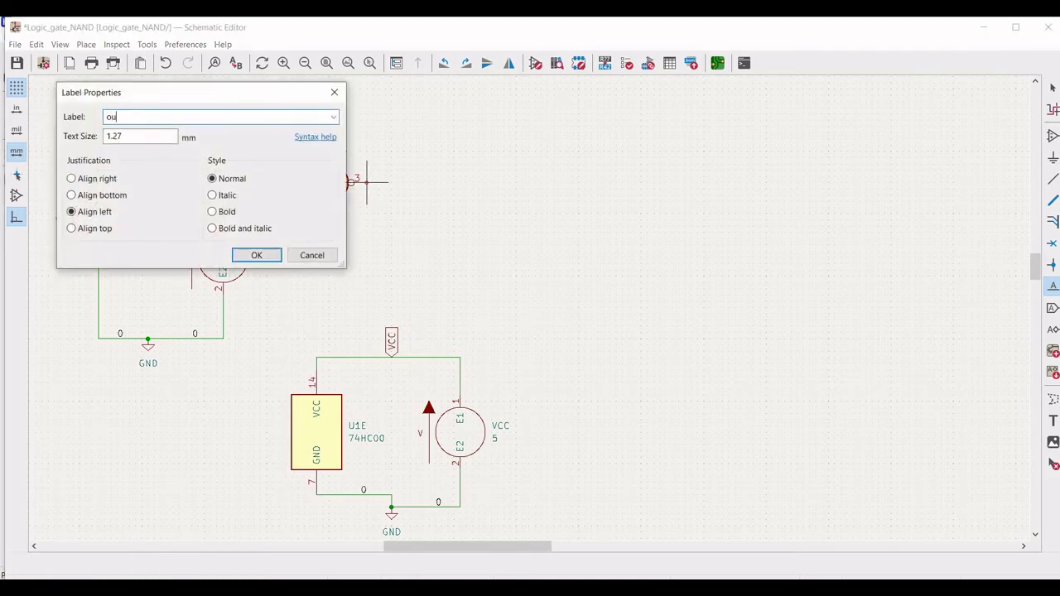
{"action": "left_click", "coordinate": [263, 256]}
{"action": "left_click", "coordinate": [368, 184]}
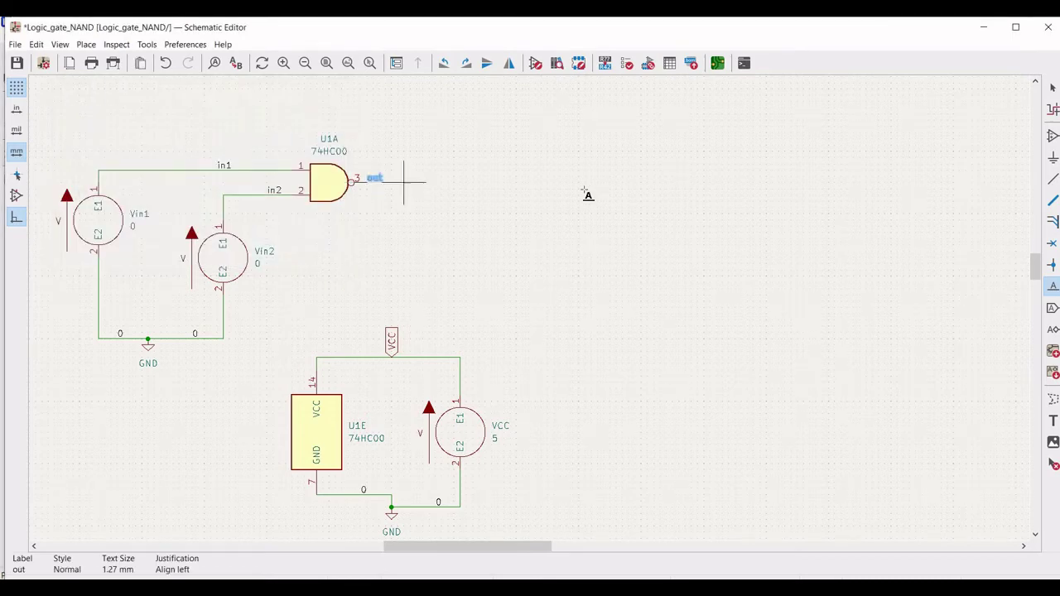
Step: Find the 74HC04 hex inverter among the 74HC symbols and place only its unit A to the right of the NAND gate
{"action": "scroll", "coordinate": [398, 287], "scroll_direction": "down", "scroll_amount": 1}
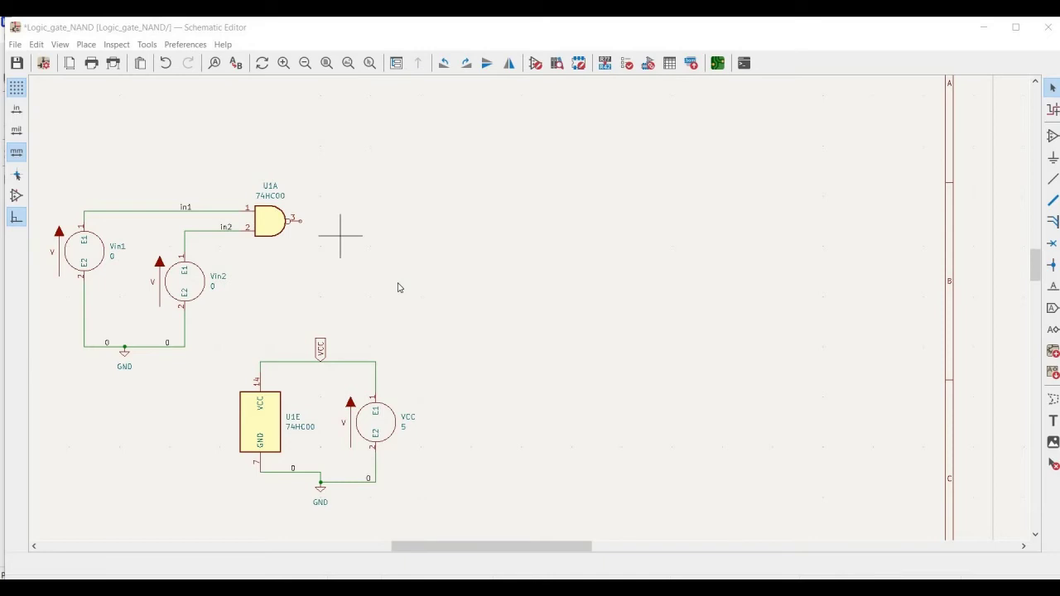
{"action": "key", "text": "a"}
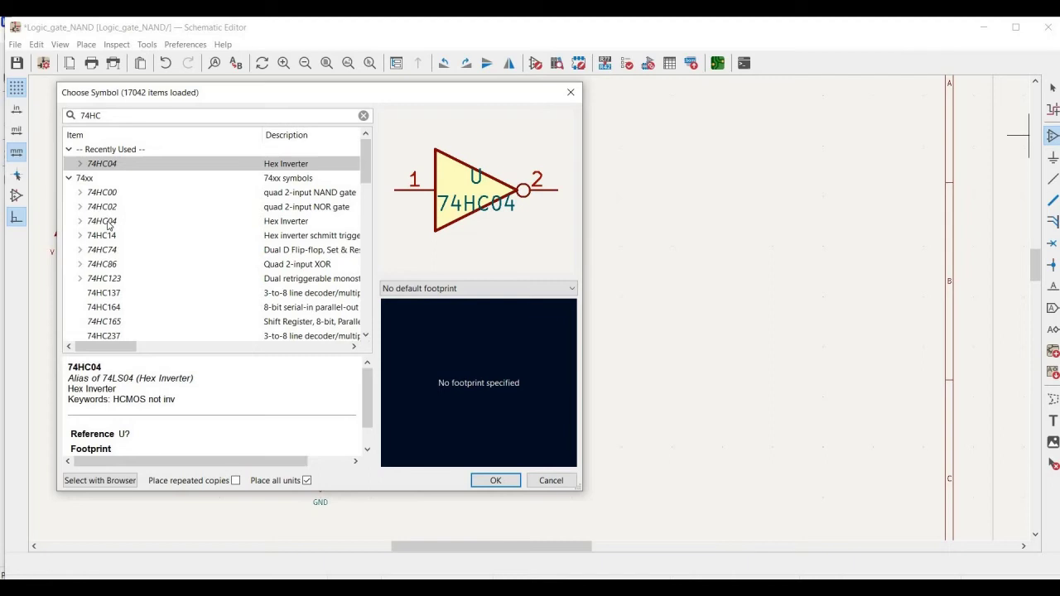
{"action": "key", "text": "Escape"}
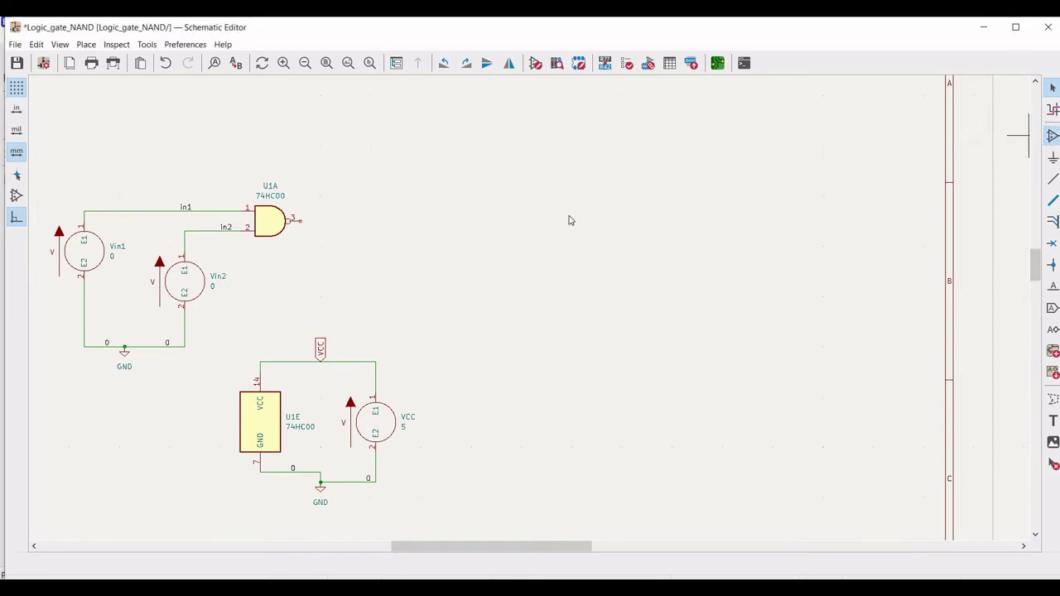
{"action": "left_click", "coordinate": [570, 221]}
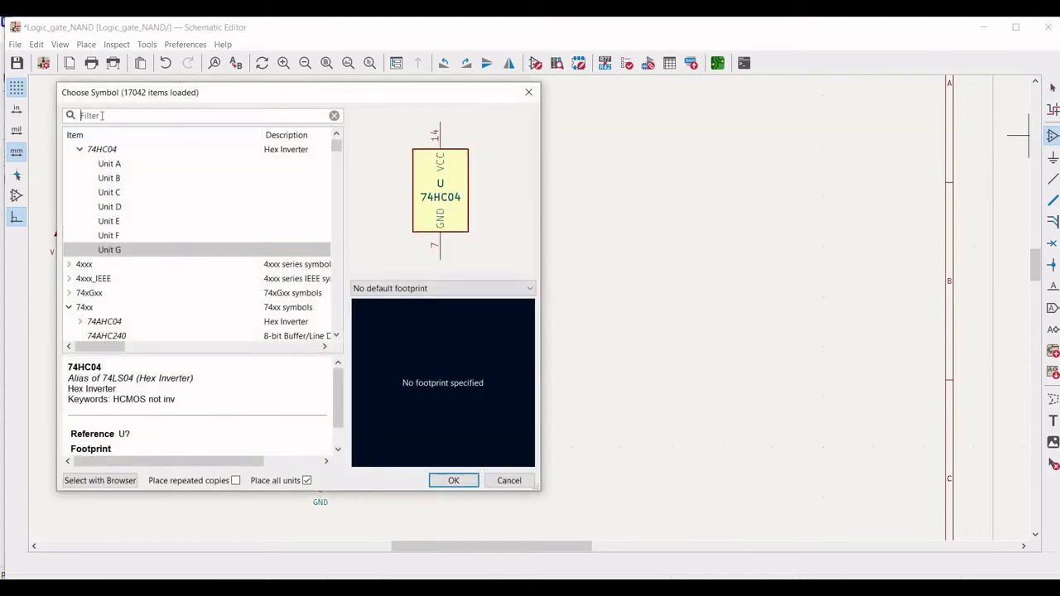
{"action": "type", "text": "74HC"}
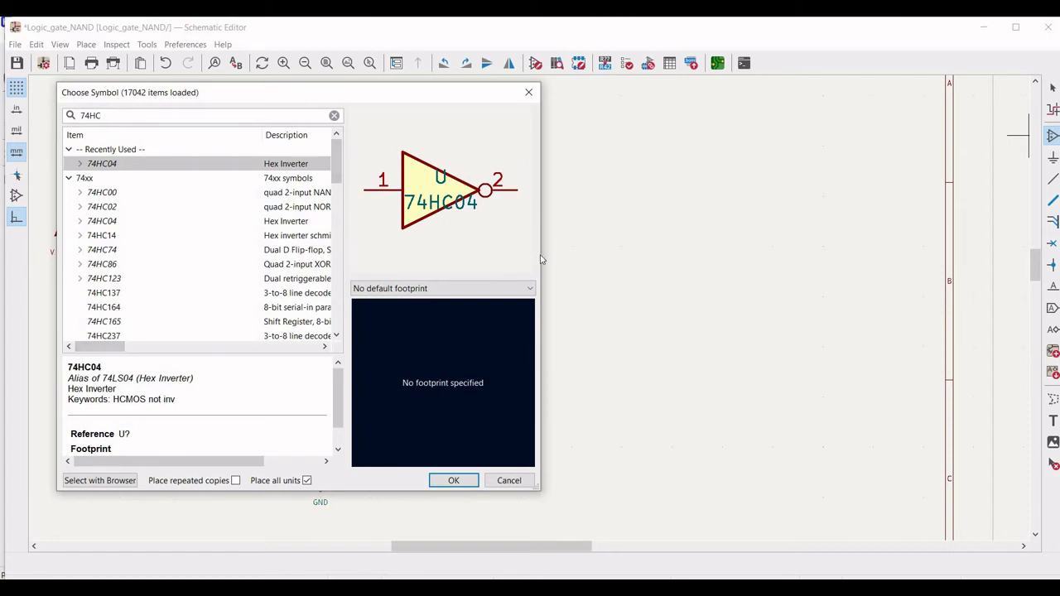
{"action": "left_click_drag", "start_coordinate": [539, 258], "coordinate": [582, 257]}
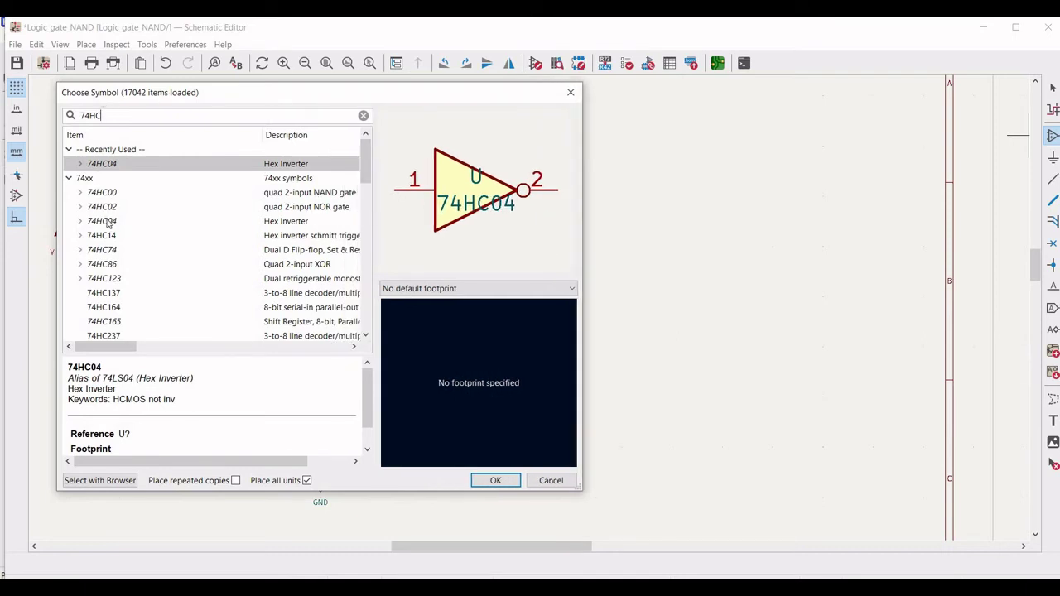
{"action": "left_click", "coordinate": [108, 223]}
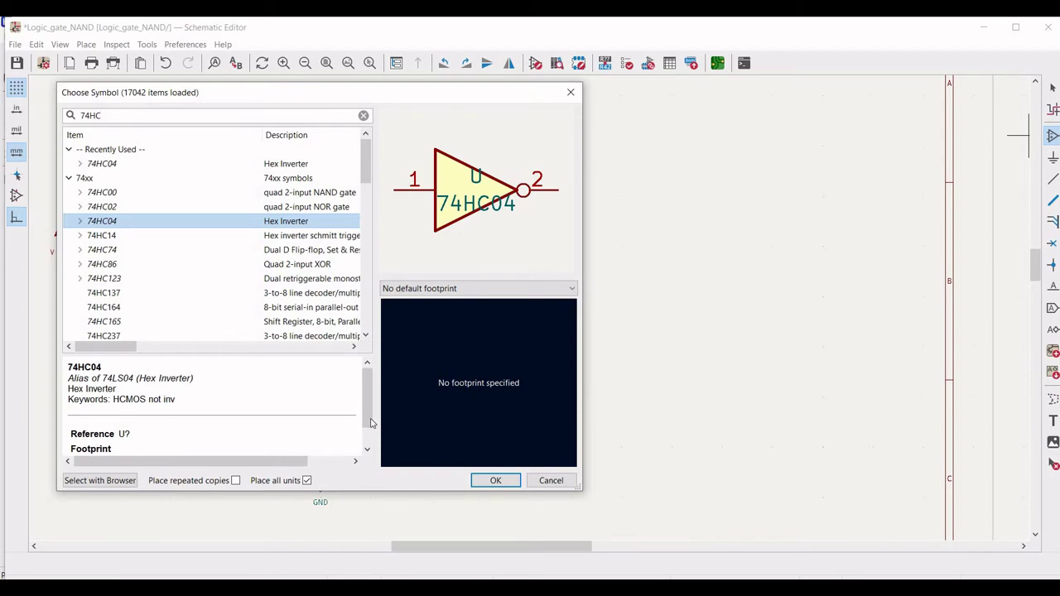
{"action": "left_click", "coordinate": [490, 480]}
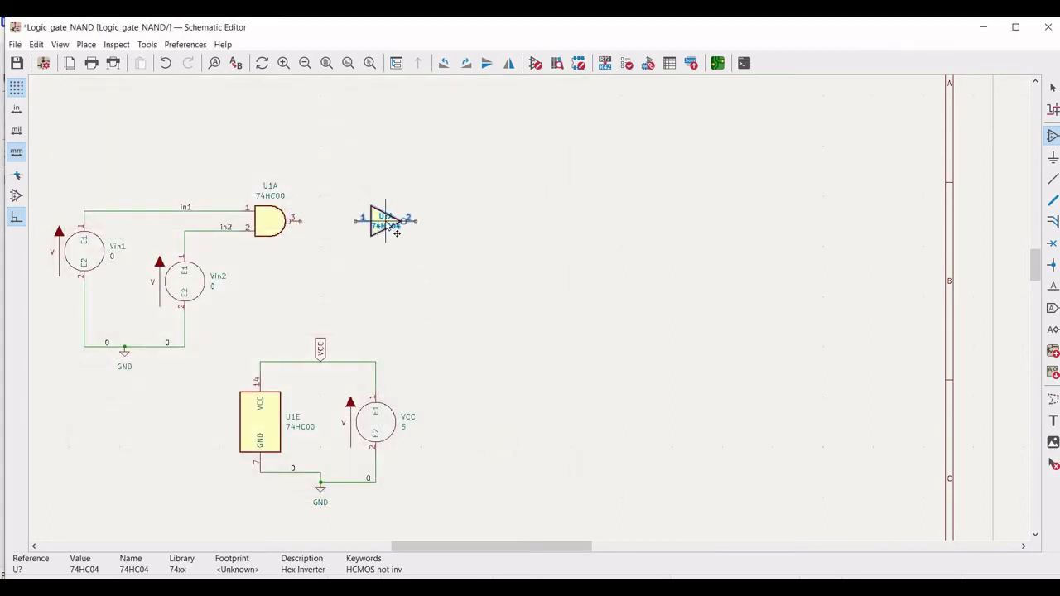
{"action": "left_click", "coordinate": [396, 234]}
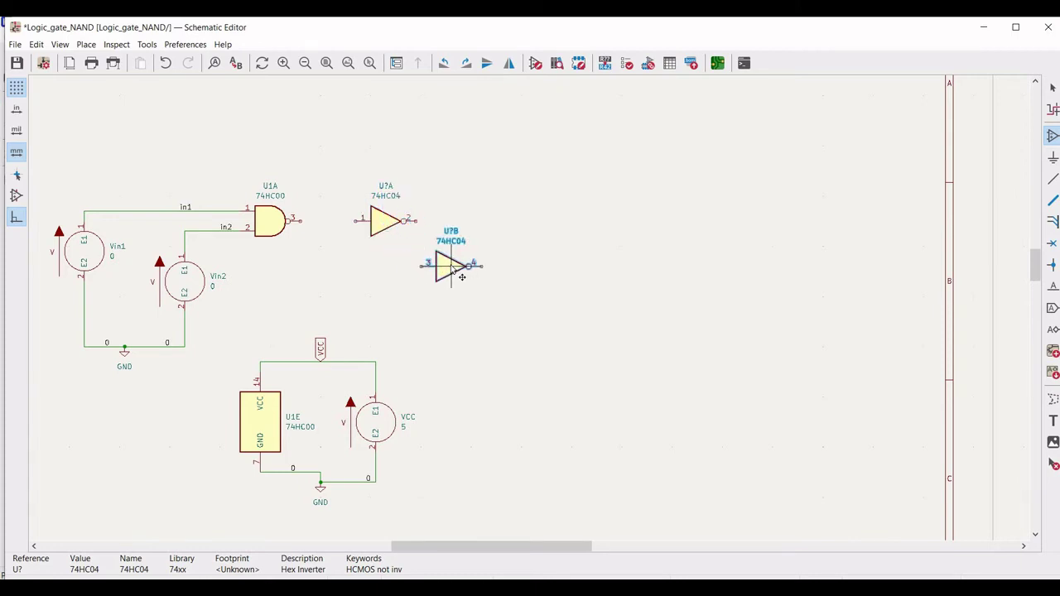
{"action": "key", "text": "Escape"}
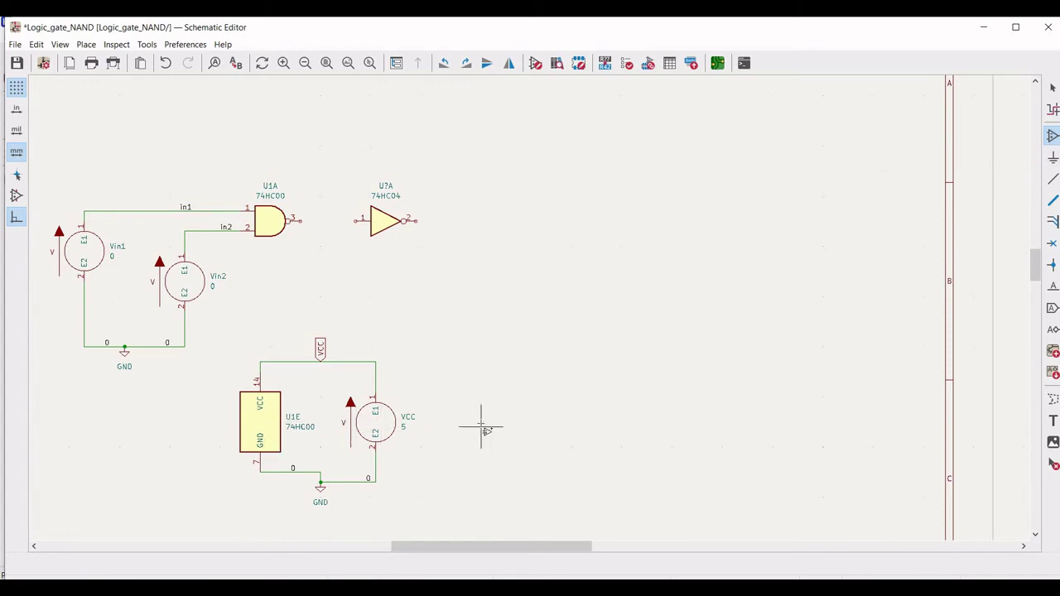
Step: Place the 74HC04's power unit G to the right of the VCC voltage source
{"action": "key", "text": "a"}
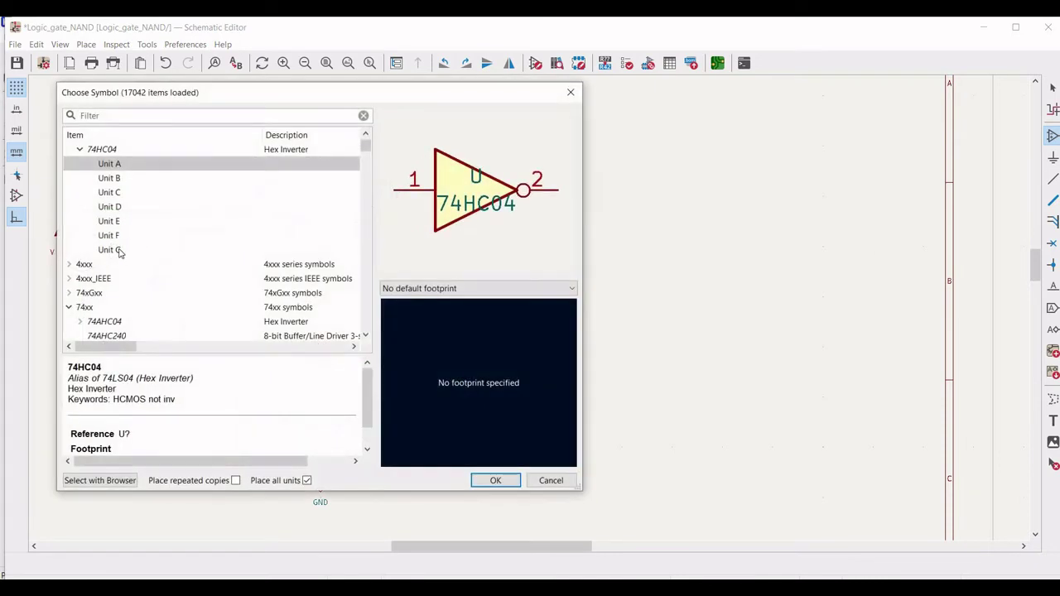
{"action": "left_click", "coordinate": [188, 249]}
{"action": "left_click", "coordinate": [485, 481]}
{"action": "left_click", "coordinate": [484, 425]}
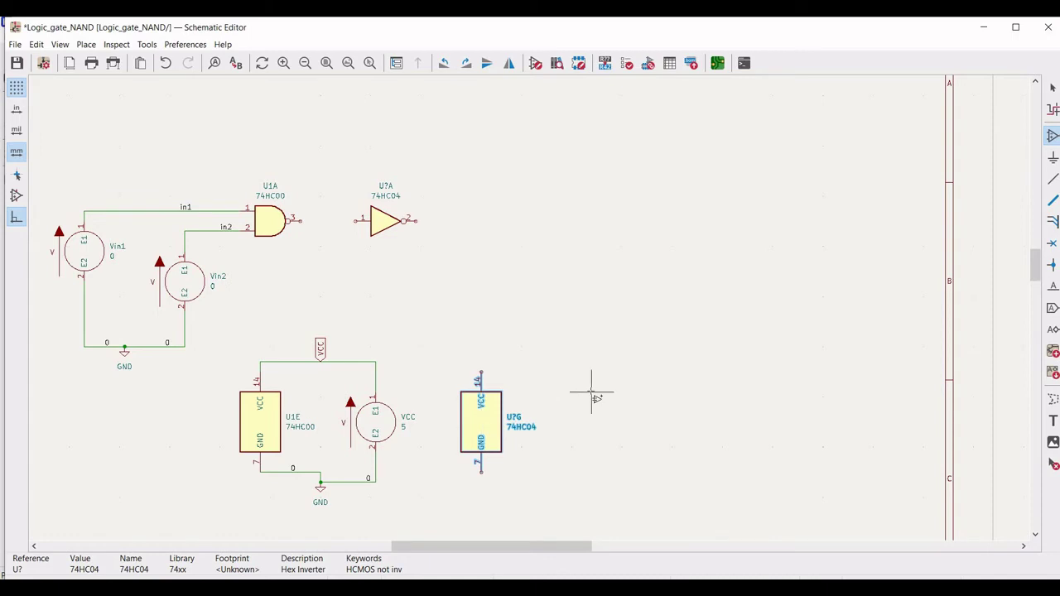
{"action": "key", "text": "Escape"}
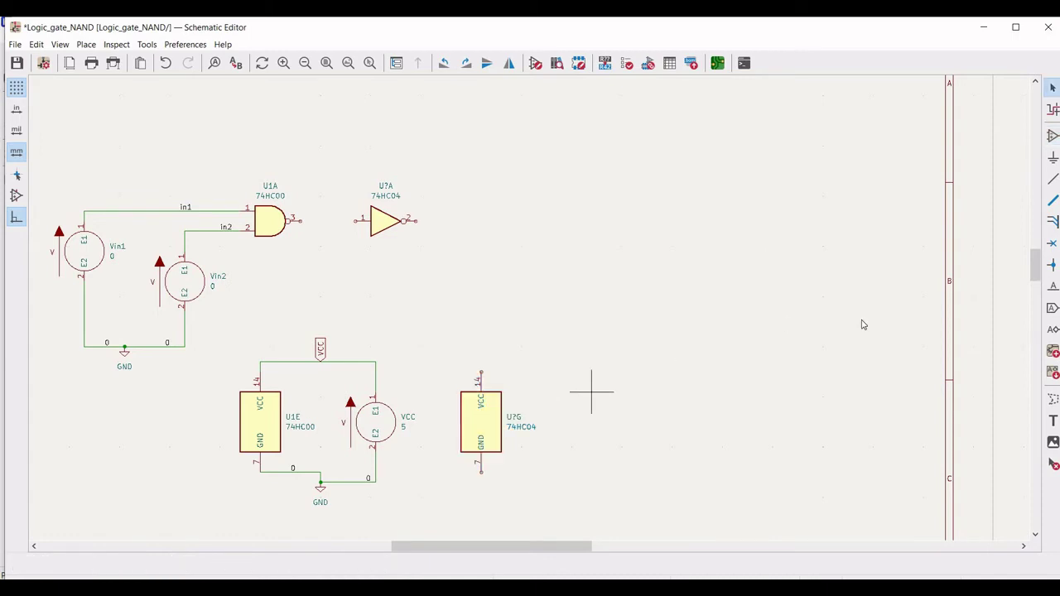
Step: Wire the 74HC04 power unit's pin 14 to the VCC line and its pin 7 to the ground line
{"action": "left_click", "coordinate": [1056, 180]}
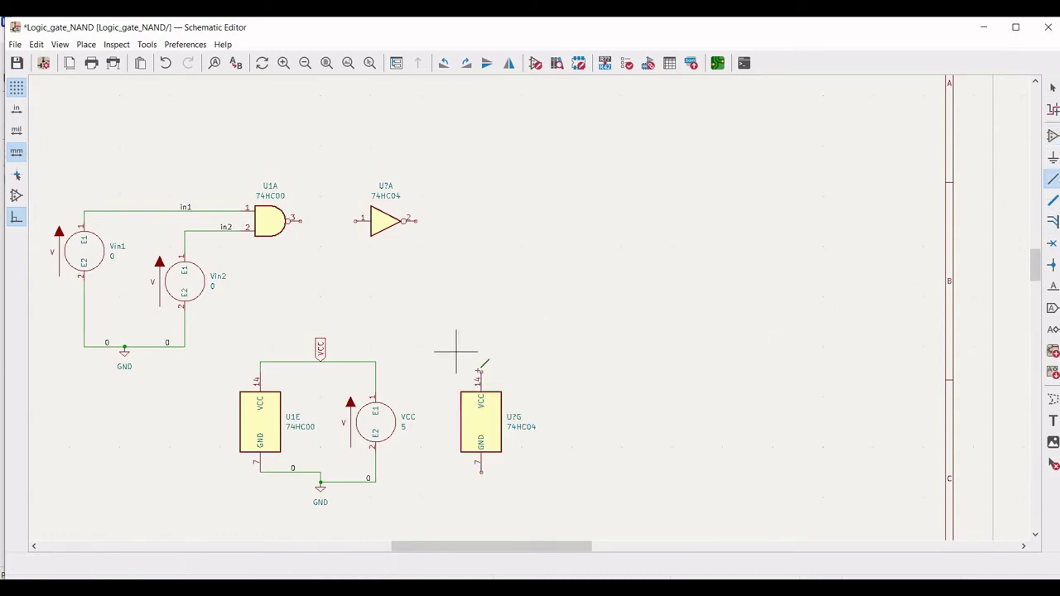
{"action": "left_click", "coordinate": [481, 372]}
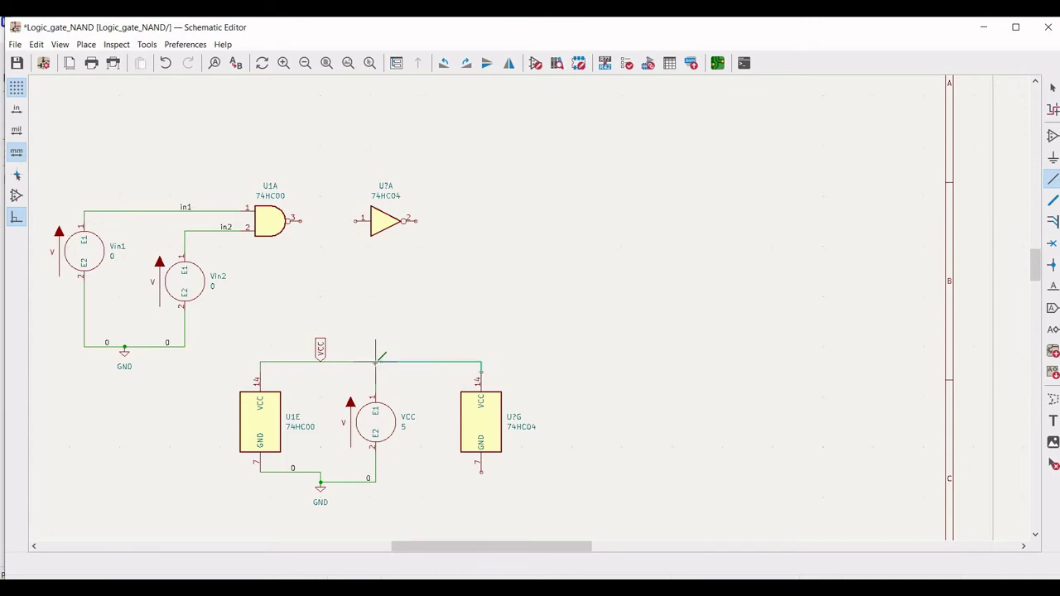
{"action": "left_click", "coordinate": [375, 362]}
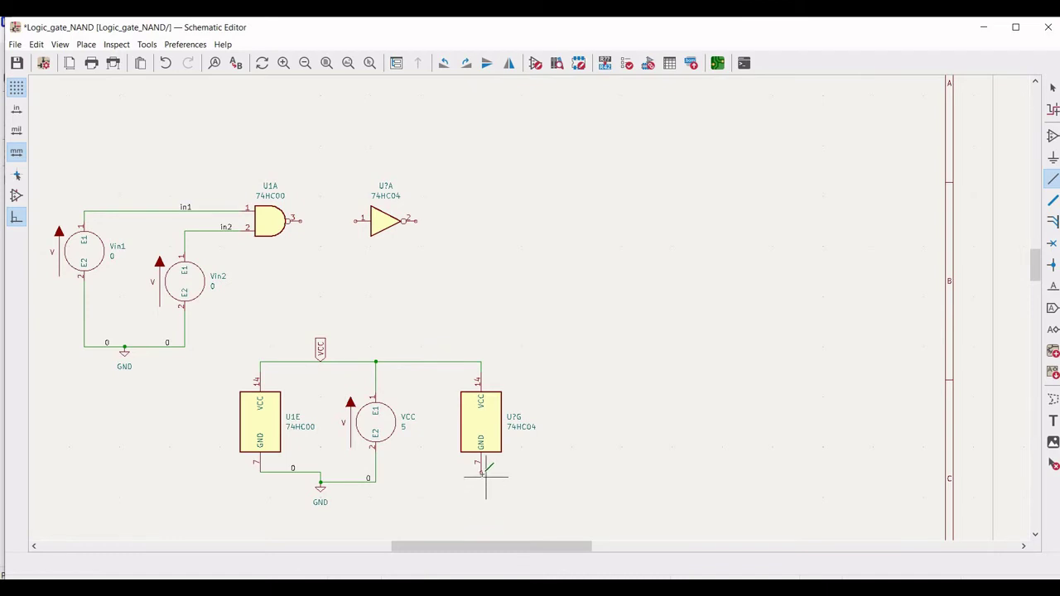
{"action": "left_click", "coordinate": [479, 473]}
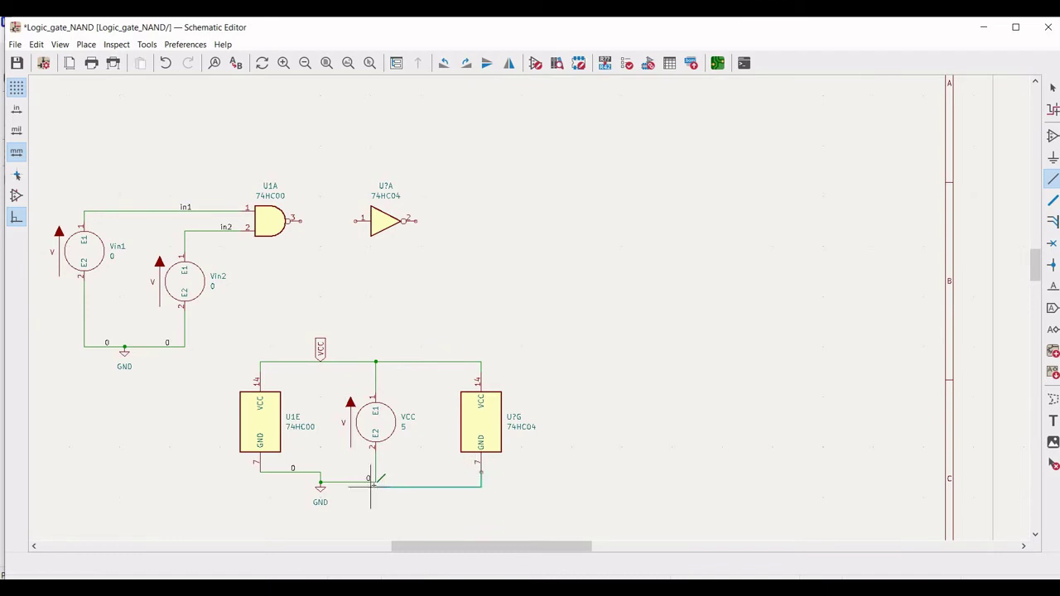
{"action": "left_click", "coordinate": [392, 469]}
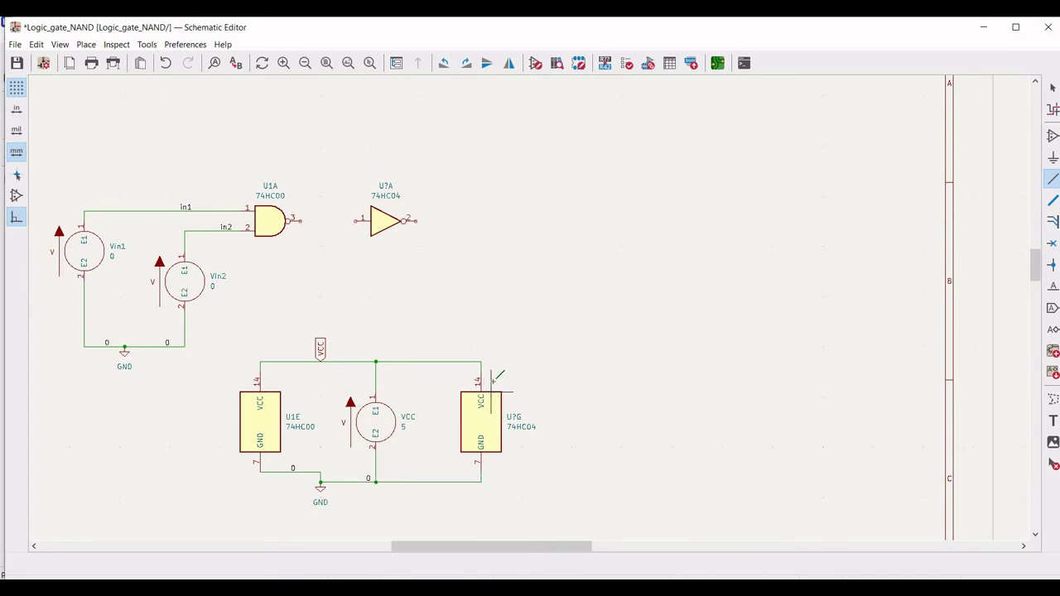
Step: Wire the NAND gate's output pin 3 to the 74HC04 inverter's input pin 1
{"action": "left_click", "coordinate": [356, 221]}
{"action": "left_click", "coordinate": [300, 220]}
{"action": "key", "text": "Escape"}
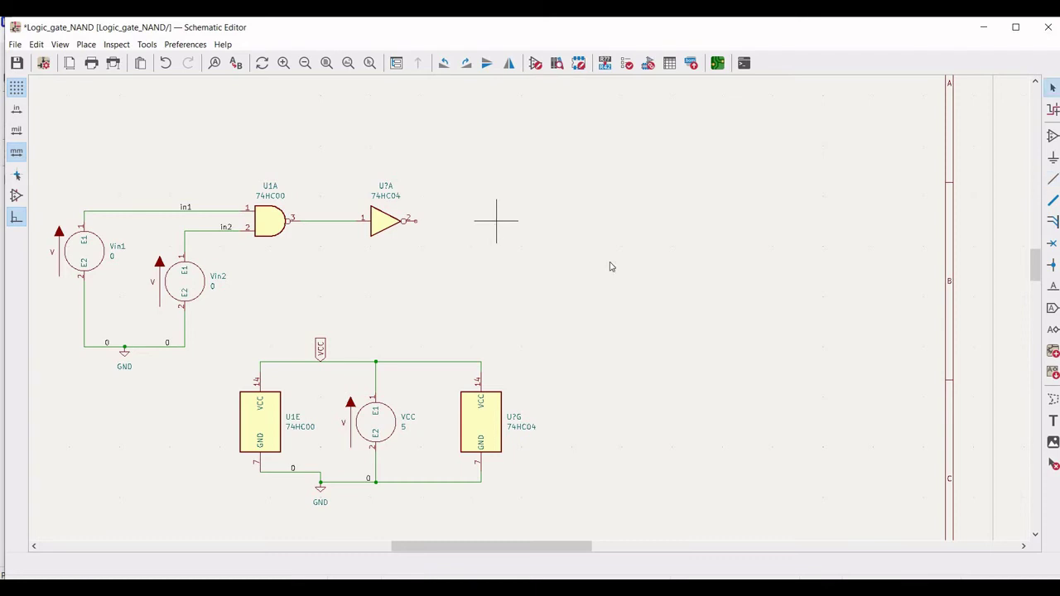
Step: Set the reference of the 74HC04 power unit G to U2
{"action": "right_click", "coordinate": [485, 421]}
{"action": "left_click", "coordinate": [522, 270]}
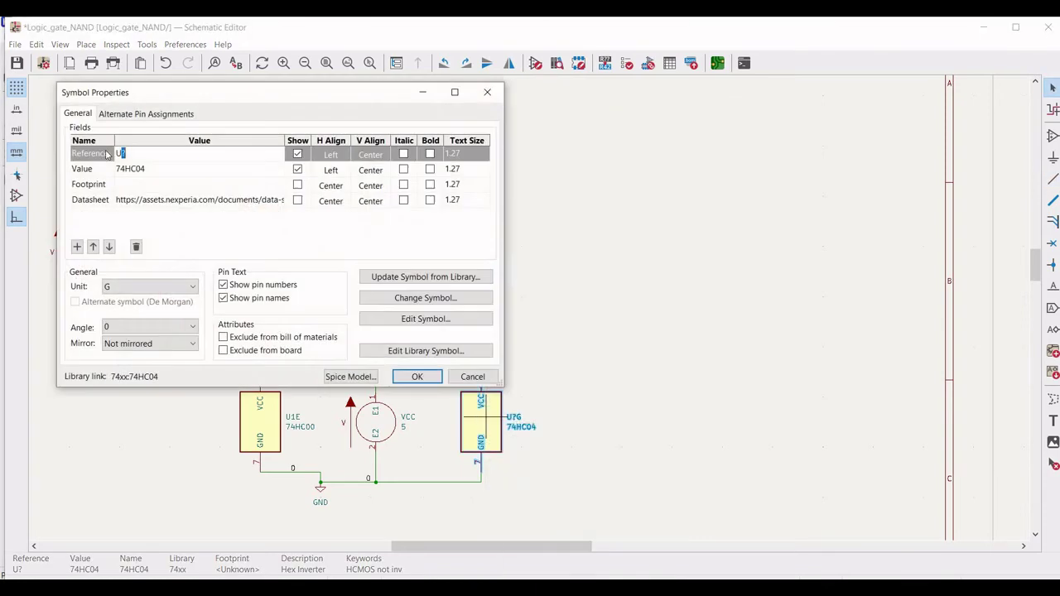
{"action": "type", "text": "2"}
{"action": "left_click", "coordinate": [413, 377]}
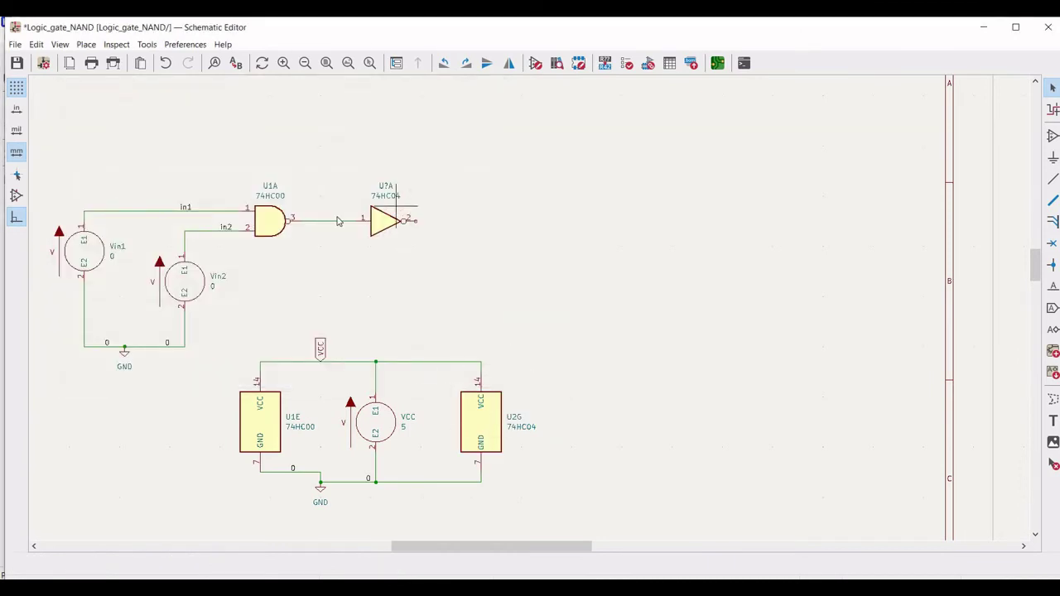
Step: Set the 74HC04 inverter unit A's reference to U2 and choose its Spice model 74HC04_INV0 from the 74HCng library in the KICAD_tutorials Models folder
{"action": "left_click", "coordinate": [378, 225]}
{"action": "right_click", "coordinate": [379, 225]}
{"action": "left_click", "coordinate": [414, 270]}
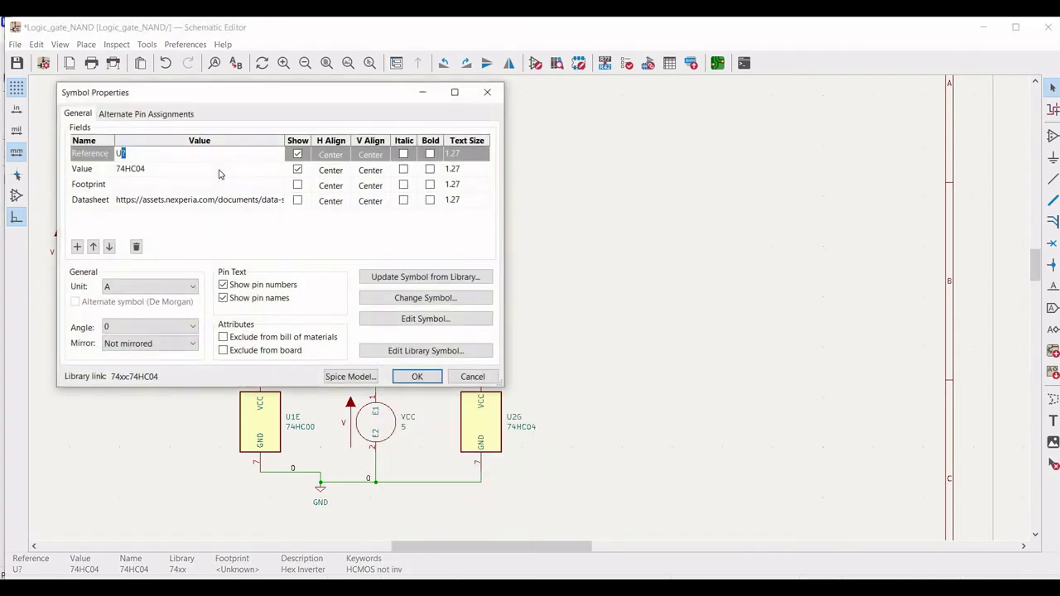
{"action": "left_click", "coordinate": [340, 378]}
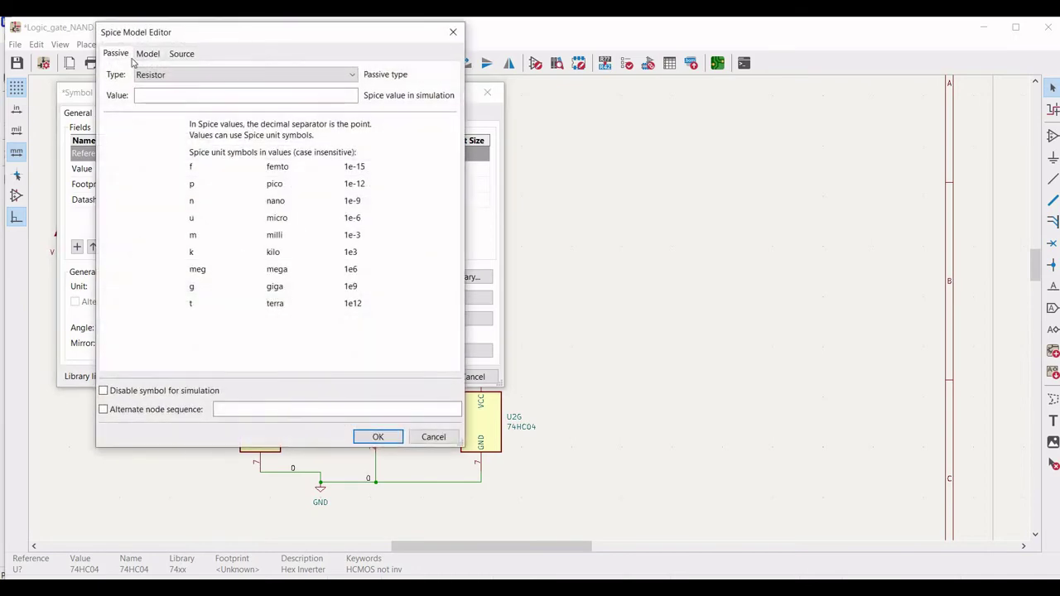
{"action": "left_click", "coordinate": [148, 54]}
{"action": "left_click", "coordinate": [422, 73]}
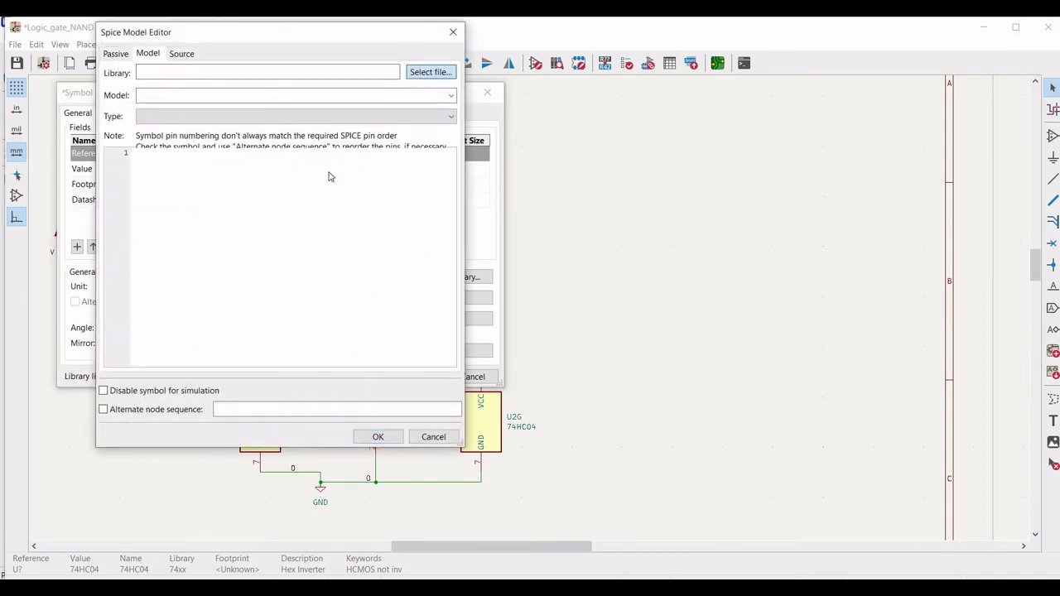
{"action": "key", "text": "alt+Up"}
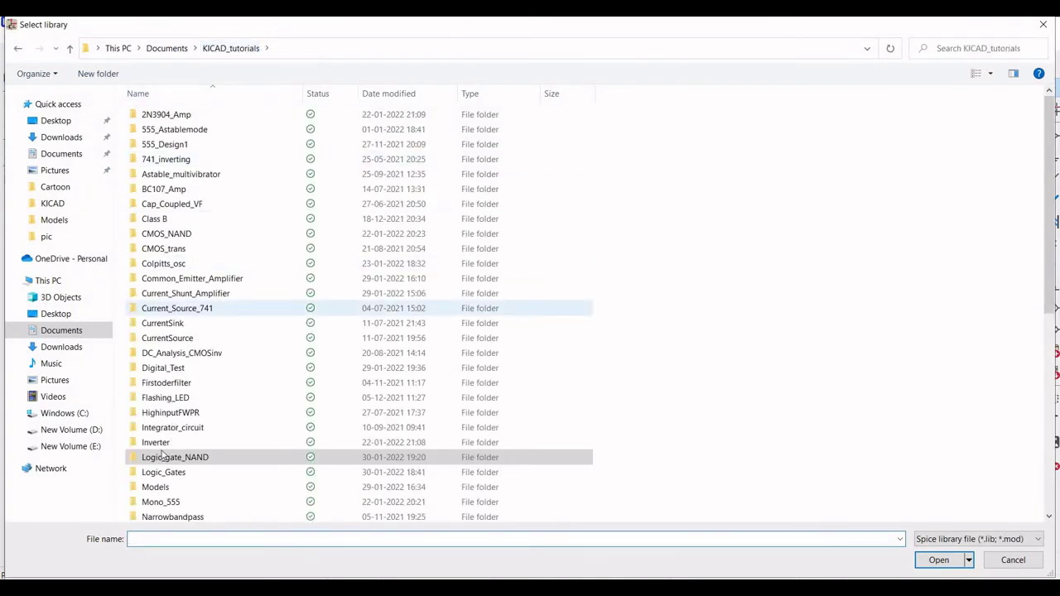
{"action": "double_click", "coordinate": [158, 489]}
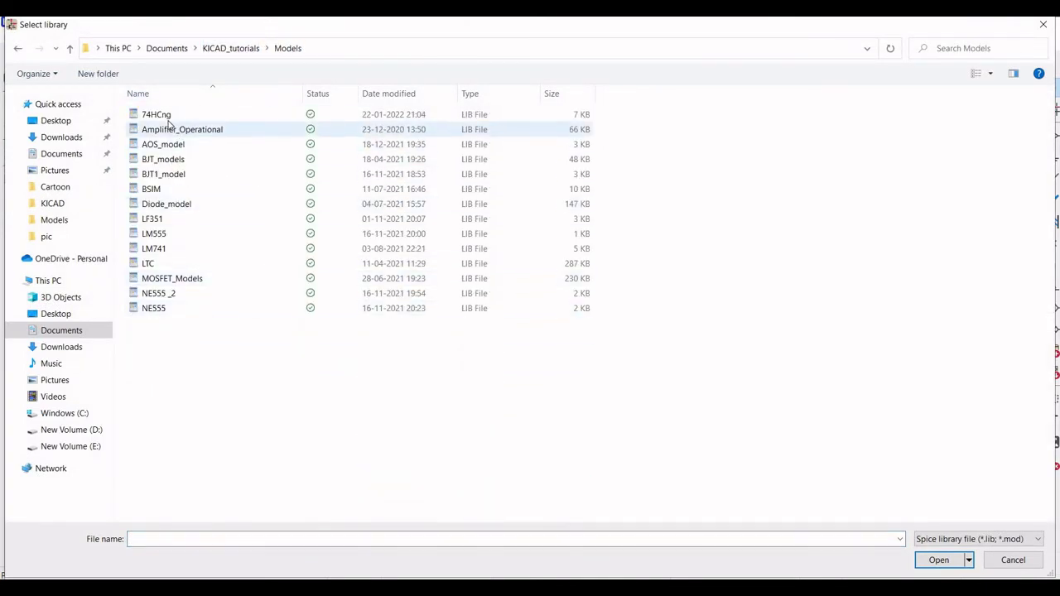
{"action": "left_click", "coordinate": [161, 115]}
{"action": "left_click", "coordinate": [939, 561]}
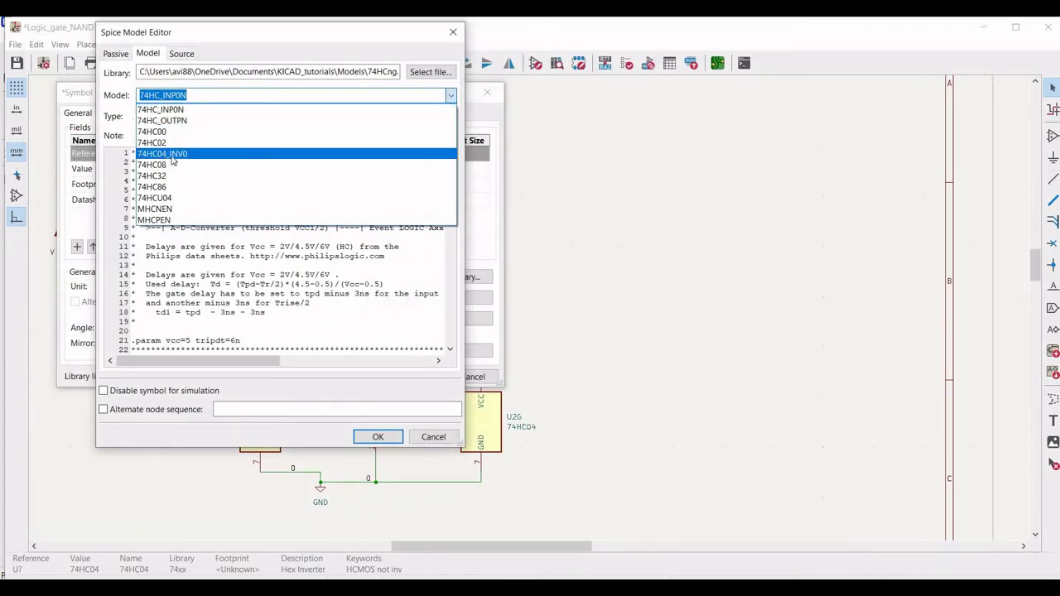
{"action": "left_click", "coordinate": [174, 156]}
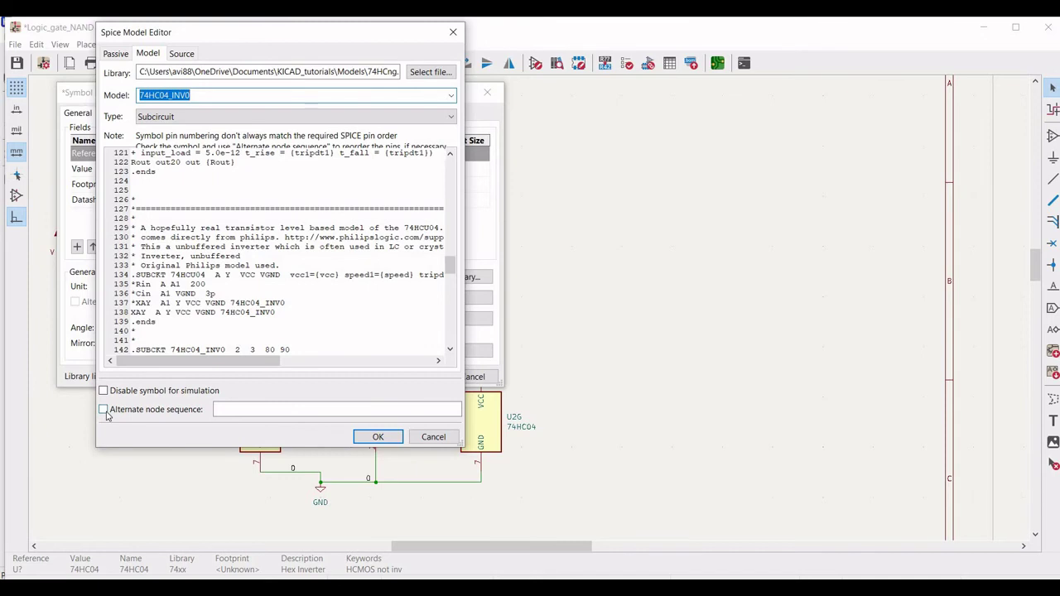
Step: Enable the alternate node sequence 1 2 14 7 for the inverter's Spice model and apply the symbol properties
{"action": "left_click", "coordinate": [103, 409]}
{"action": "left_click", "coordinate": [231, 416]}
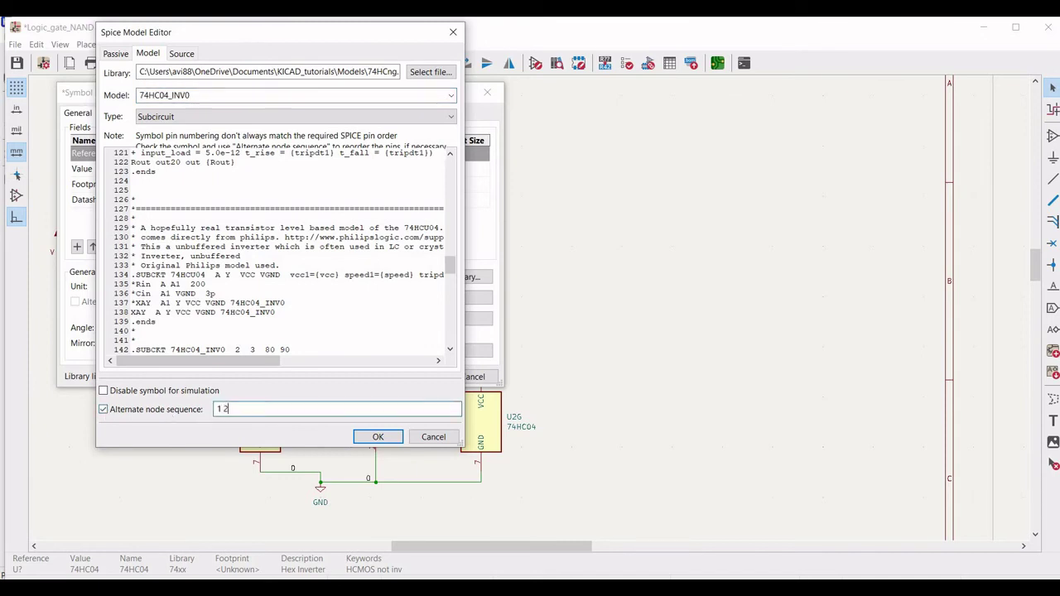
{"action": "type", "text": "1 2 14 7"}
{"action": "left_click", "coordinate": [361, 437]}
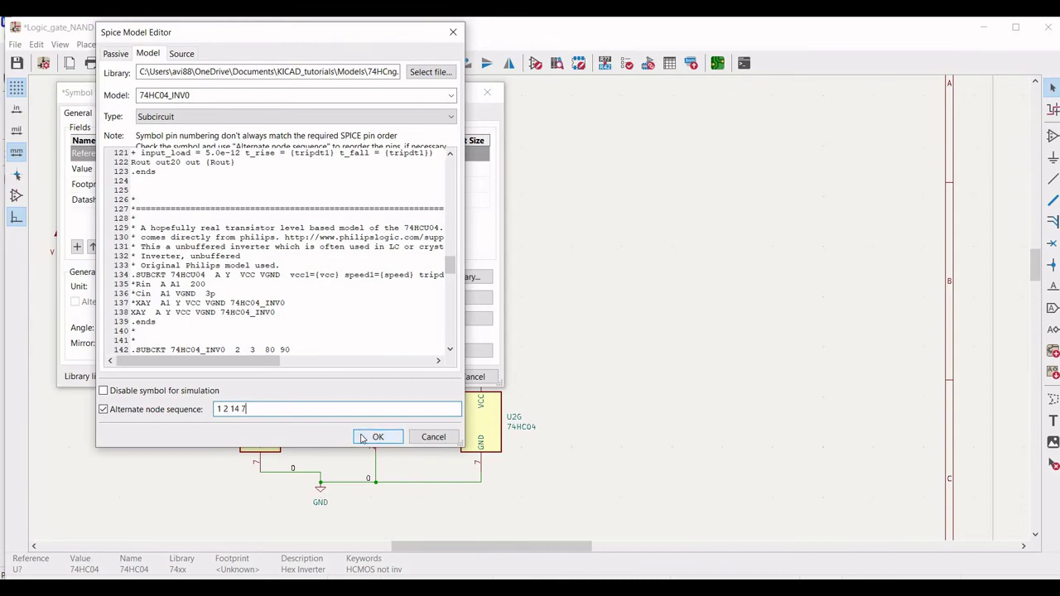
{"action": "left_click", "coordinate": [419, 376]}
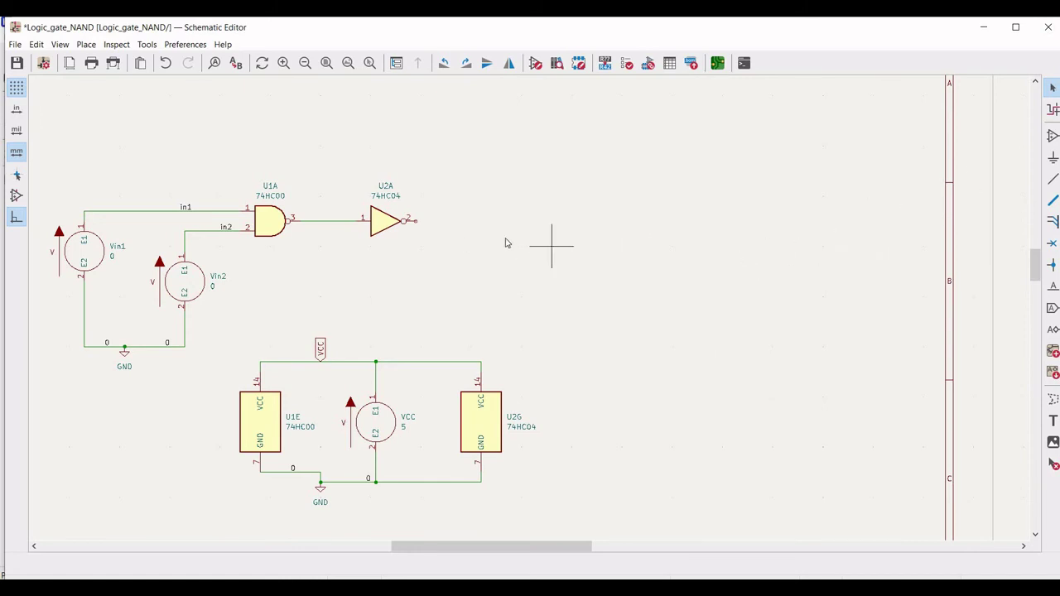
Step: Place a net label named out on the inverter's output pin 2
{"action": "left_click", "coordinate": [1053, 287]}
{"action": "left_click", "coordinate": [647, 242]}
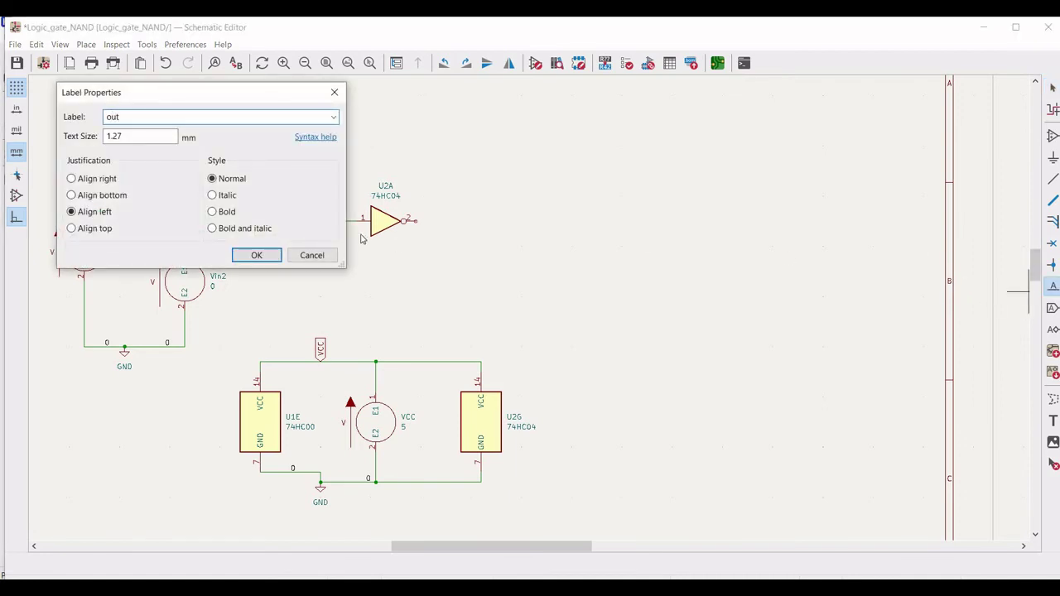
{"action": "left_click", "coordinate": [256, 256]}
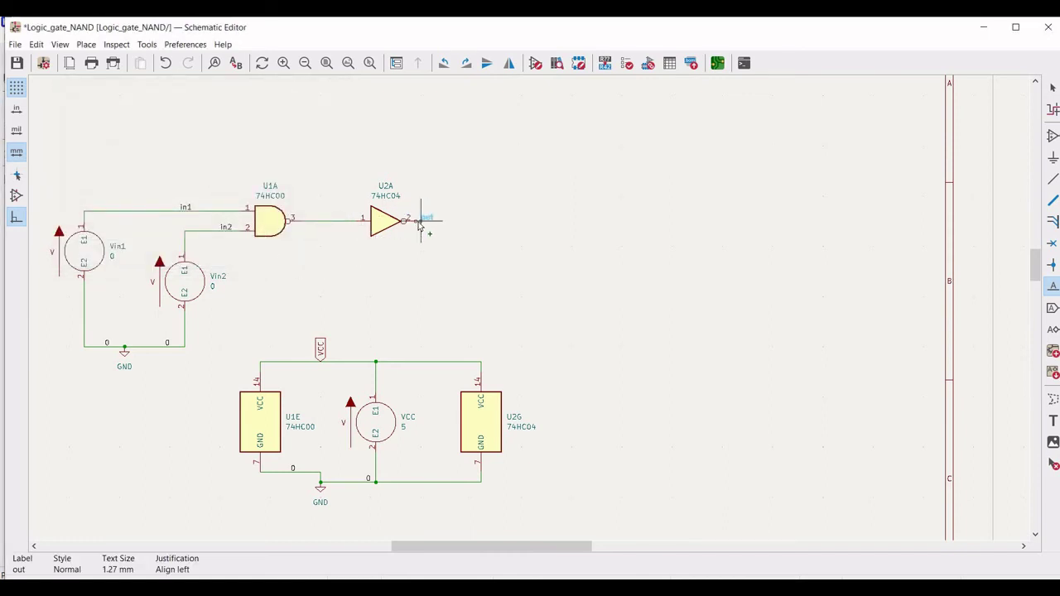
{"action": "left_click", "coordinate": [420, 221]}
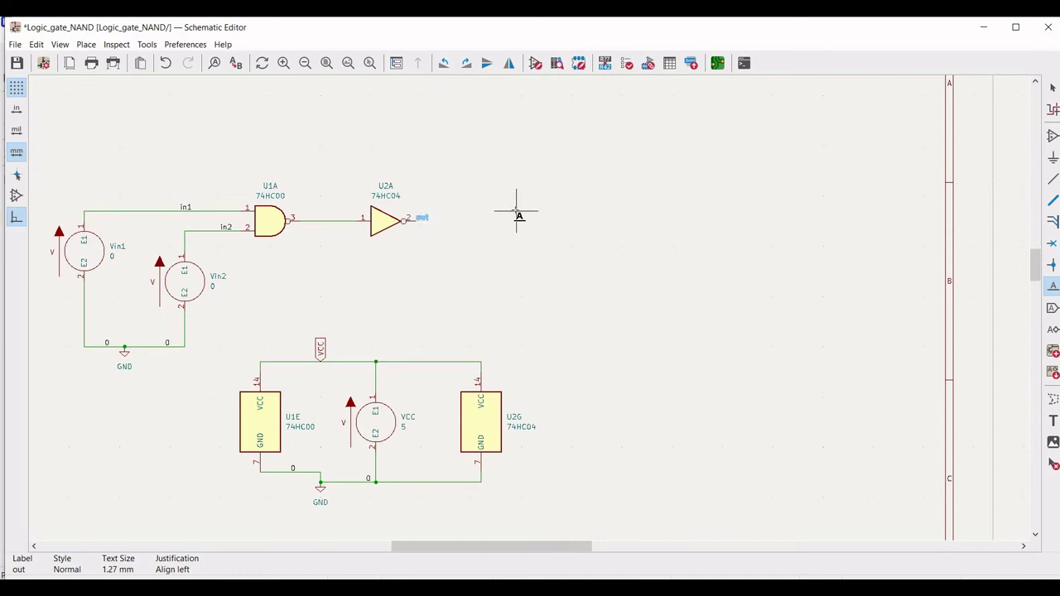
{"action": "key", "text": "Escape"}
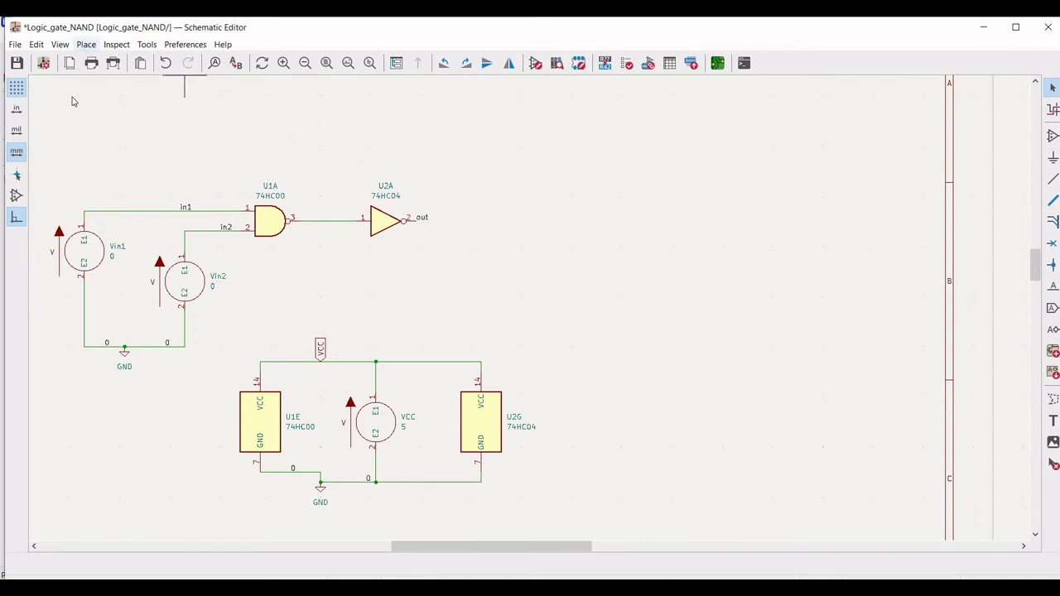
Step: Add the Spice directive text .tran 1n 8u in the empty area below the two input sources
{"action": "left_click", "coordinate": [86, 45]}
{"action": "left_click", "coordinate": [116, 284]}
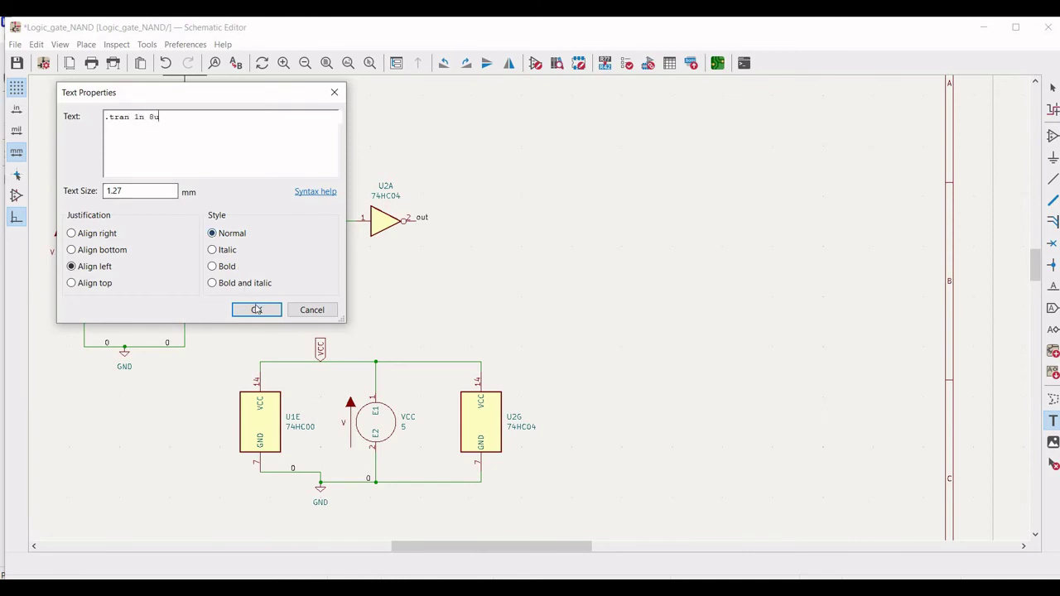
{"action": "key", "text": "Return"}
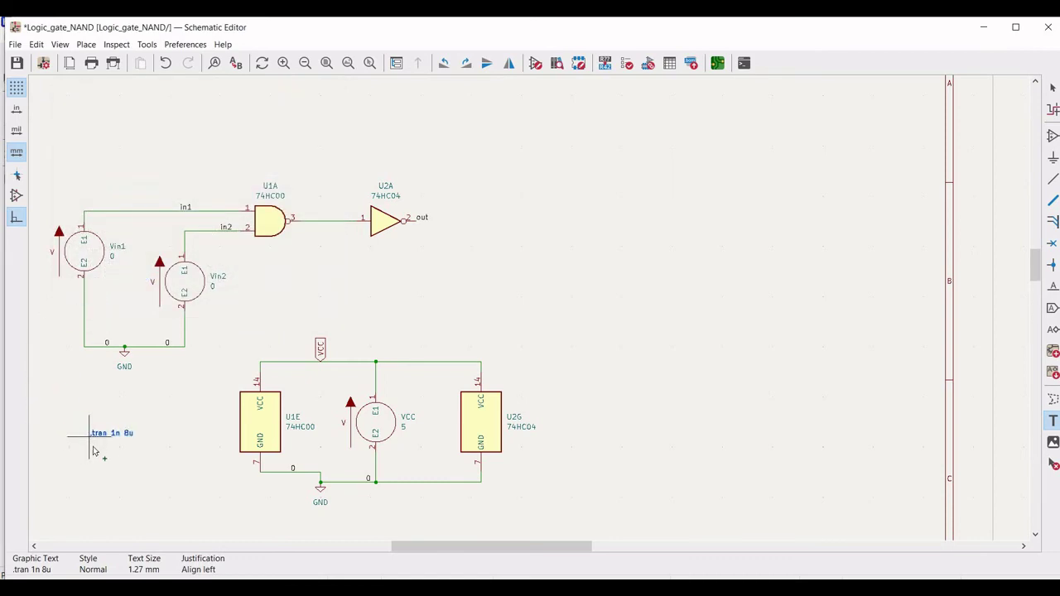
{"action": "left_click", "coordinate": [93, 454]}
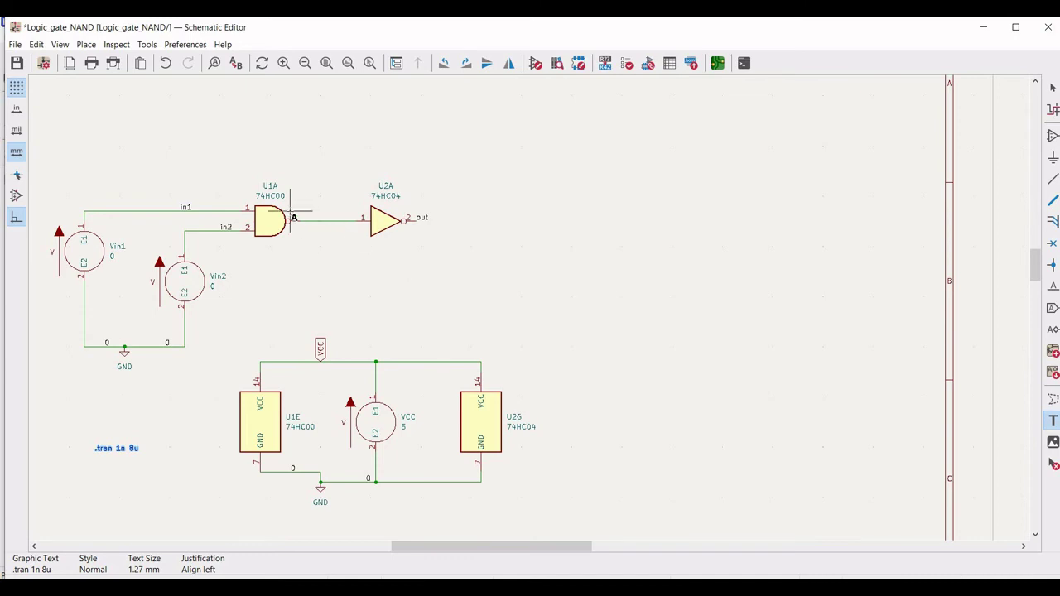
{"action": "key", "text": "Escape"}
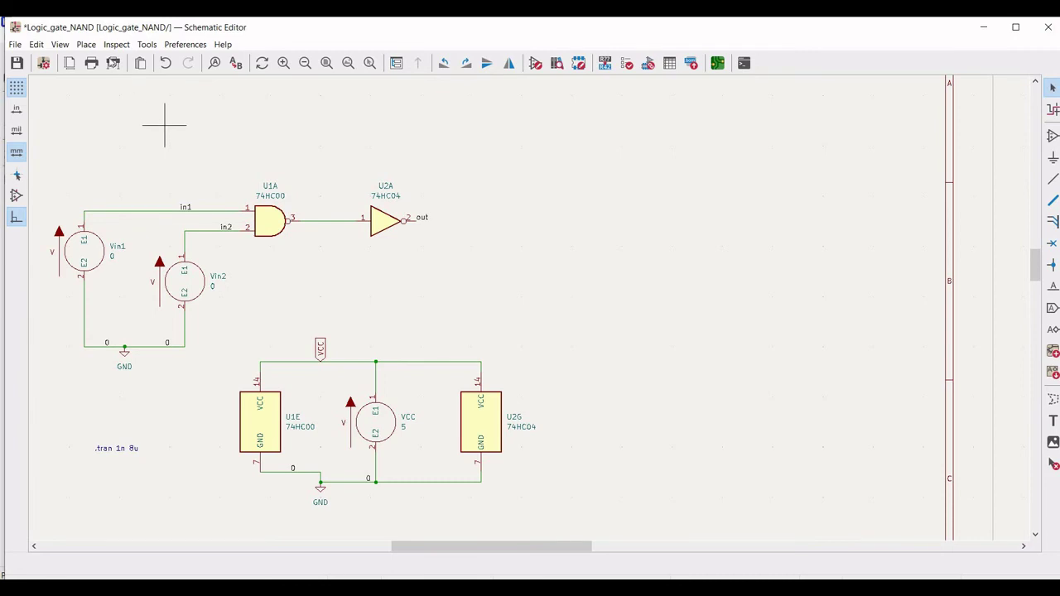
Step: Run the transient simulation in the Spice simulator, check its output log and close the simulator
{"action": "left_click", "coordinate": [124, 49]}
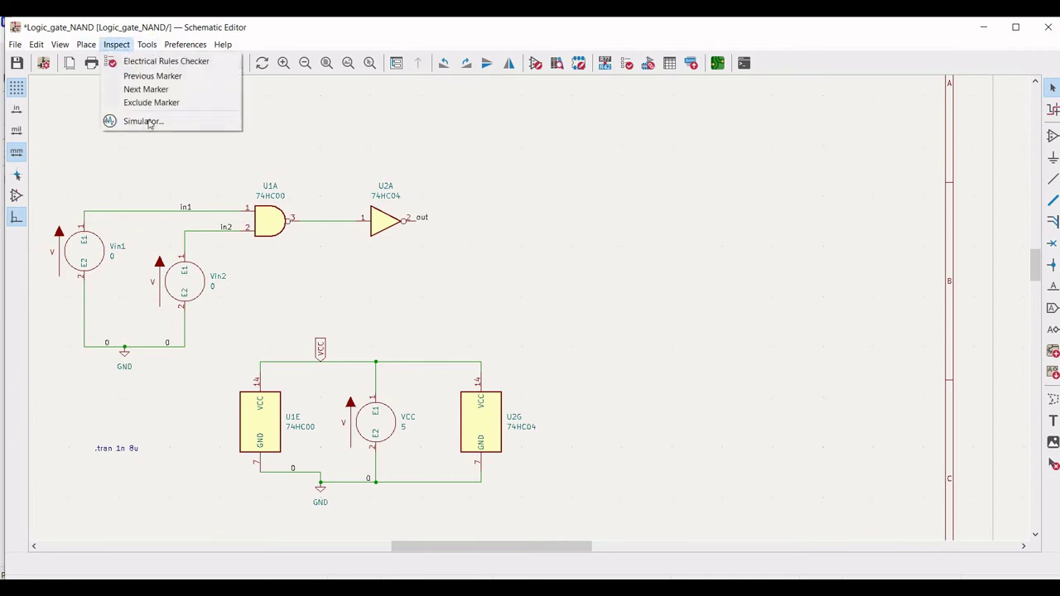
{"action": "left_click", "coordinate": [146, 122]}
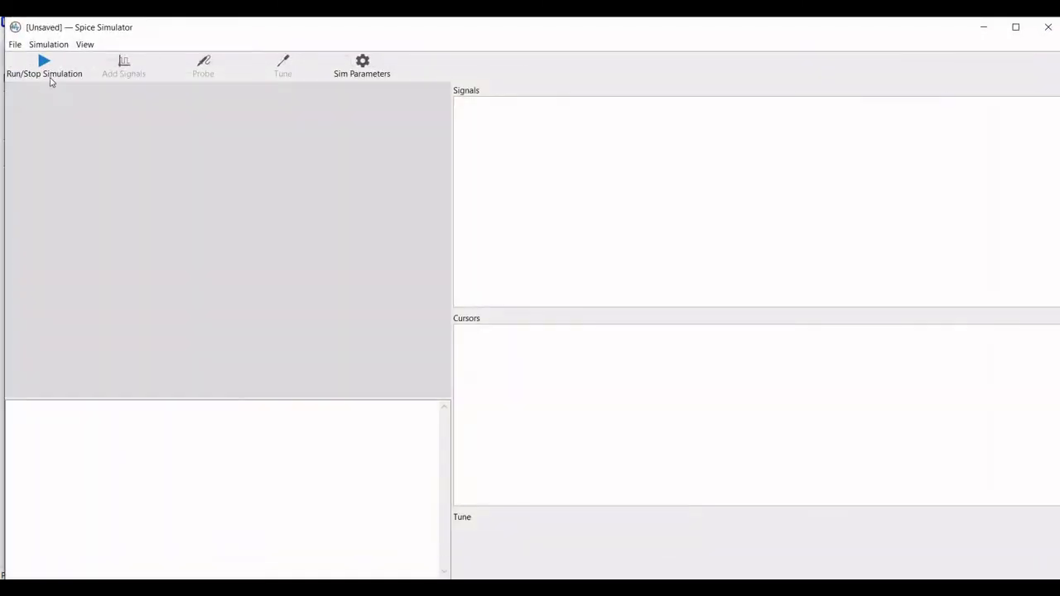
{"action": "left_click", "coordinate": [40, 62]}
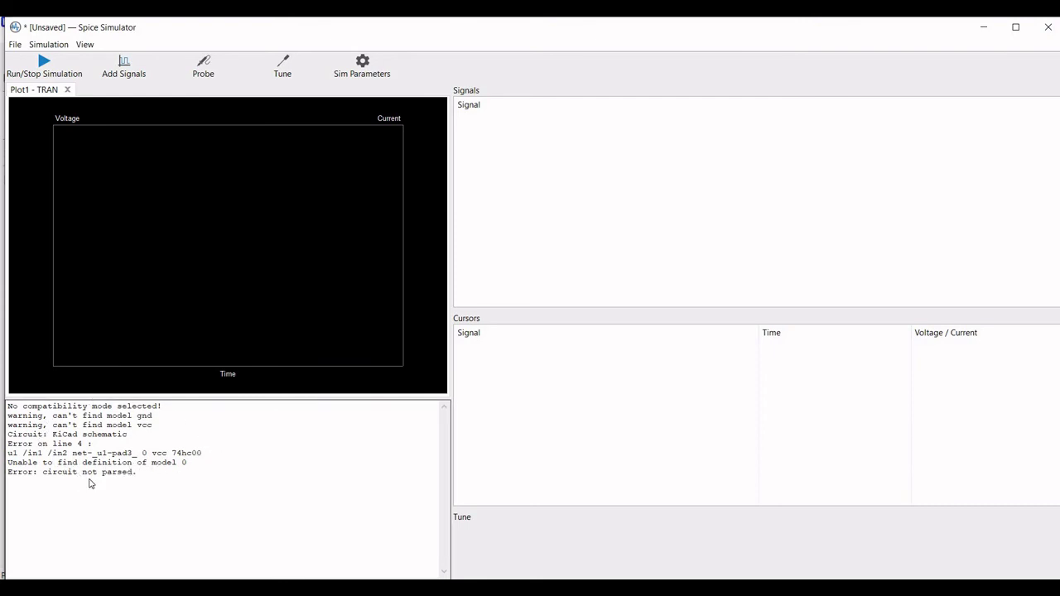
{"action": "left_click", "coordinate": [1048, 28]}
{"action": "left_click", "coordinate": [572, 328]}
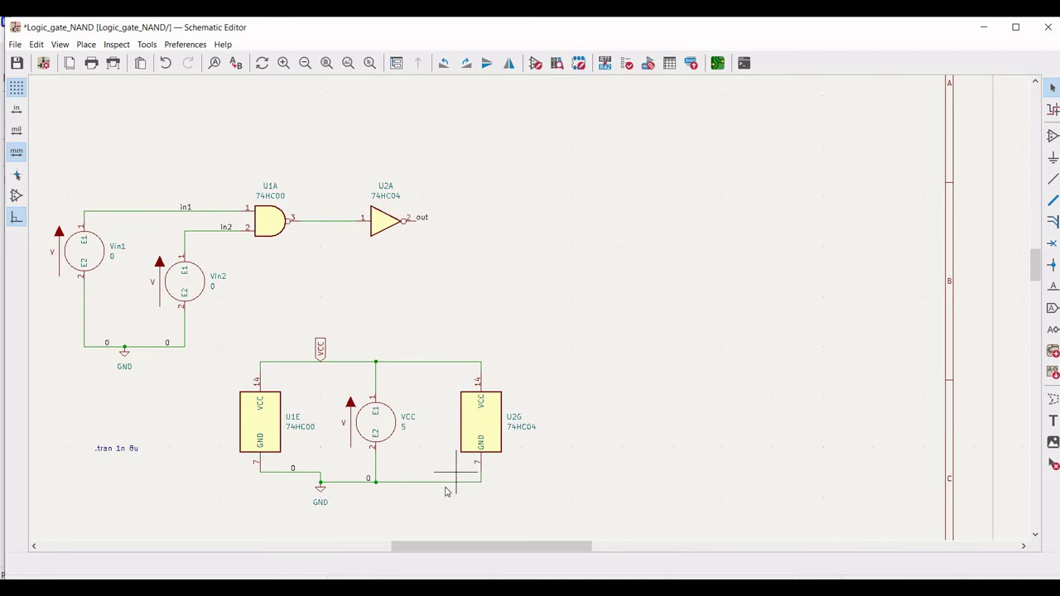
Step: Place a net label named 0 on the ground line between the VCC source and the 74HC04 power unit
{"action": "left_click", "coordinate": [1055, 292]}
{"action": "left_click", "coordinate": [936, 352]}
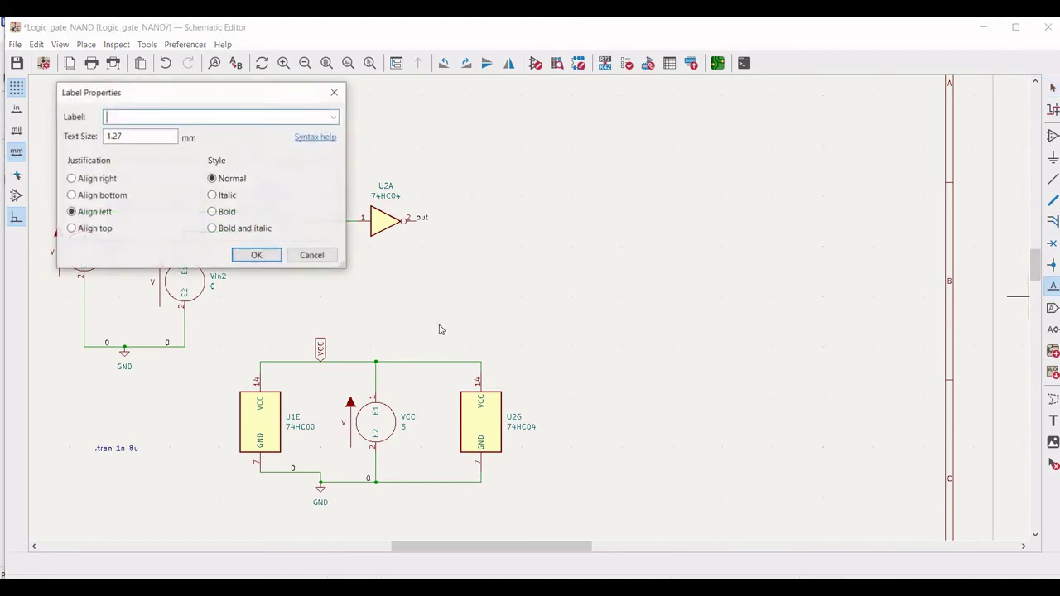
{"action": "type", "text": "0"}
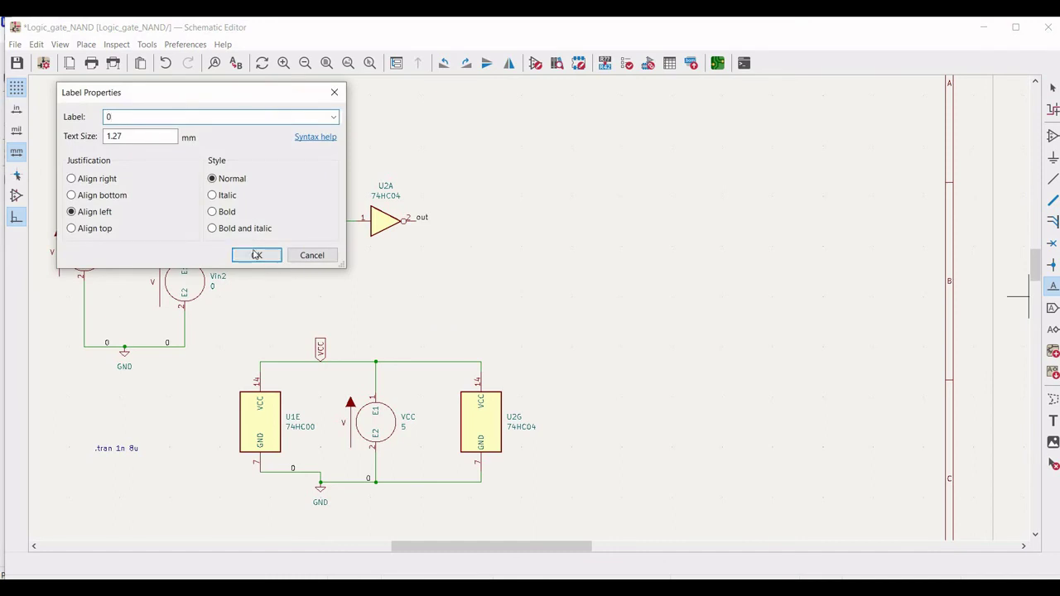
{"action": "key", "text": "Return"}
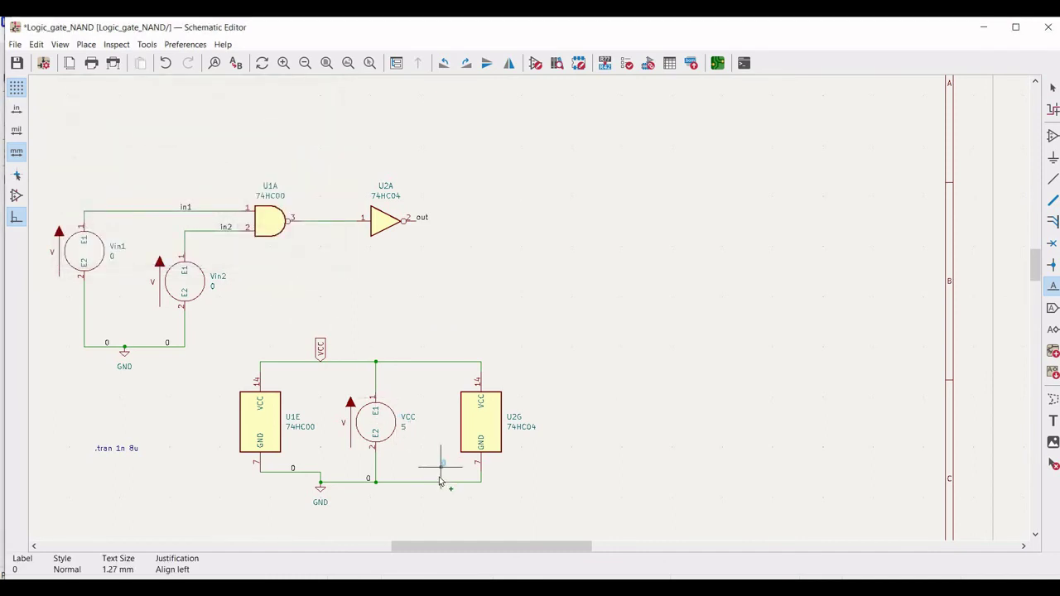
{"action": "left_click", "coordinate": [441, 482]}
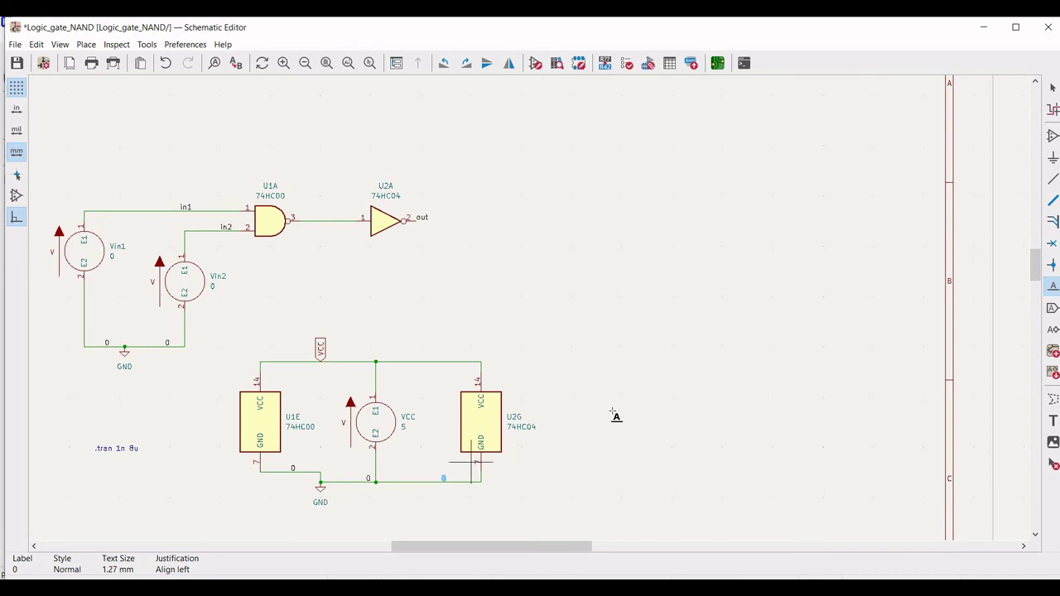
{"action": "key", "text": "Escape"}
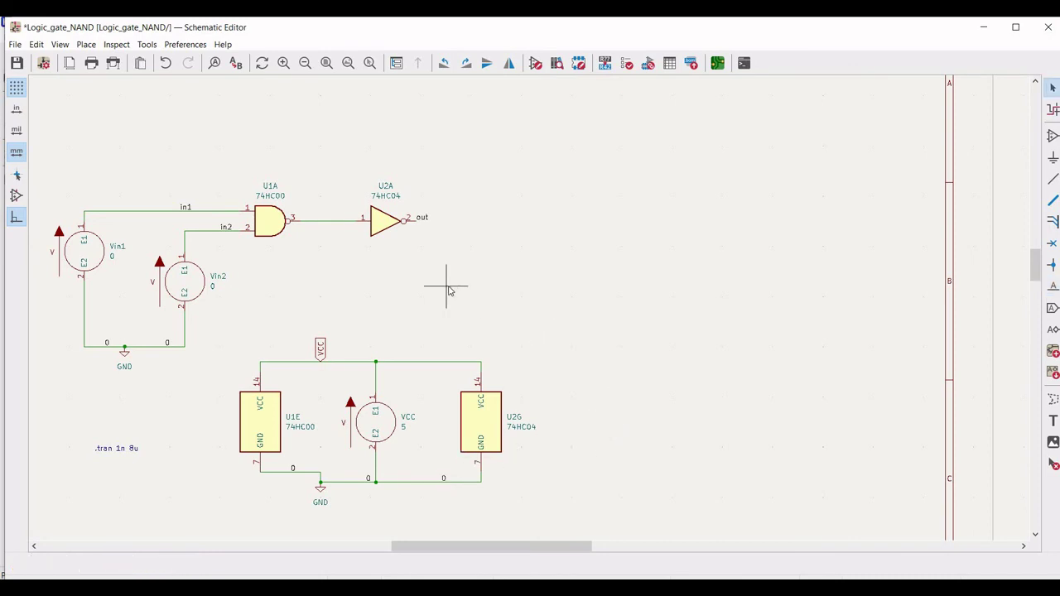
{"action": "scroll", "coordinate": [606, 273], "scroll_direction": "up", "scroll_amount": 1}
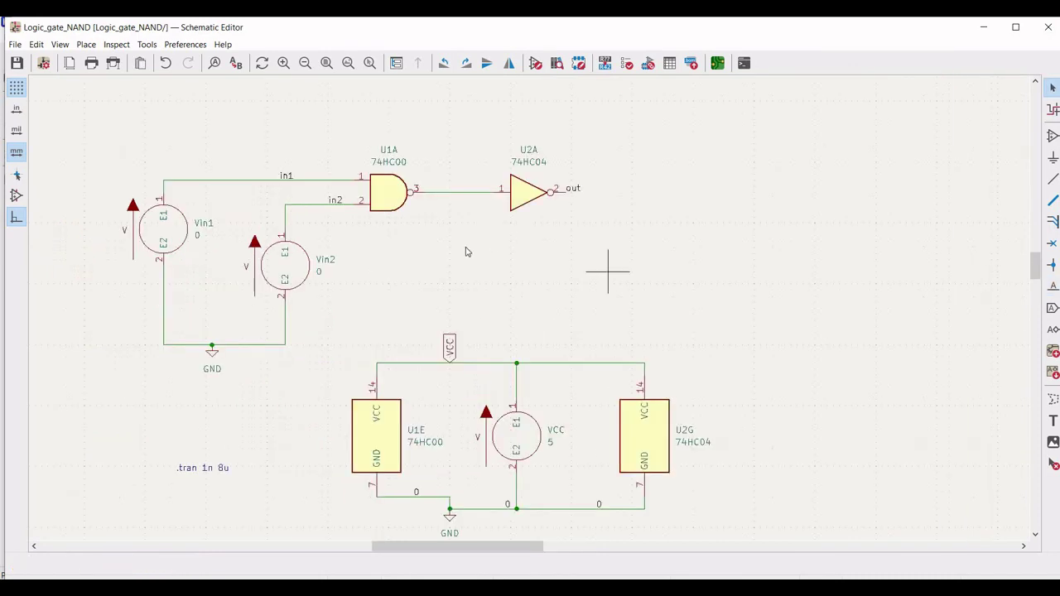